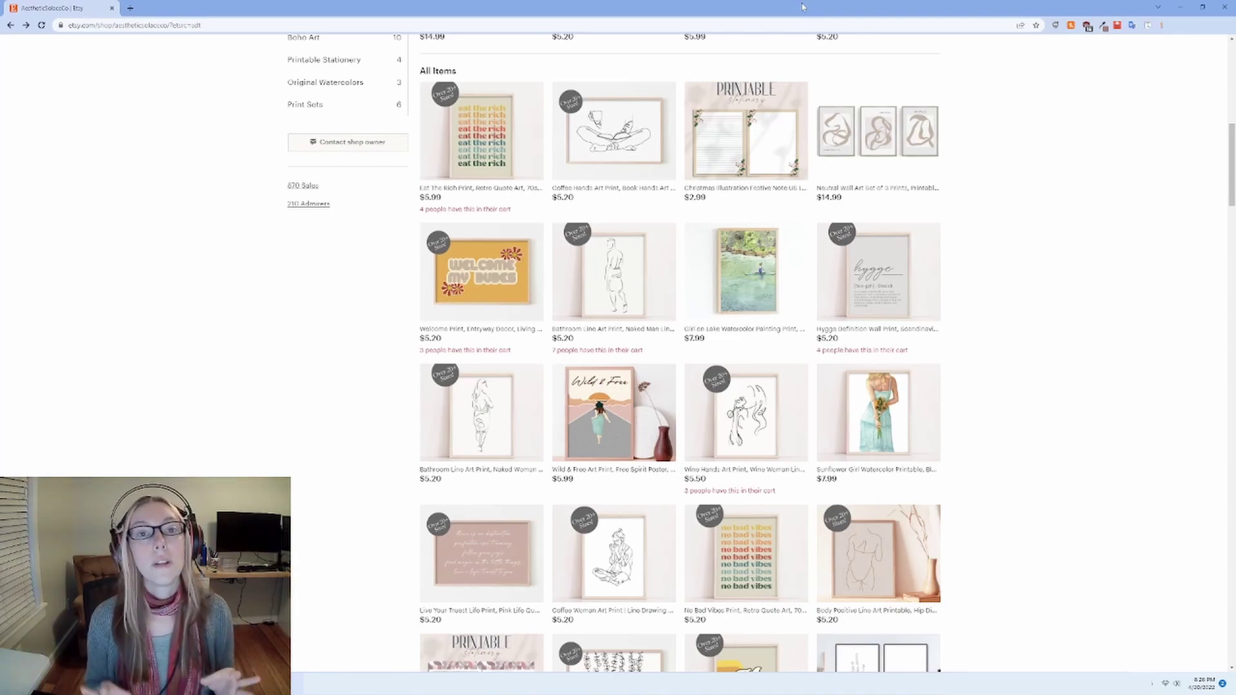
Step: Browse the AestheticSolaceCo shop page, examining its banner, featured items and full list of printable products
scroll(684, 415, up, 8)
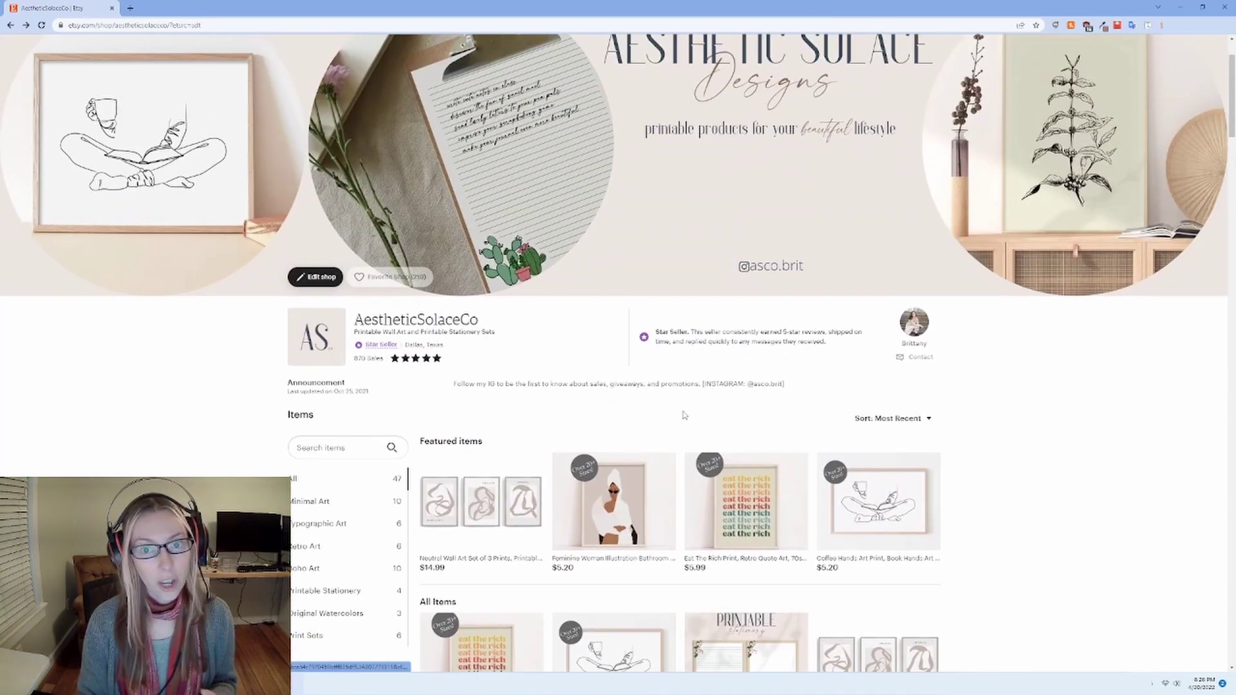
scroll(685, 413, up, 2)
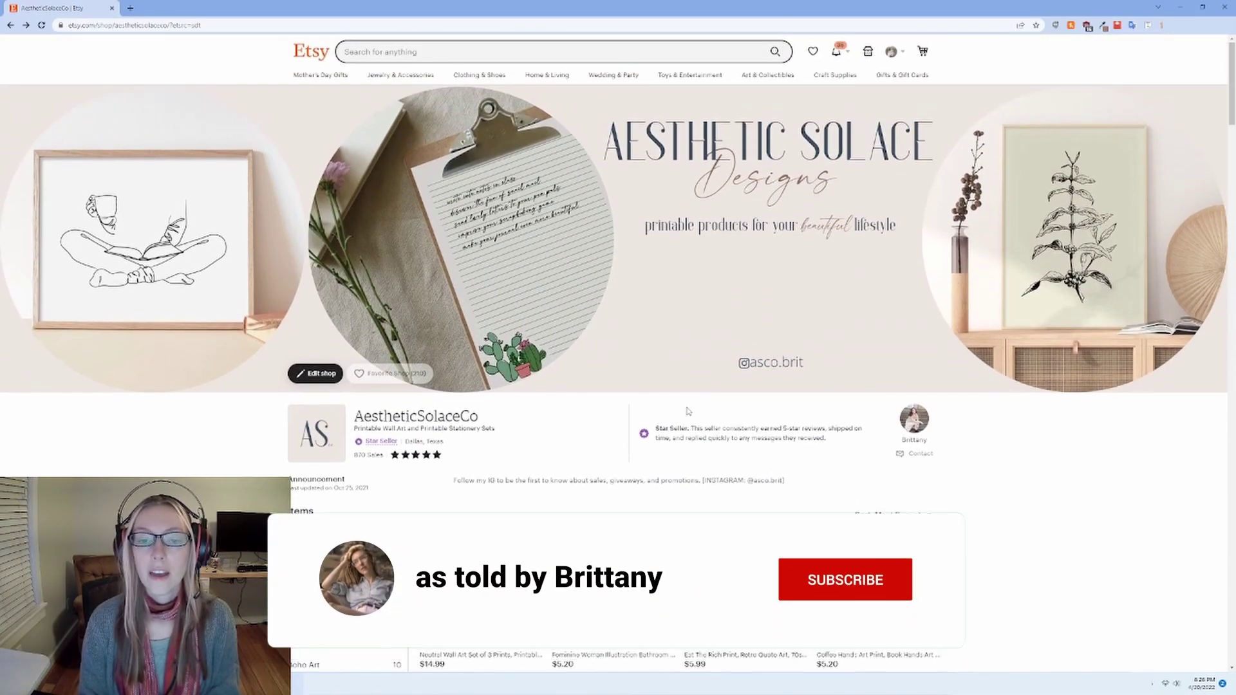
scroll(715, 400, down, 1)
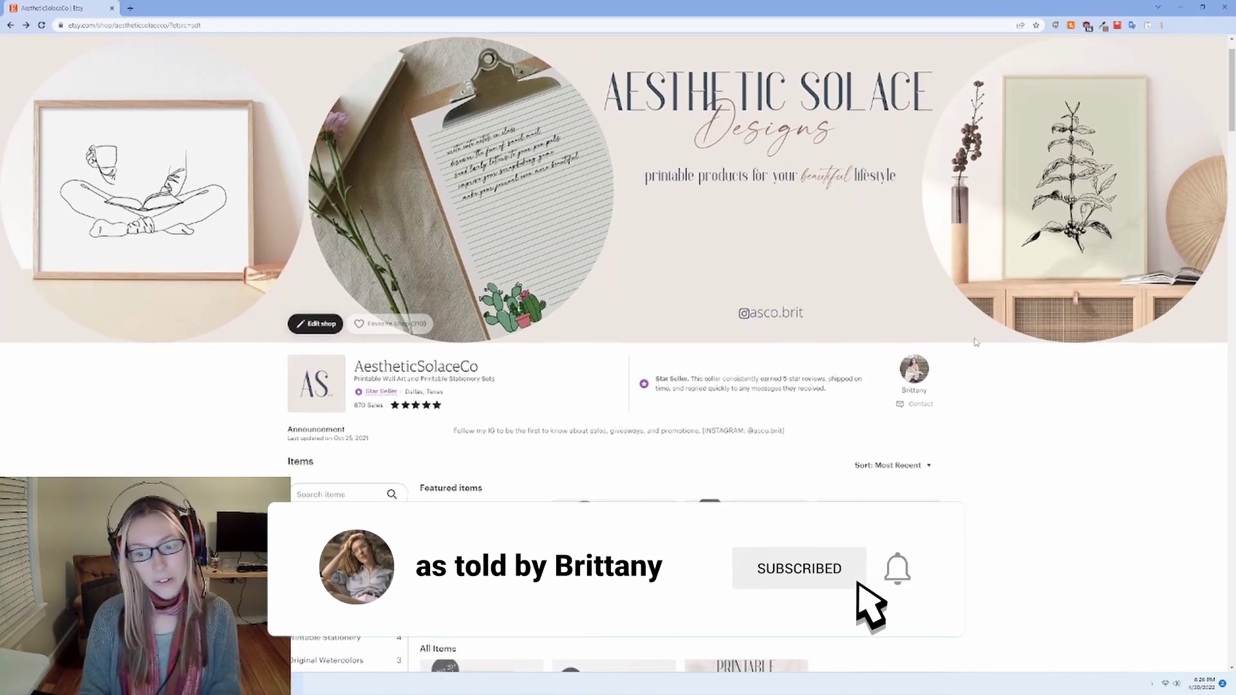
scroll(718, 399, down, 3)
scroll(977, 346, down, 4)
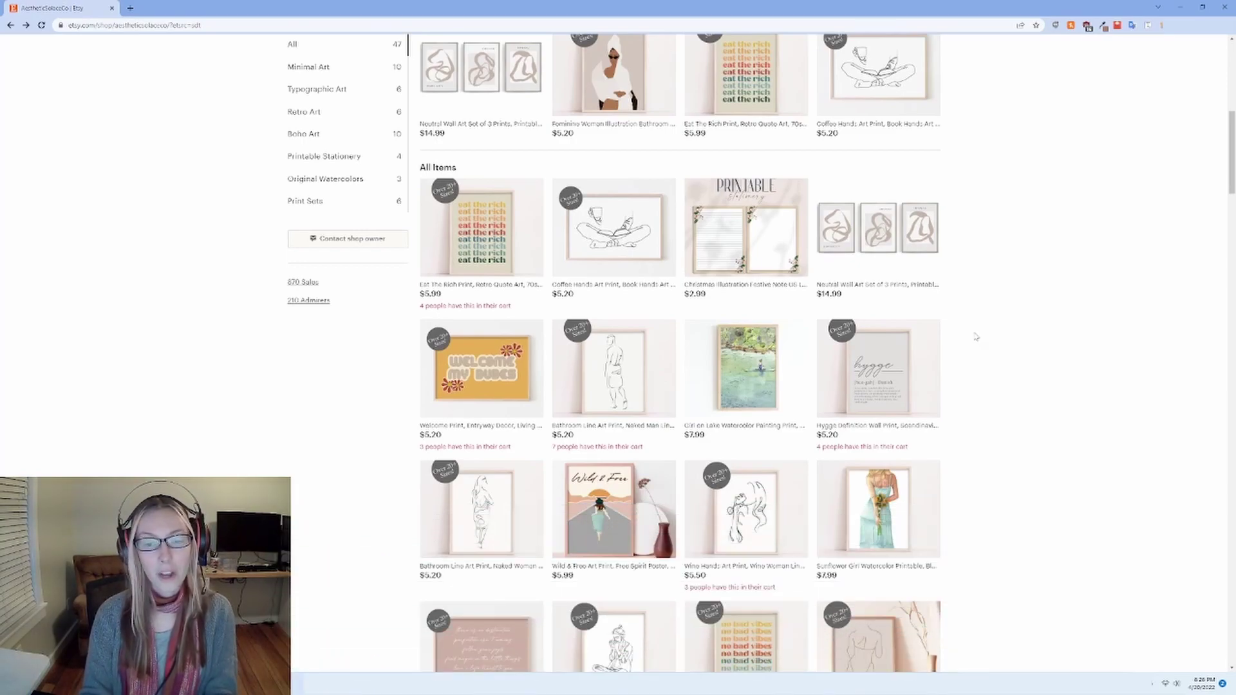
scroll(972, 339, down, 1)
scroll(973, 340, up, 1)
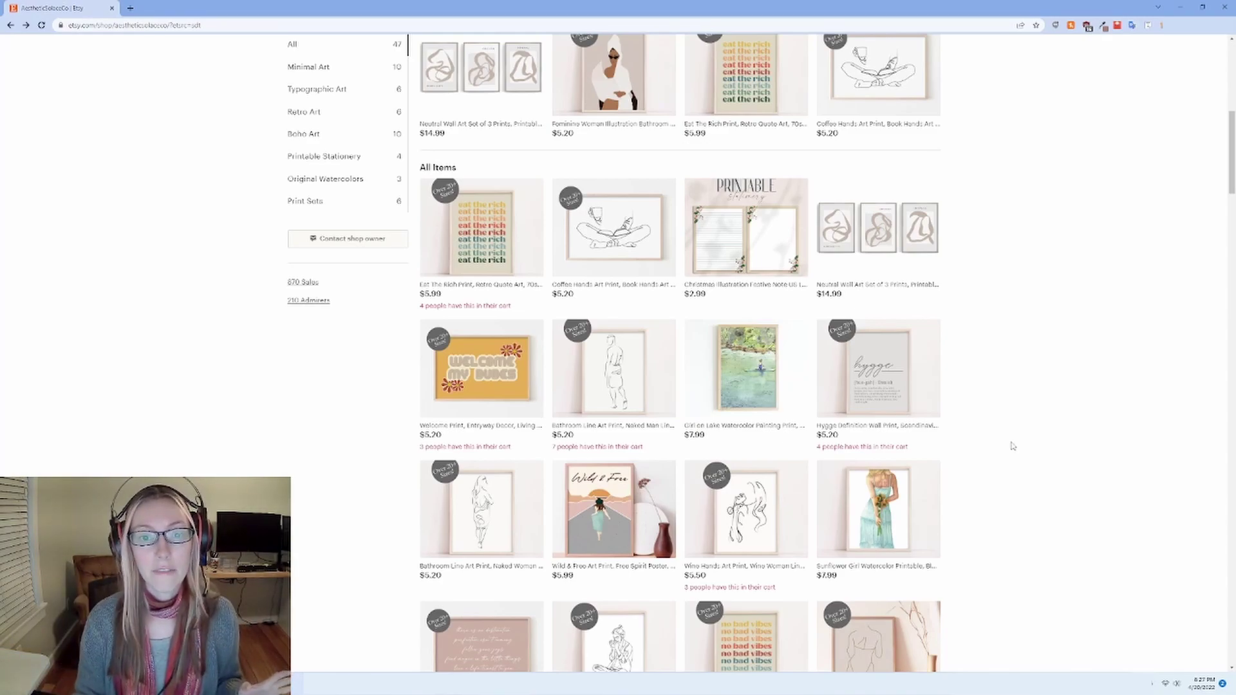
scroll(969, 411, up, 8)
scroll(965, 412, down, 4)
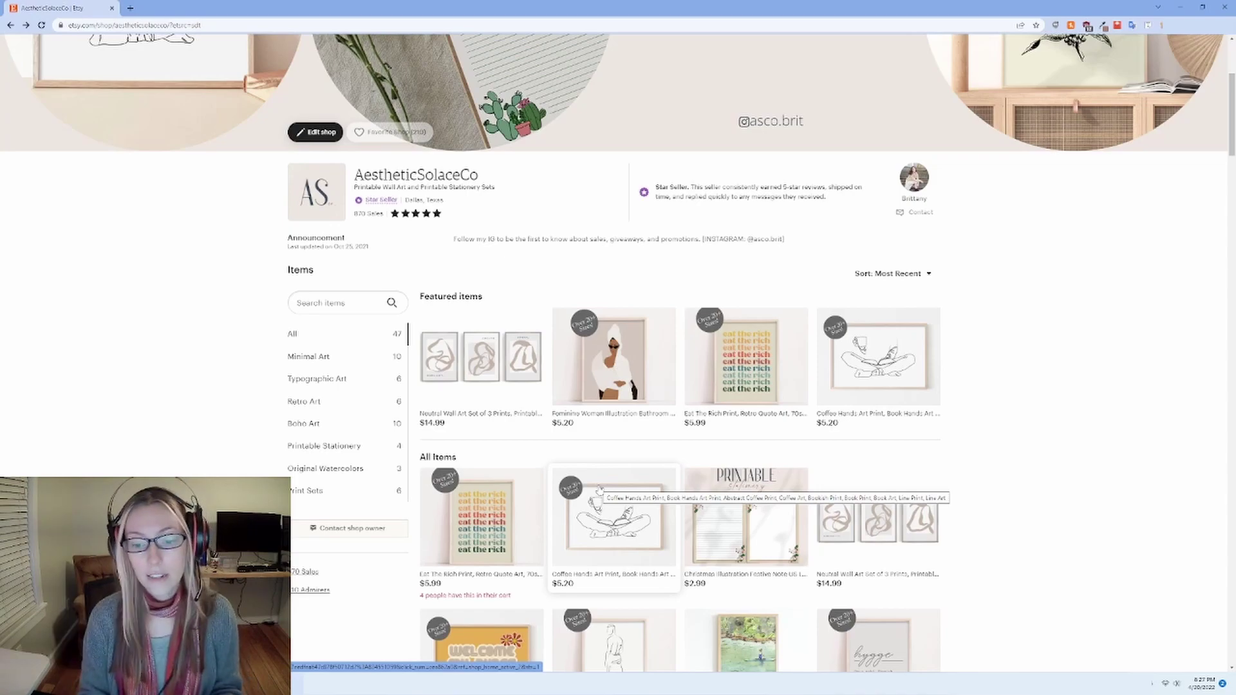
Step: Switch to the Notepad outline on size guide, file types and workflow, placing it beside the shop page
key(alt+Tab)
drag(804, 333, 727, 317)
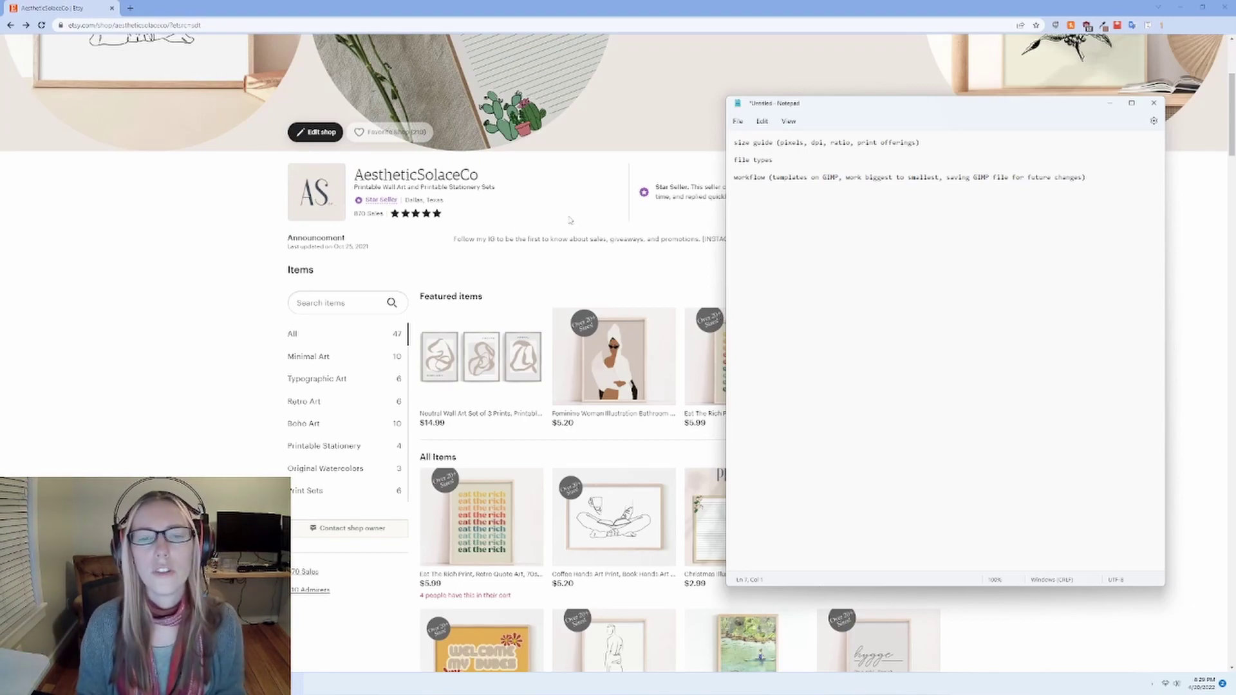
Step: Open the Bathroom Line Art Print listing of the woman in a towel and advance its photos to the frame-size chart
scroll(602, 266, down, 5)
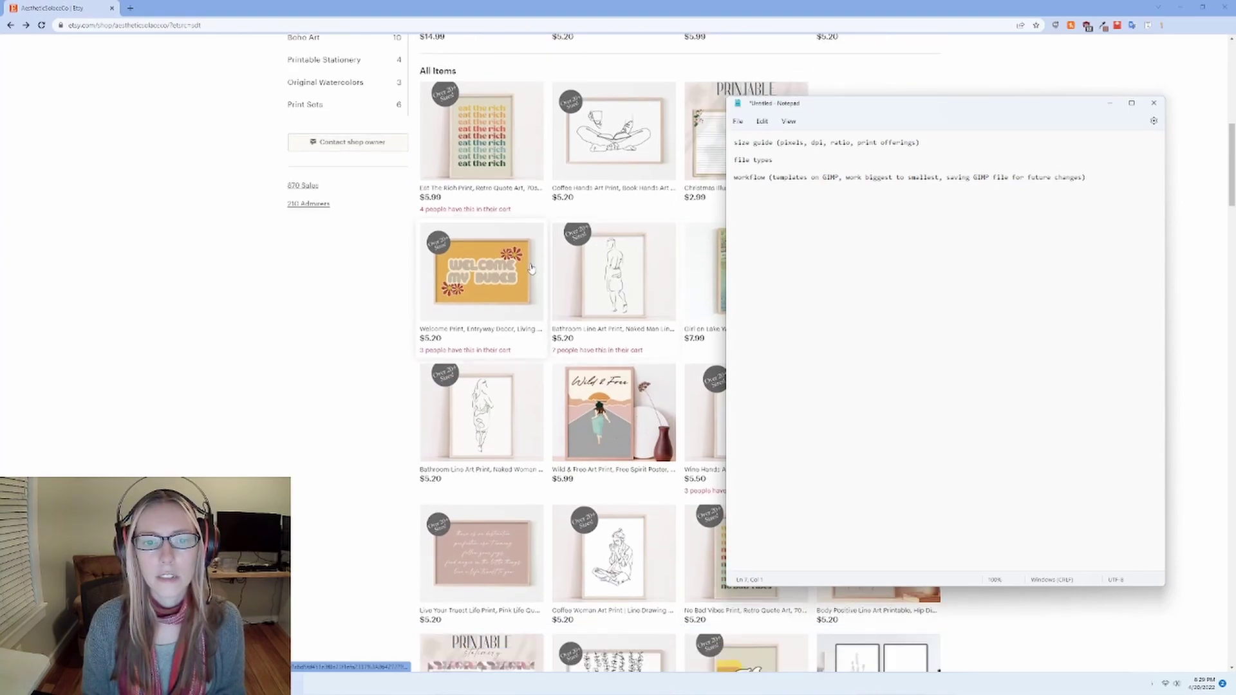
click(525, 386)
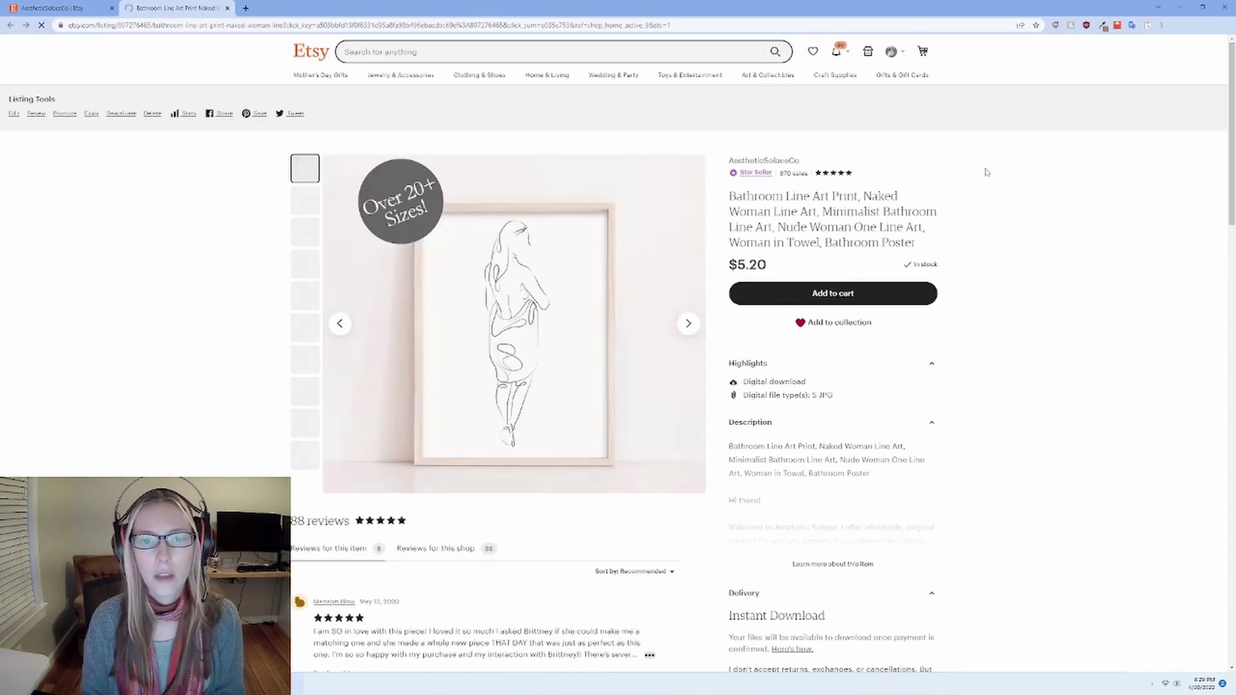
scroll(1047, 317, down, 1)
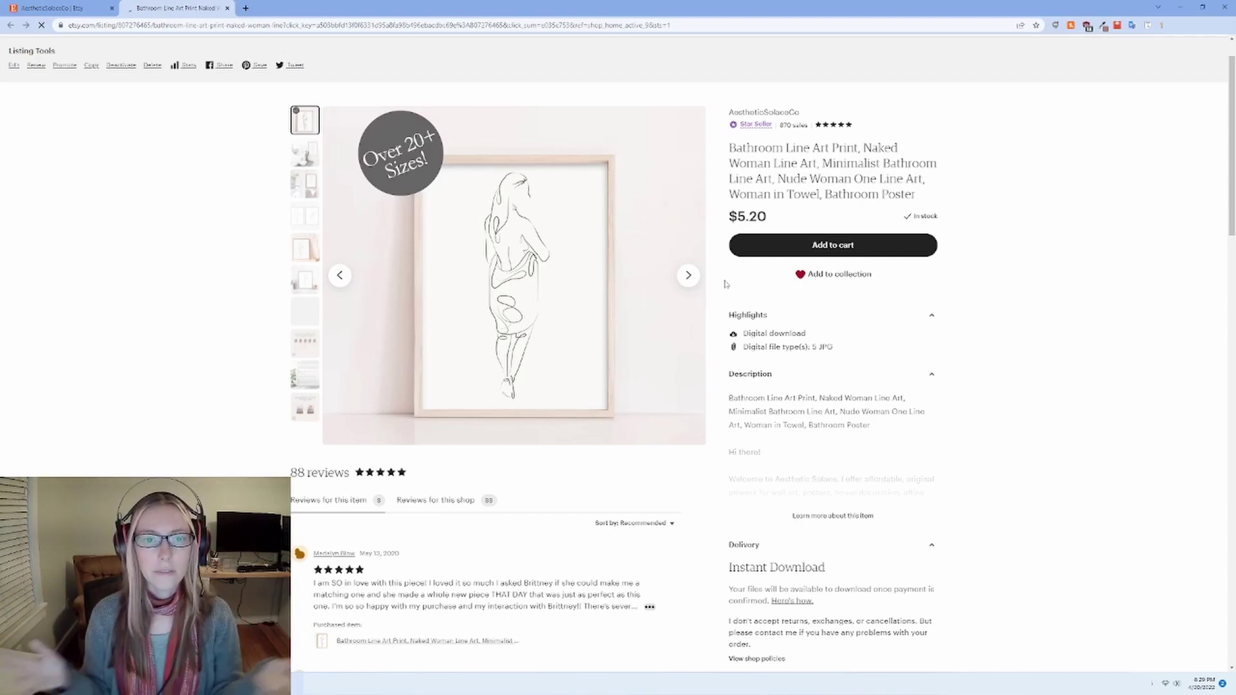
click(688, 275)
click(687, 275)
click(688, 276)
click(689, 275)
click(689, 275)
click(690, 277)
click(688, 275)
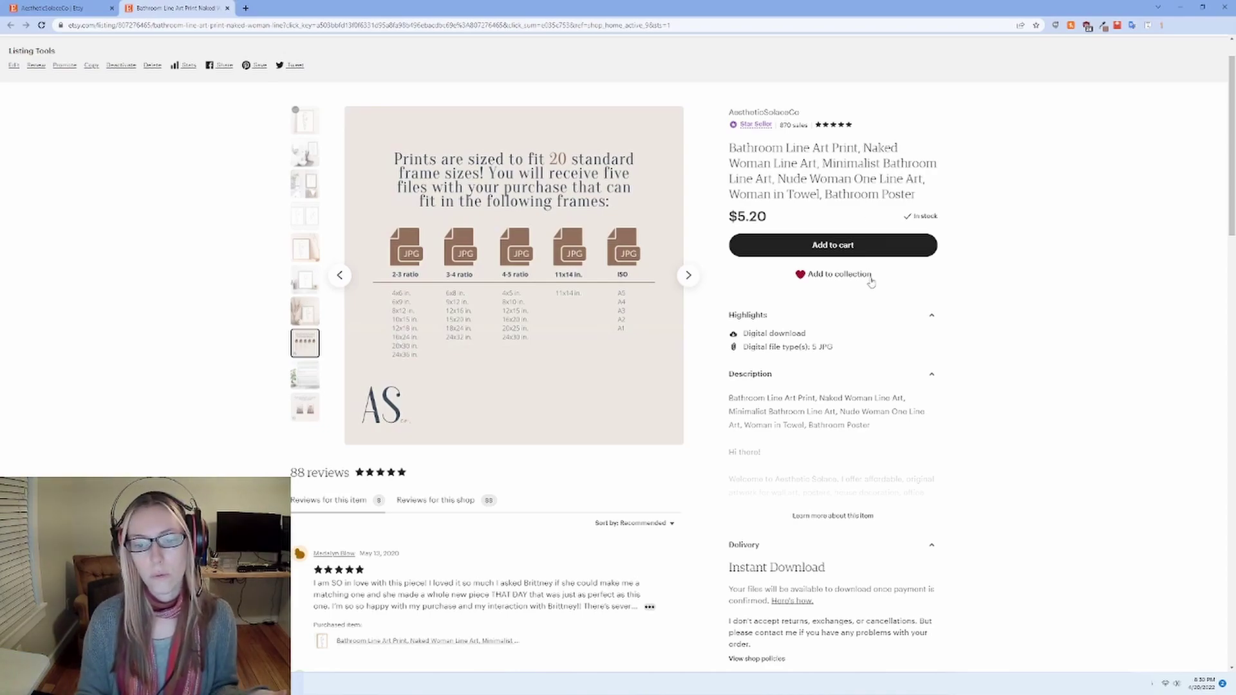
Step: Consult the Notepad outline, minimise it and enlarge the listing's frame-size chart
key(alt+Tab)
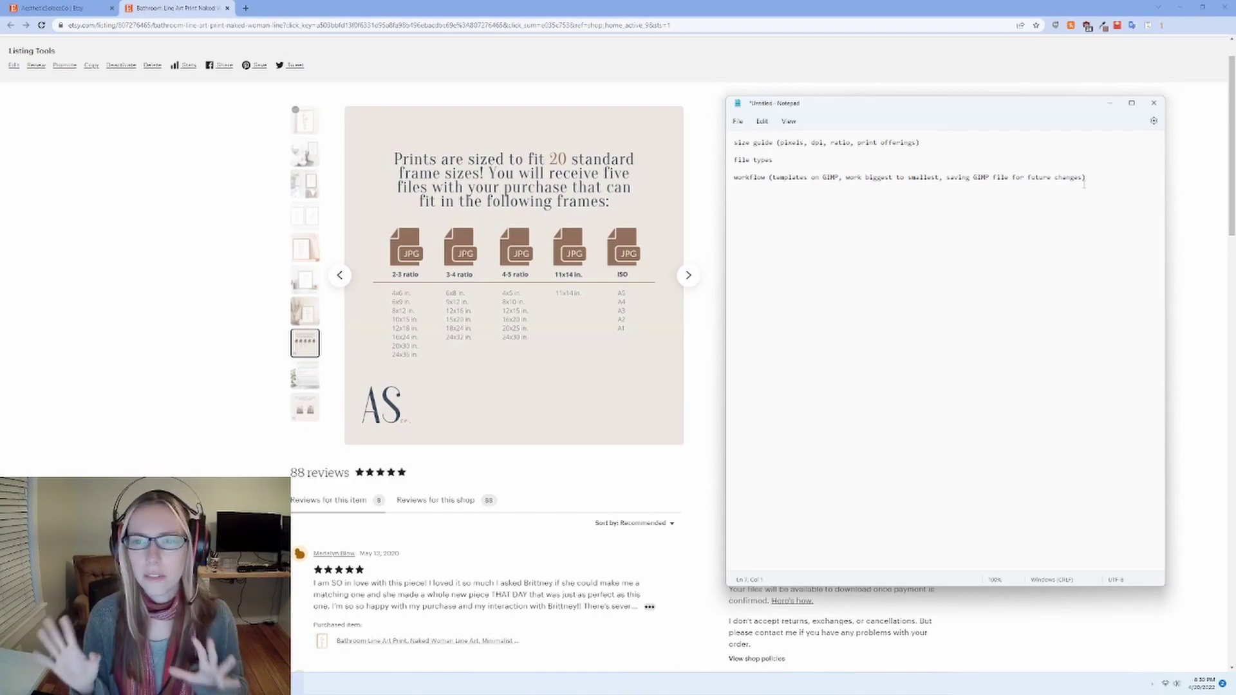
click(1112, 103)
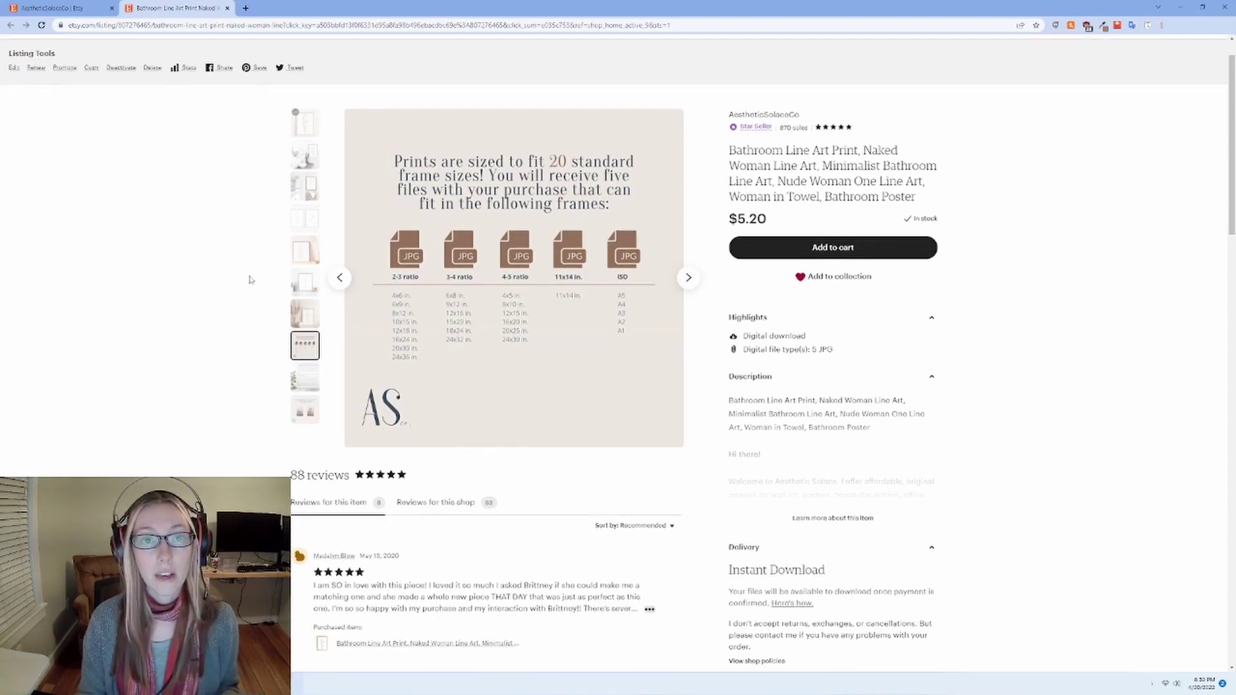
scroll(268, 244, up, 1)
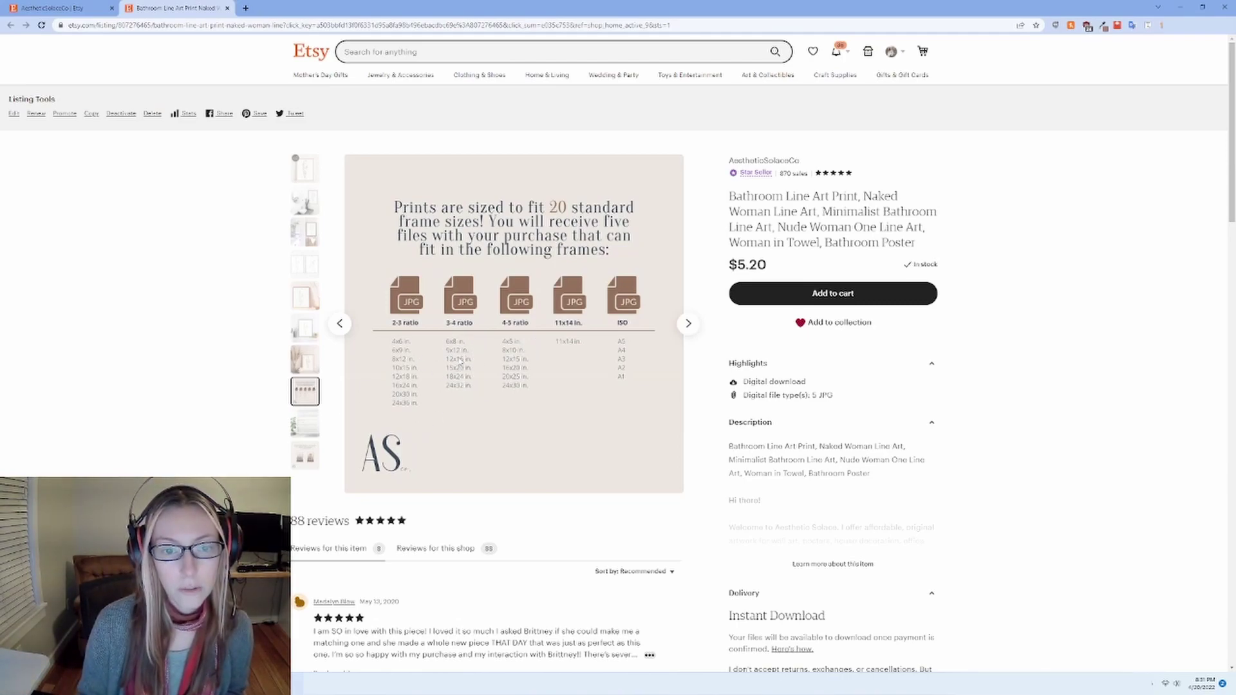
click(462, 220)
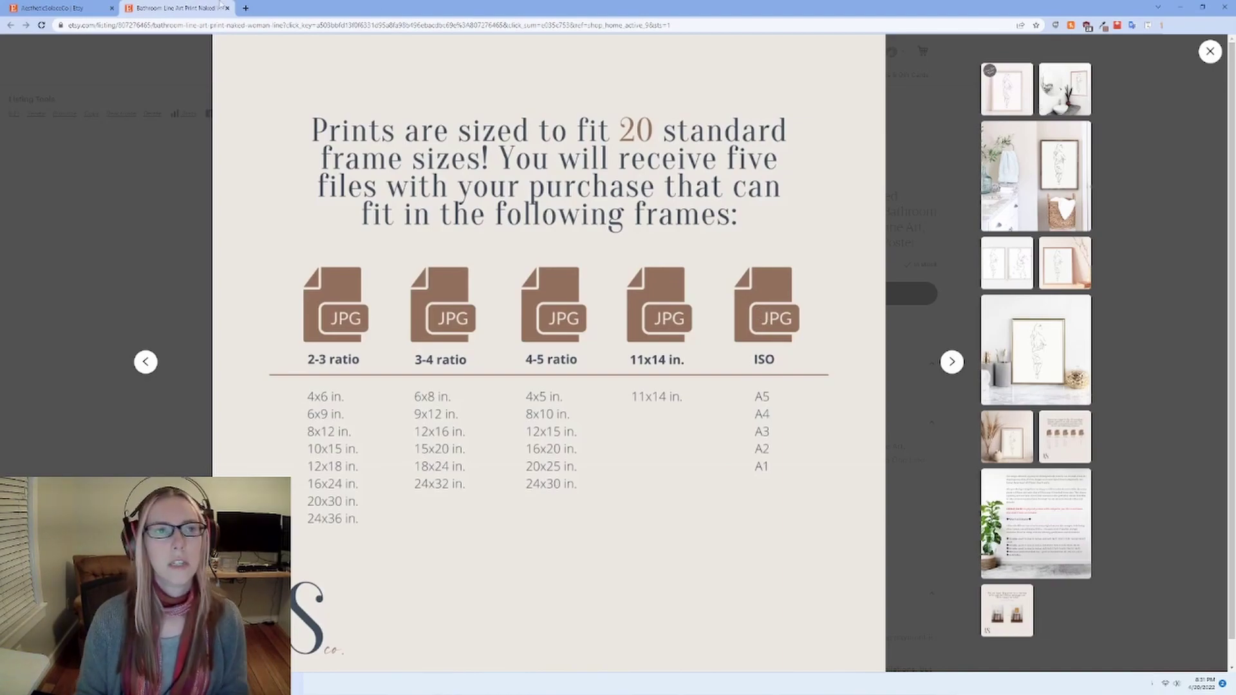
Step: Look up the ISO paper sizes reference in a new browser tab, and return to the enlarged size chart
click(246, 8)
text(ISO)
key(Return)
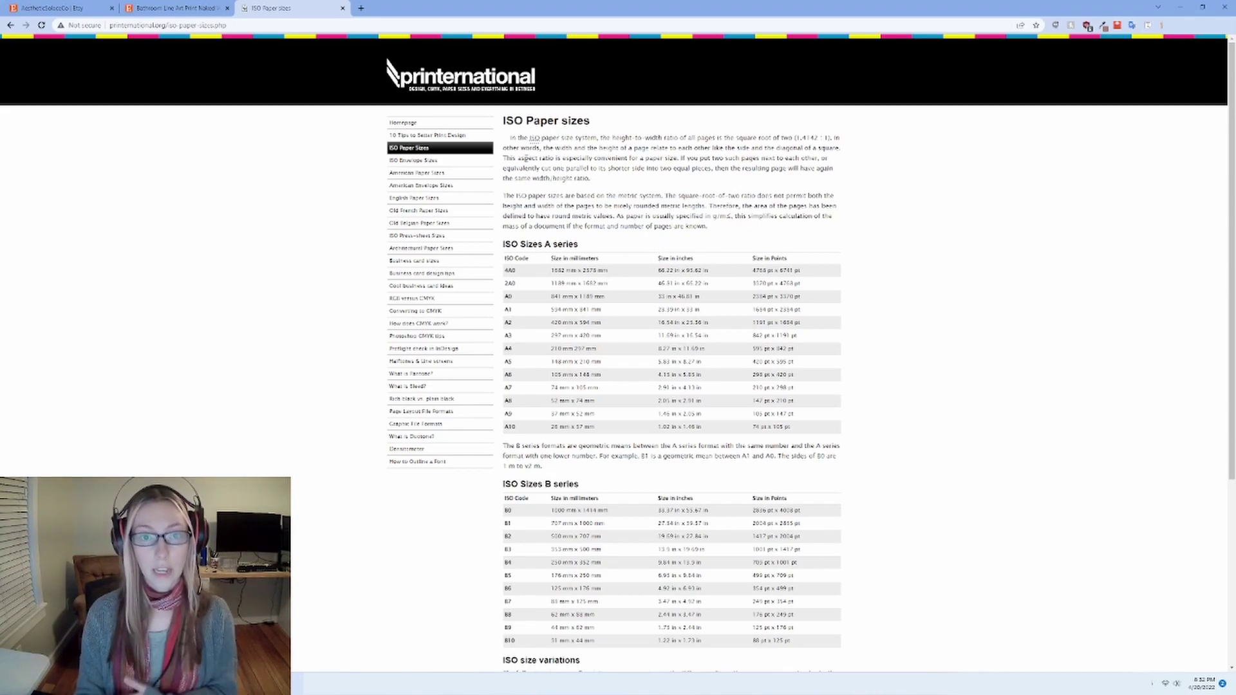
key(ctrl+shift+Tab)
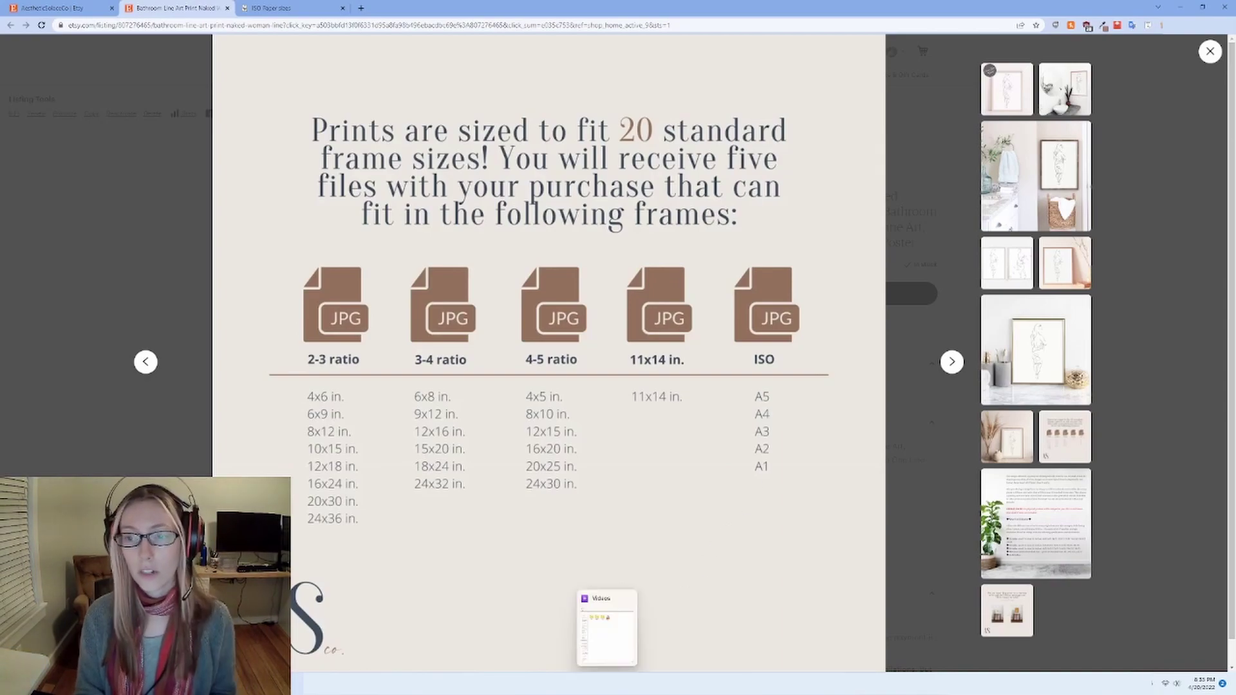
Step: Switch to File Explorer and create a folder named "listing photos" inside the "white" artwork folder
key(alt+Tab)
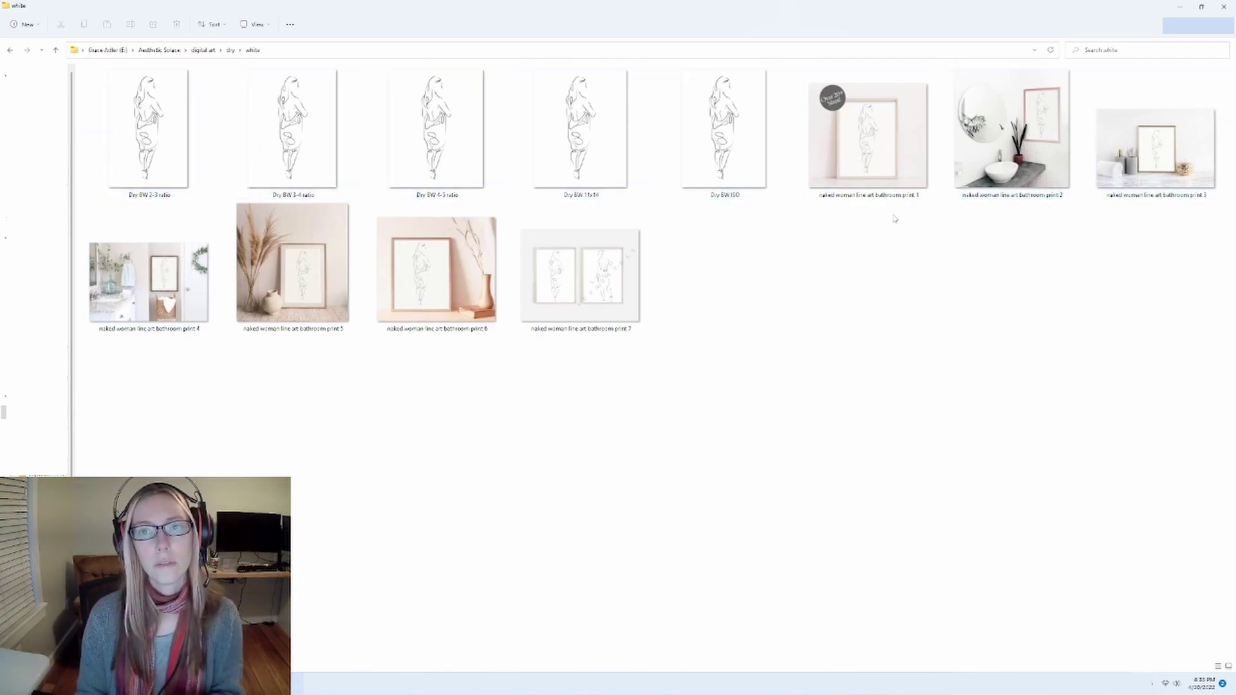
right_click(749, 377)
mouse_move(792, 448)
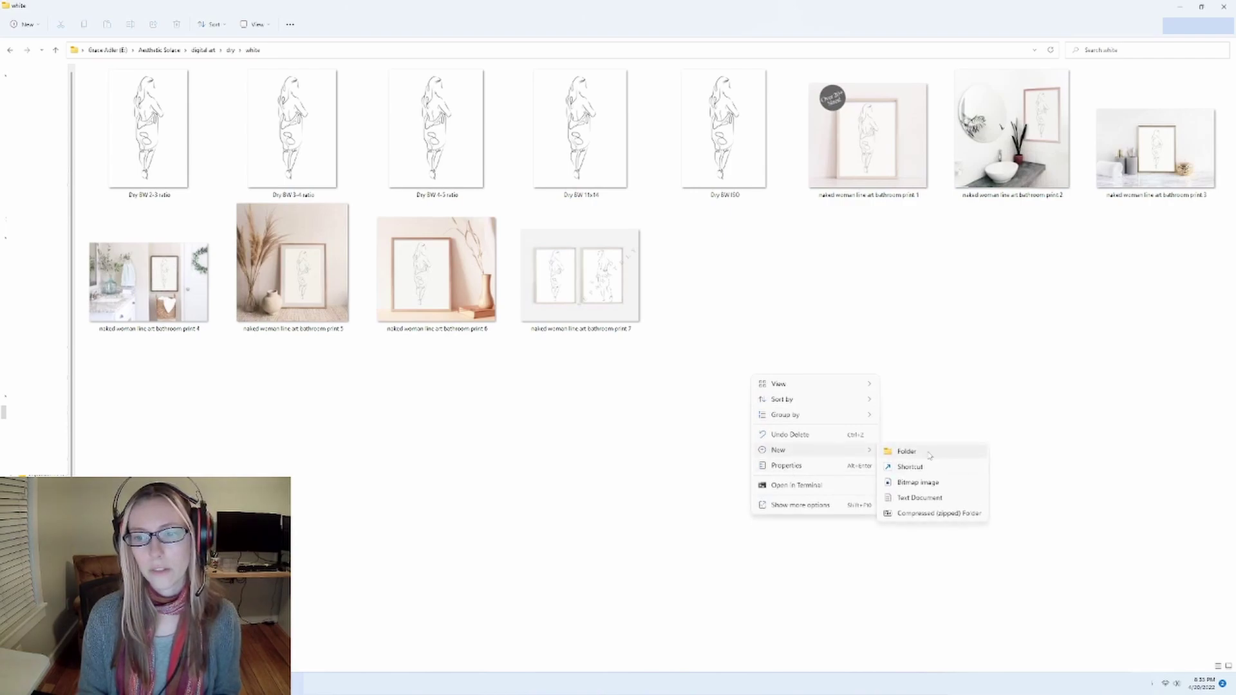
click(928, 456)
text(listing photos)
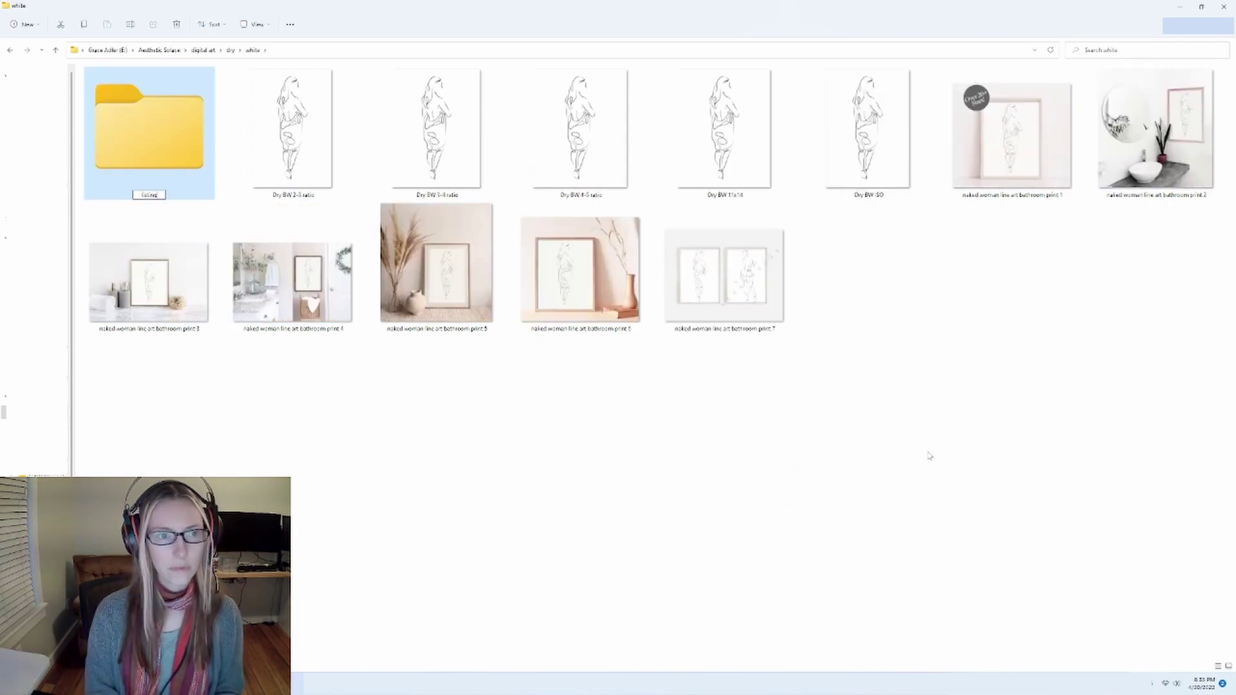
key(Return)
Step: Move all seven "naked woman line art bathroom print" mockup images into the "listing photos" folder
drag(766, 386, 77, 244)
ctrl+click(1196, 159)
ctrl+click(1012, 150)
drag(1012, 150, 176, 166)
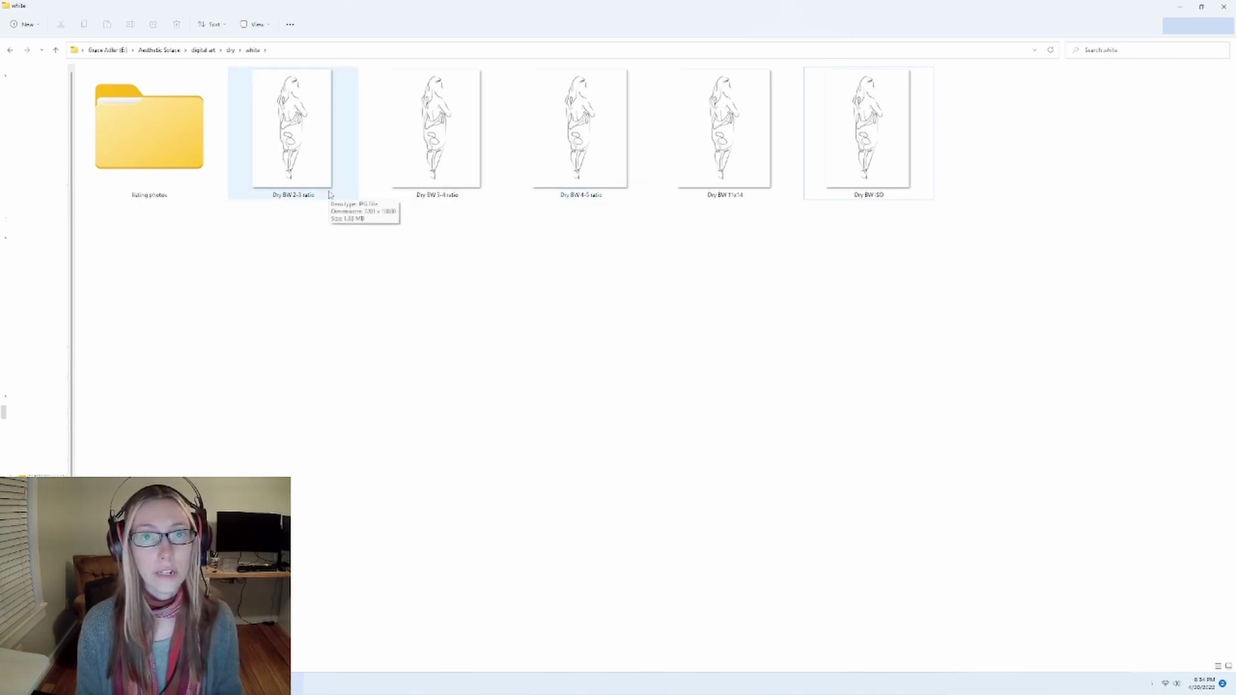
Step: Open the detailed properties of the "Dry BW 2-3 ratio" file at its image information
click(309, 143)
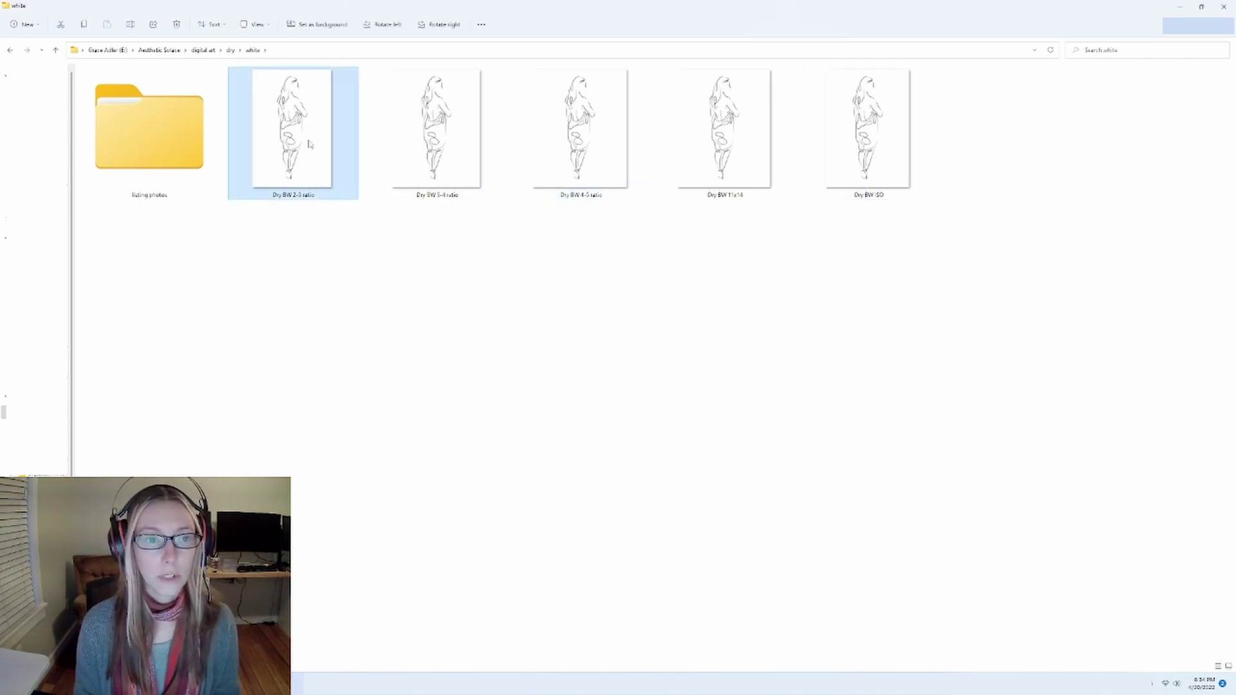
right_click(309, 143)
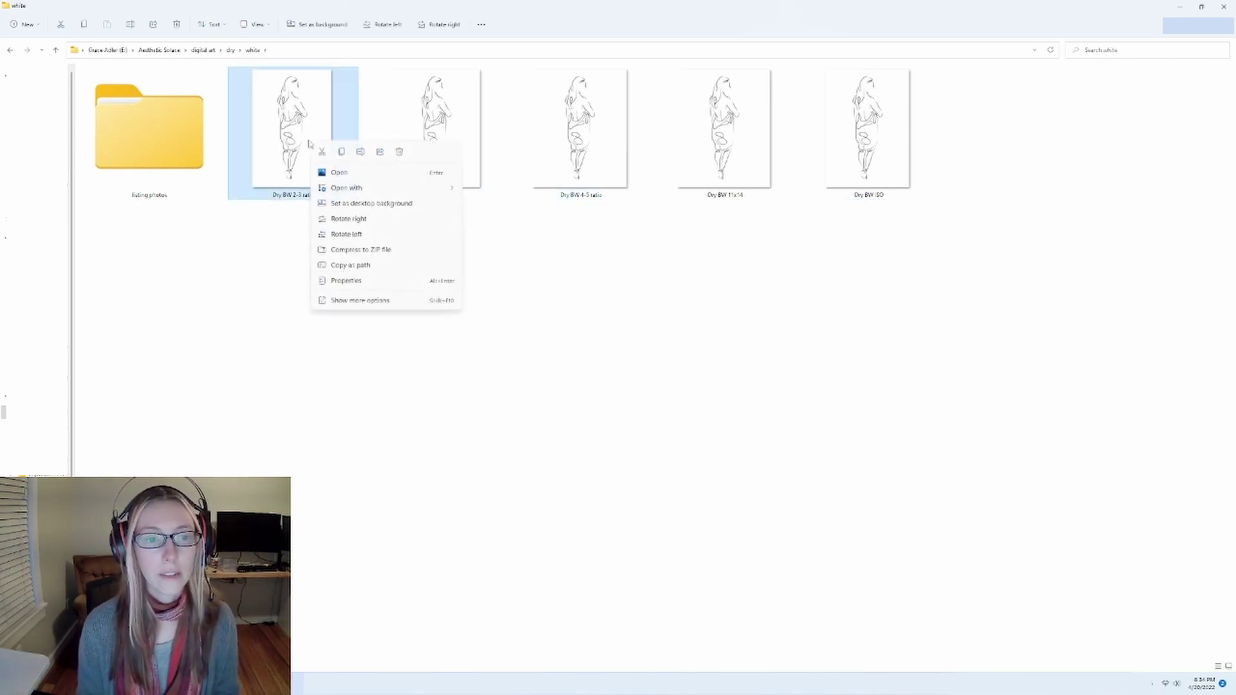
click(339, 282)
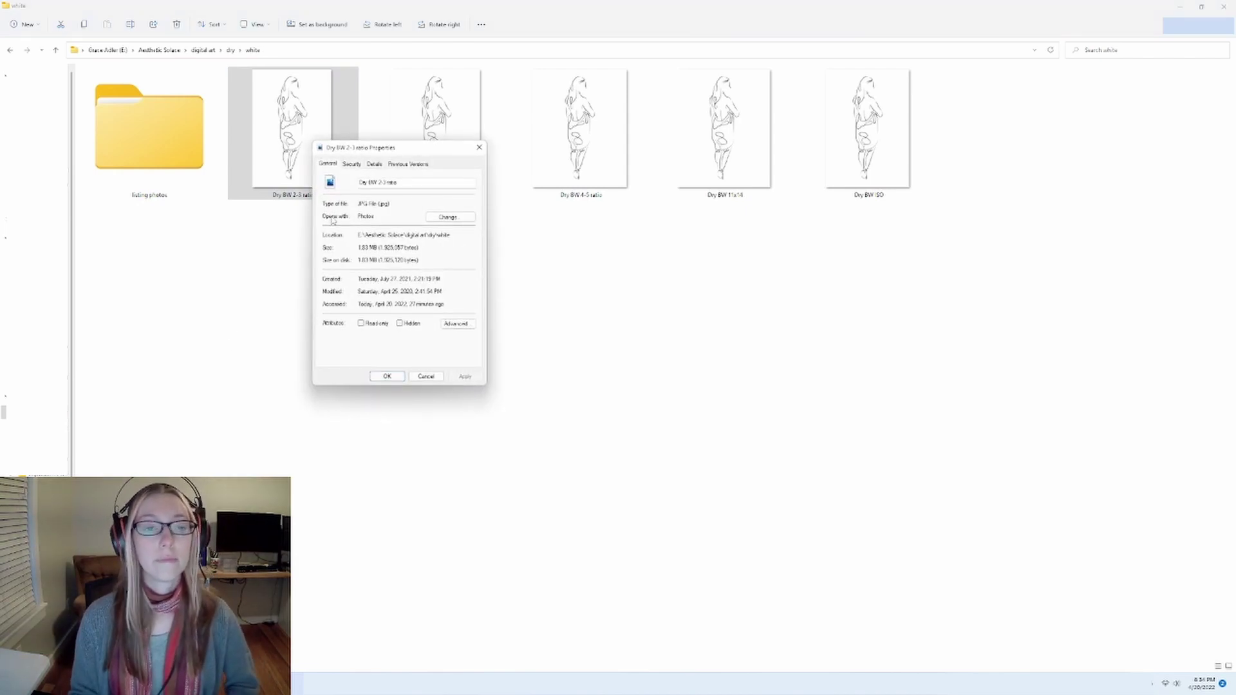
click(375, 165)
scroll(390, 243, down, 4)
scroll(391, 245, down, 3)
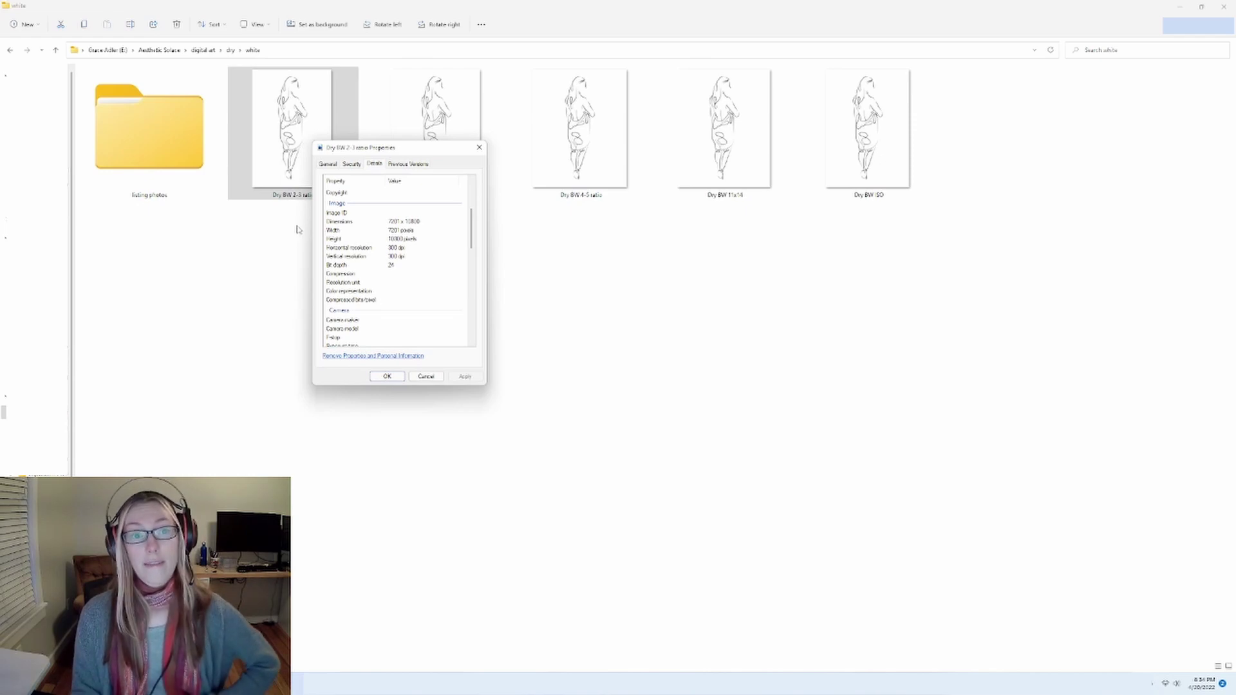
Step: Examine the 2-3 ratio image's dimensions, width, height and horizontal resolution
click(328, 222)
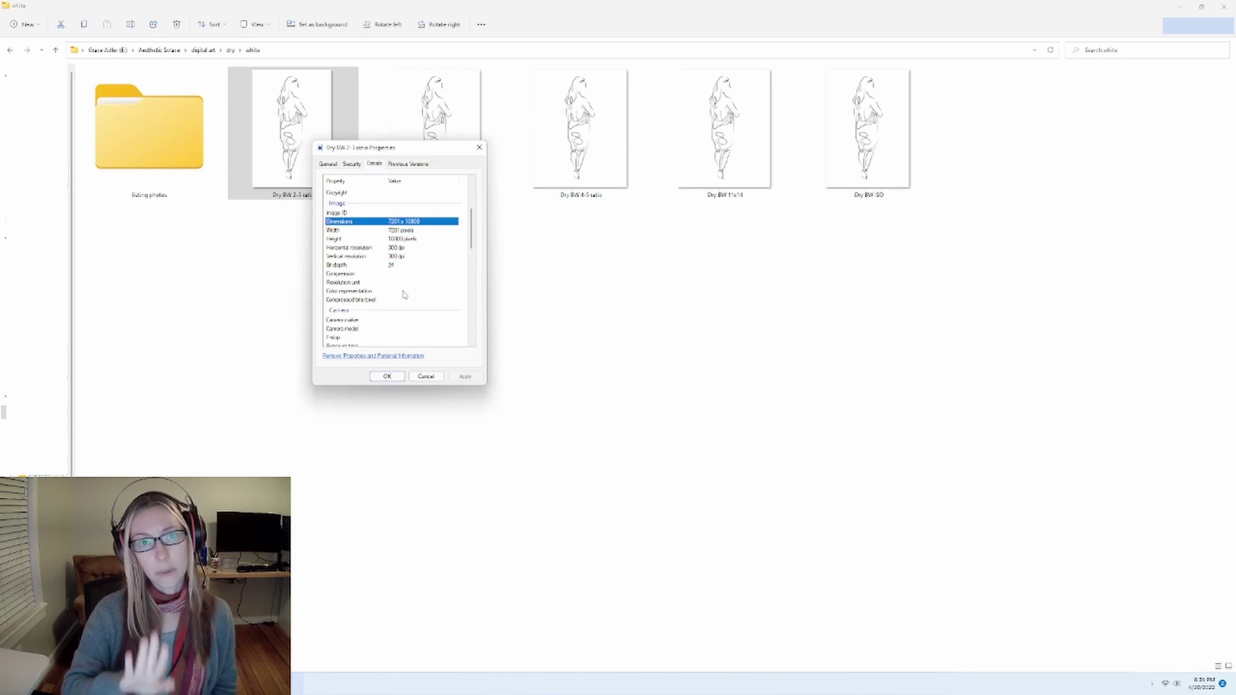
click(385, 231)
click(394, 240)
click(396, 247)
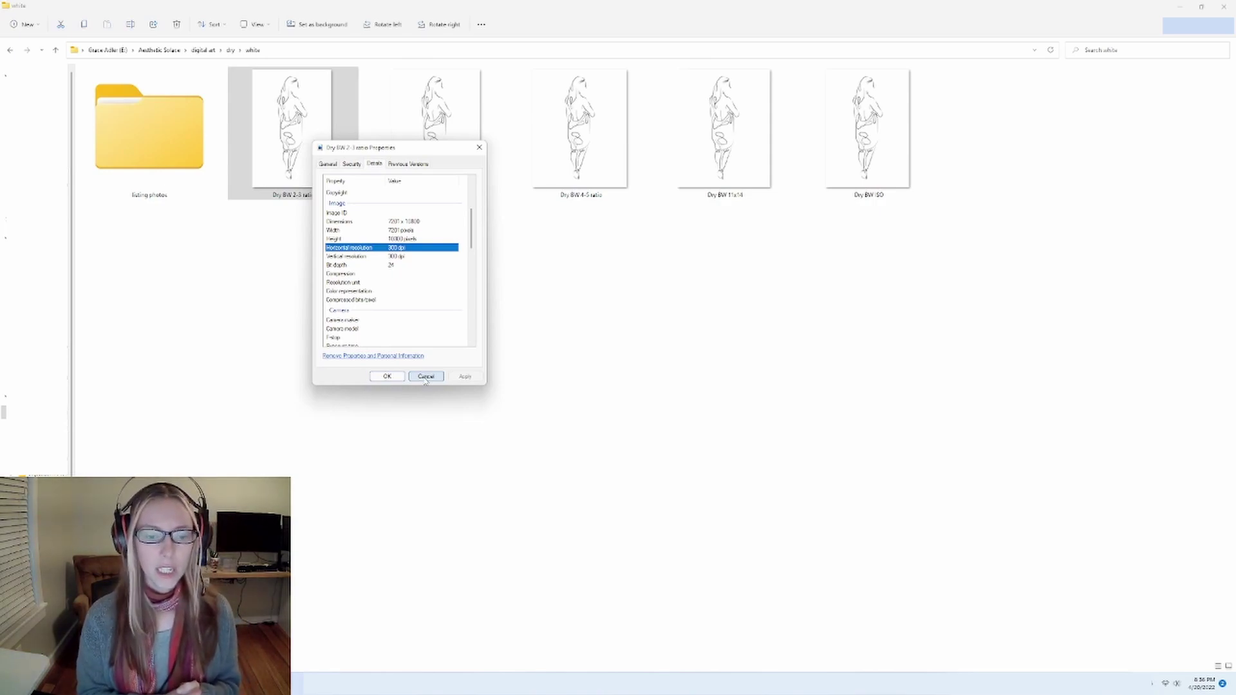
click(408, 222)
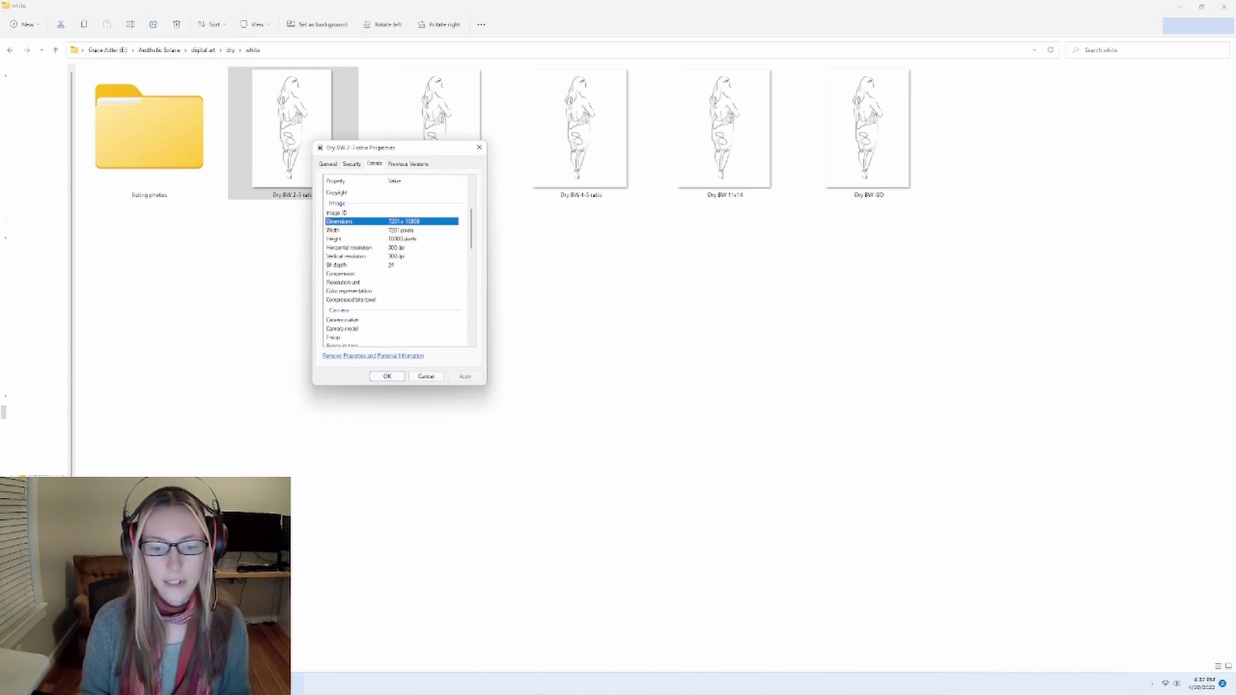
Step: Open Calculator and place it beside the file's properties window
key(super)
text(calculator)
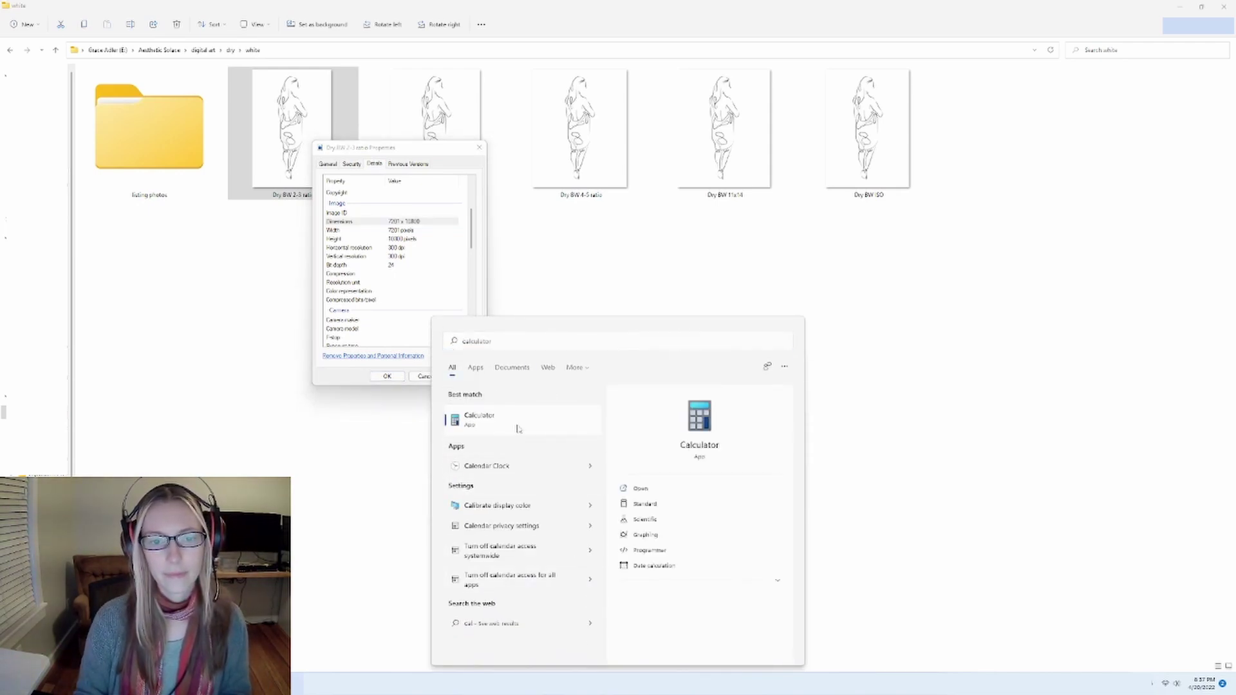
click(518, 428)
drag(208, 97, 680, 236)
Step: Calculate the print width in inches by dividing 7201 by 300
click(648, 397)
click(676, 444)
click(676, 470)
click(644, 441)
click(757, 364)
click(712, 440)
click(674, 466)
click(674, 466)
click(743, 466)
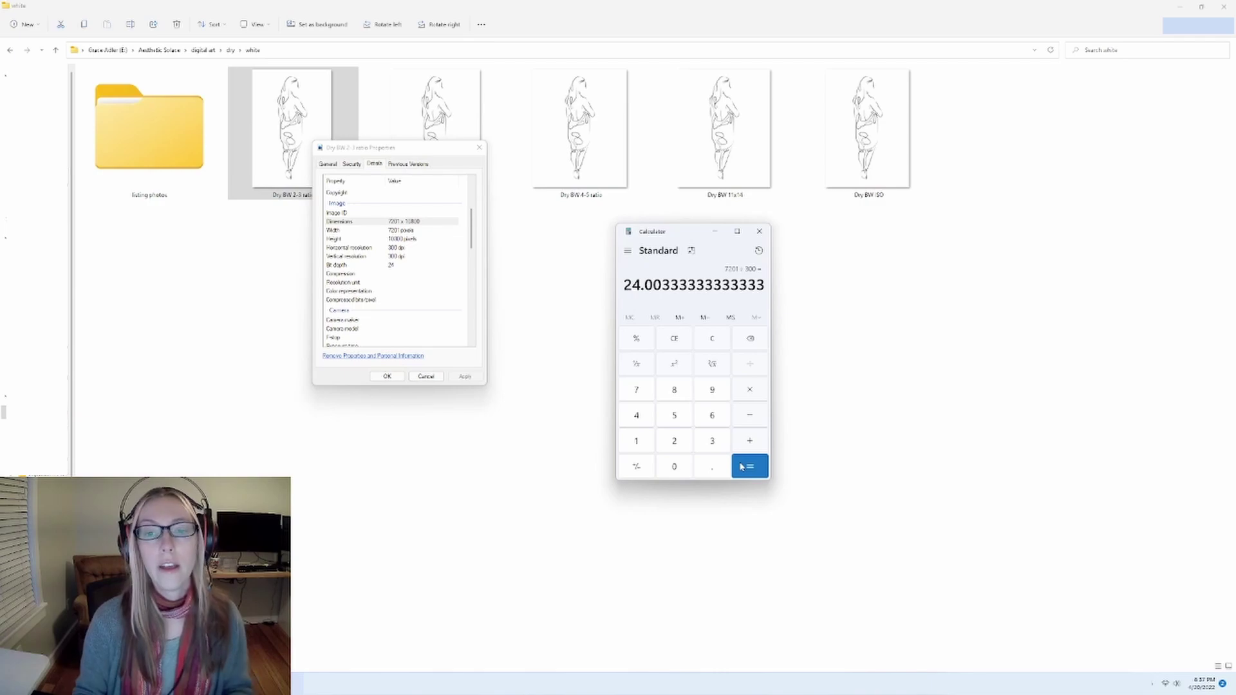
Step: Clear the calculator and work out the print width again from the rounded value, 7200 divided by 300
click(713, 349)
click(637, 391)
click(674, 440)
click(674, 466)
click(674, 466)
click(755, 367)
click(711, 440)
click(674, 466)
click(674, 466)
click(674, 466)
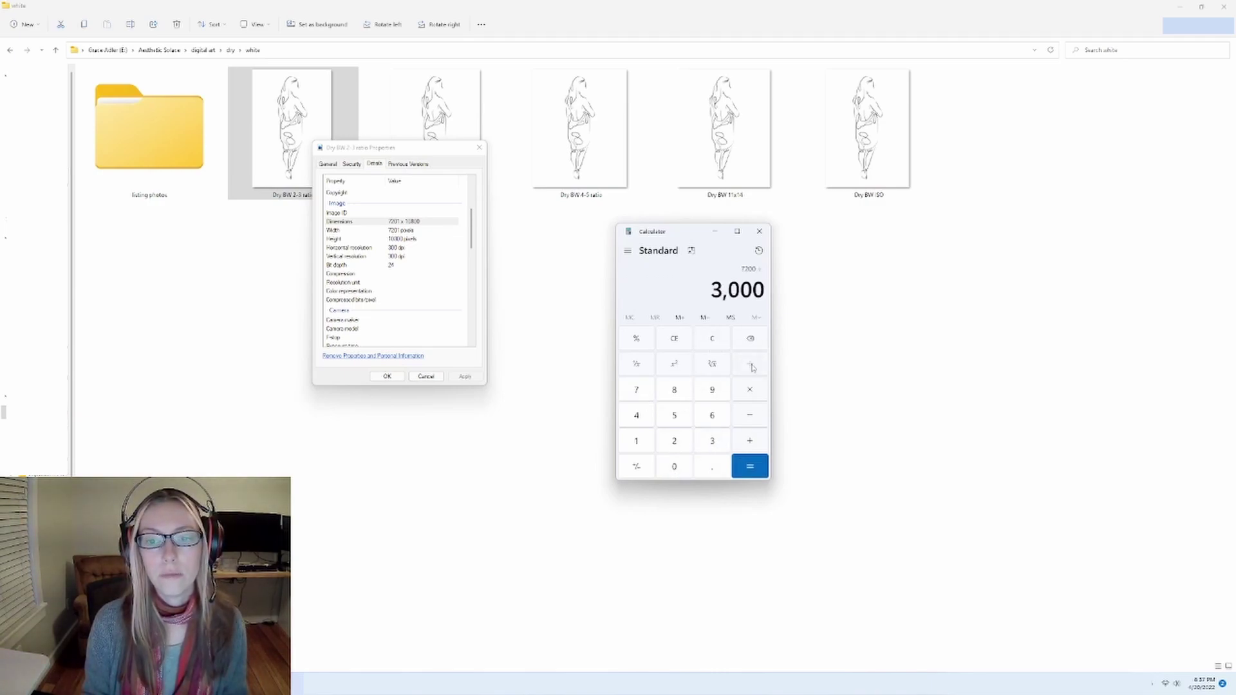
click(750, 337)
click(750, 467)
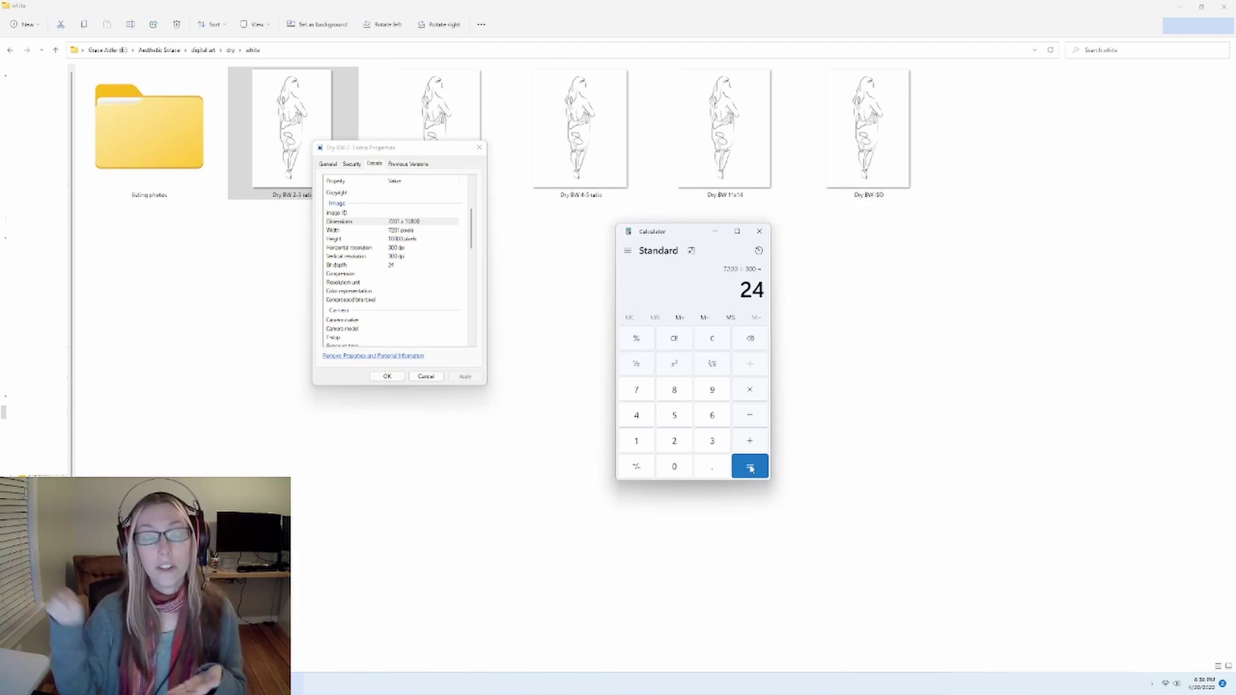
Step: Clear the calculator and work out the print height in inches by dividing 10800 by 300
click(711, 340)
click(635, 442)
click(673, 466)
click(675, 394)
click(674, 465)
click(674, 466)
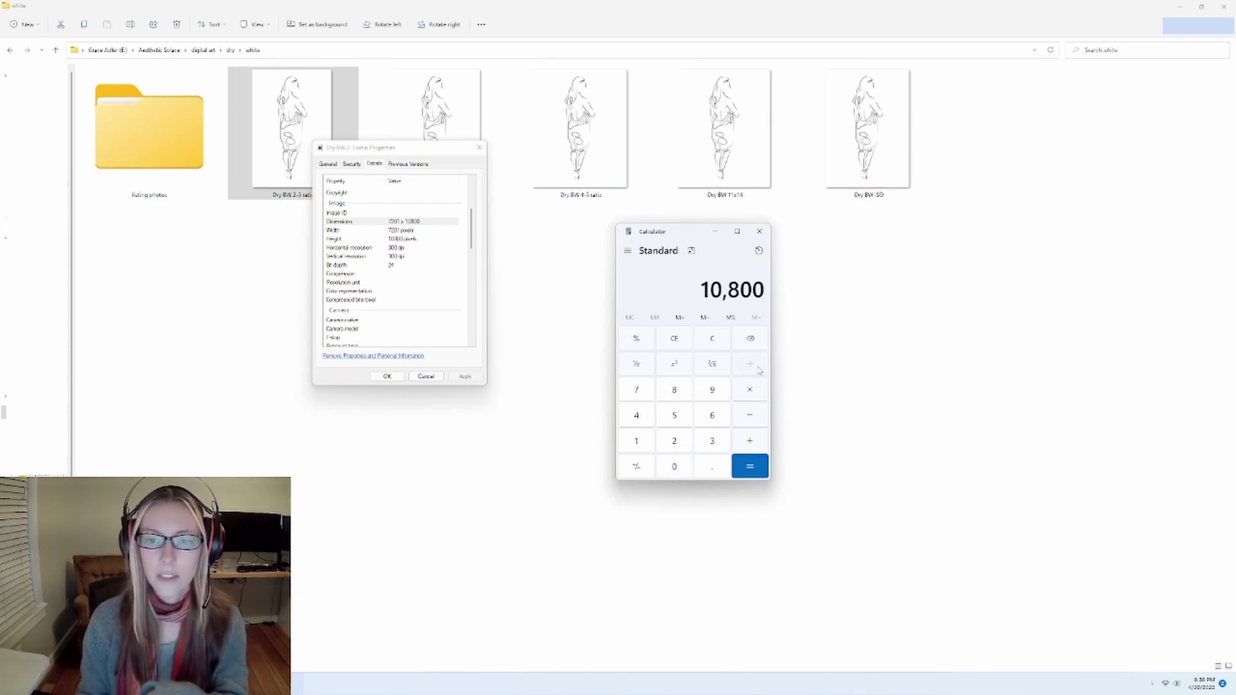
click(753, 367)
click(712, 441)
click(684, 466)
click(684, 466)
click(749, 466)
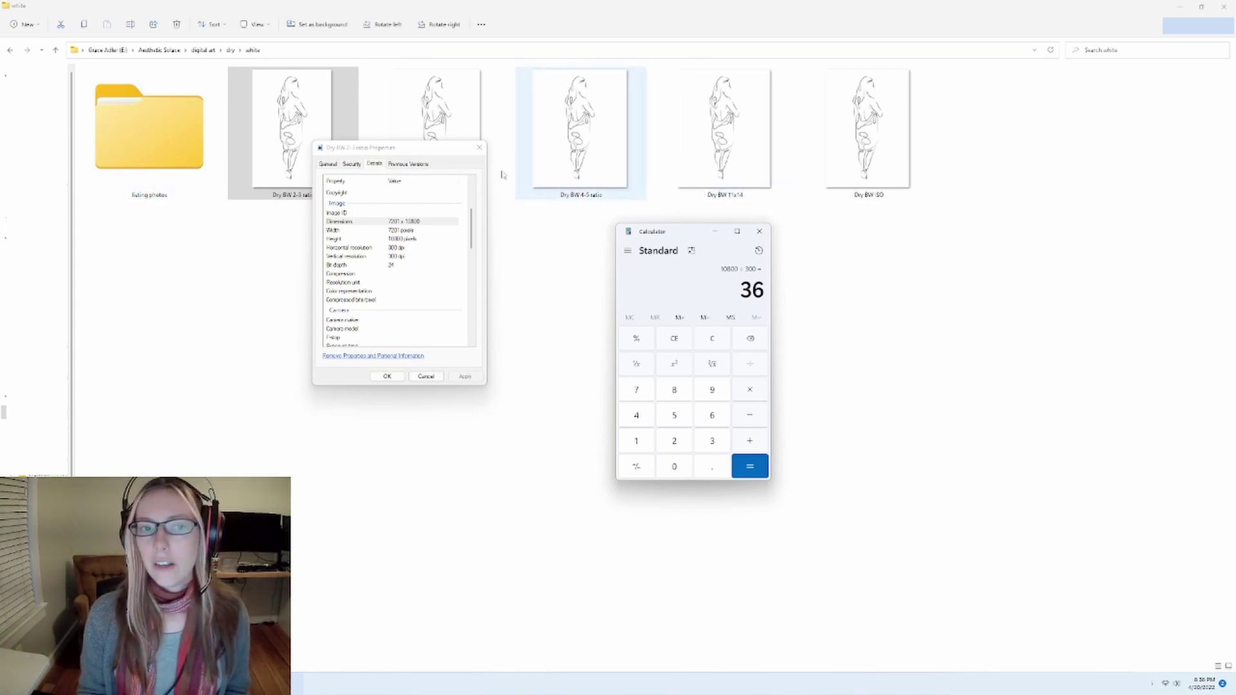
Step: Move the properties window clear of the "Dry BW 2-3 ratio" thumbnail
drag(414, 149, 539, 70)
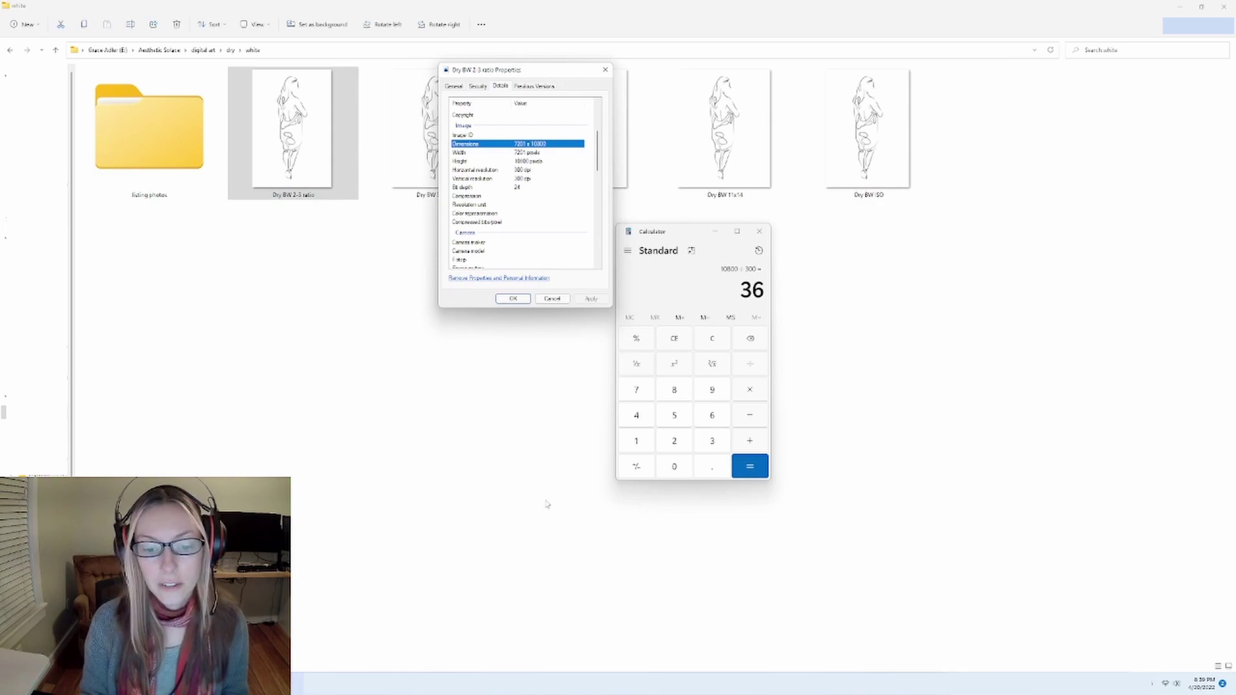
Step: Open Paint and sketch a tall rectangle freehand in red with the Pencil on the blank canvas
key(super)
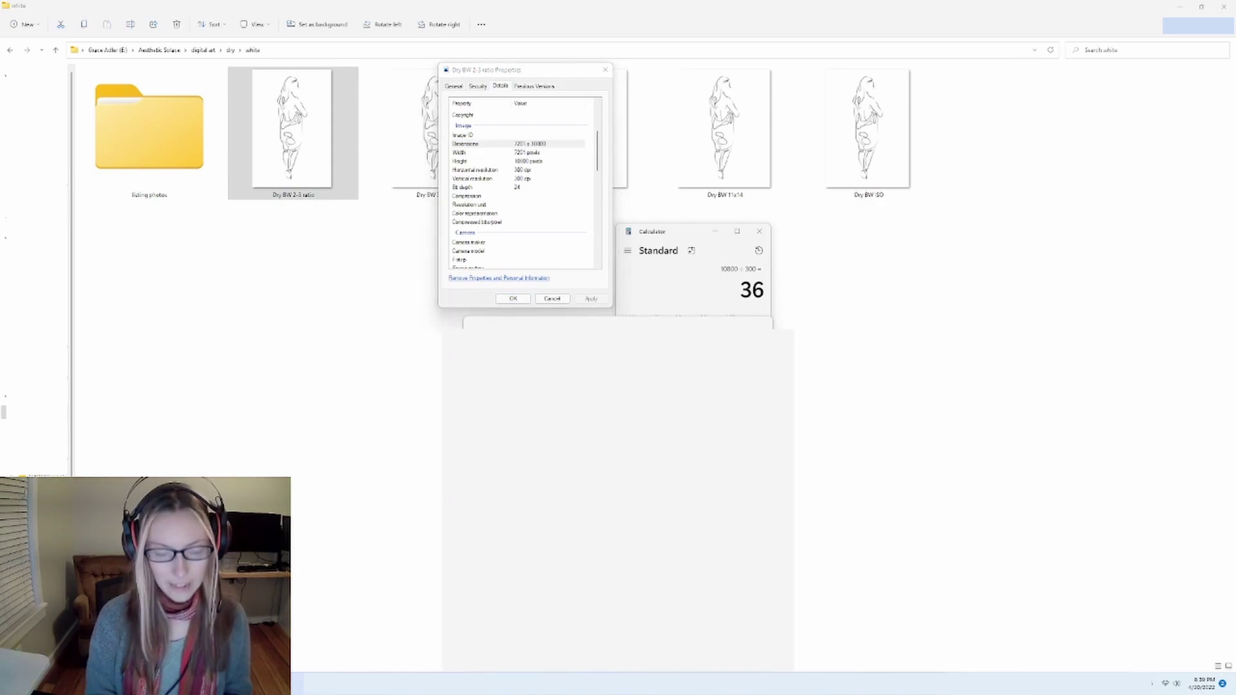
text(paint)
key(Return)
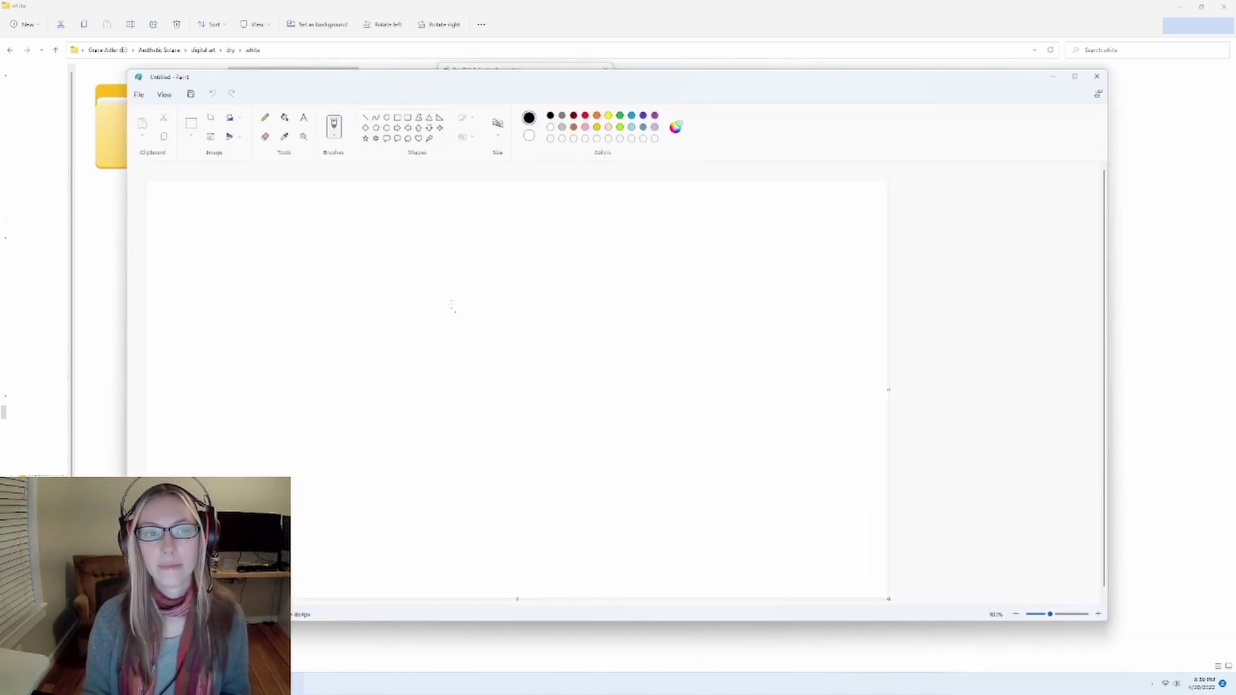
click(265, 117)
click(585, 115)
mouse_move(378, 278)
mouse_down()
mouse_move(360, 496)
mouse_move(554, 534)
mouse_move(634, 528)
mouse_move(604, 247)
mouse_move(384, 231)
mouse_move(385, 283)
mouse_up()
Step: Label the rectangle's top edge "24 inches" in red text at font size 24
click(303, 118)
mouse_move(456, 199)
mouse_down()
mouse_move(466, 222)
mouse_move(567, 224)
mouse_up()
text(24 inches)
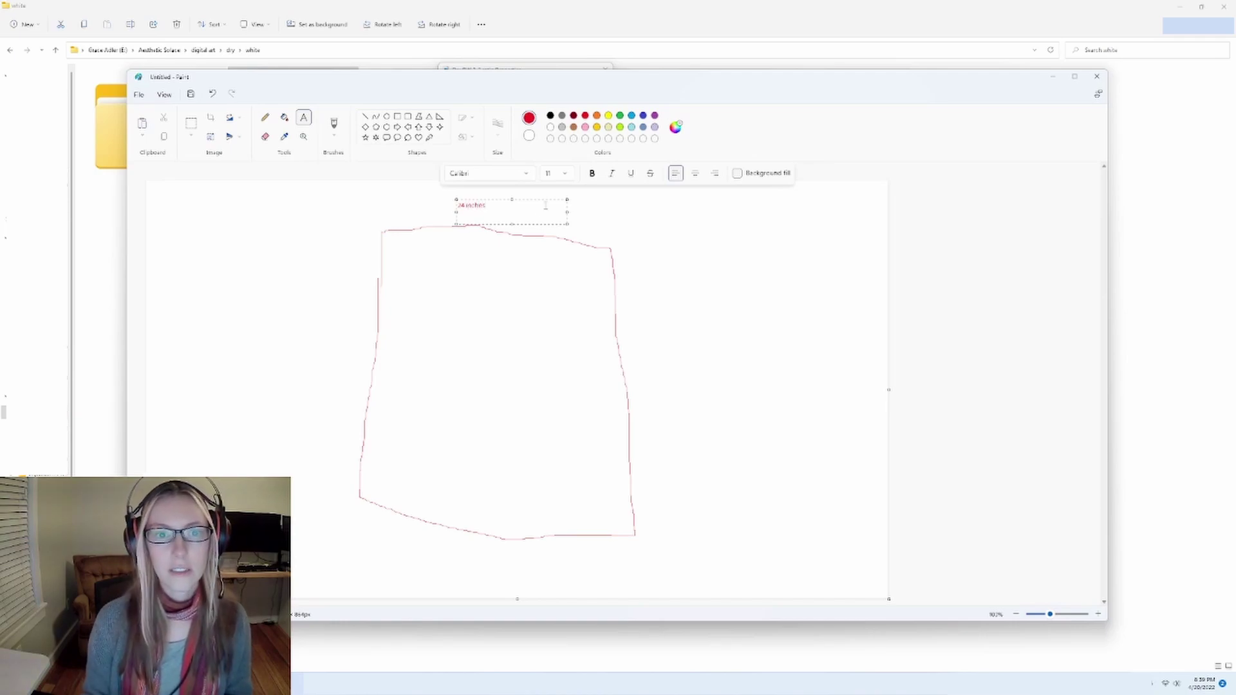
key(ctrl+a)
click(562, 175)
click(555, 375)
click(719, 251)
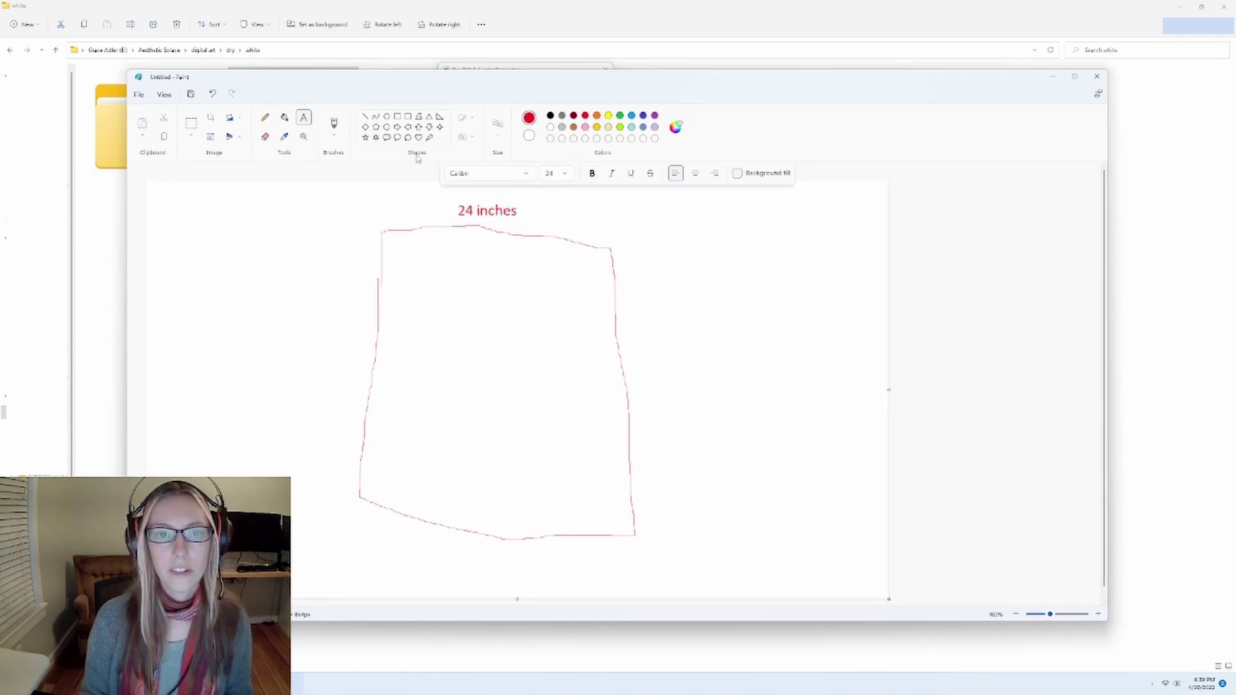
Step: Label the rectangle's right edge "36 inches" in the same red text
drag(648, 361, 815, 434)
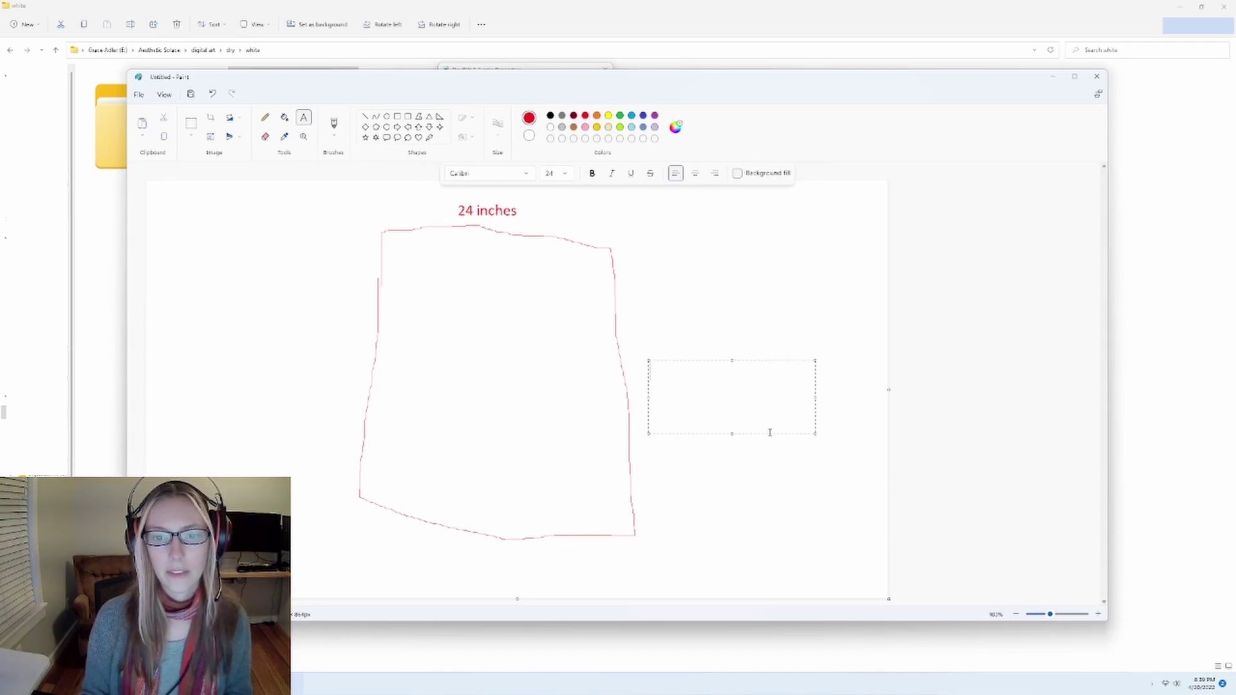
text(36 inches)
key(BackSpace)
key(BackSpace)
key(BackSpace)
text(hes)
click(825, 469)
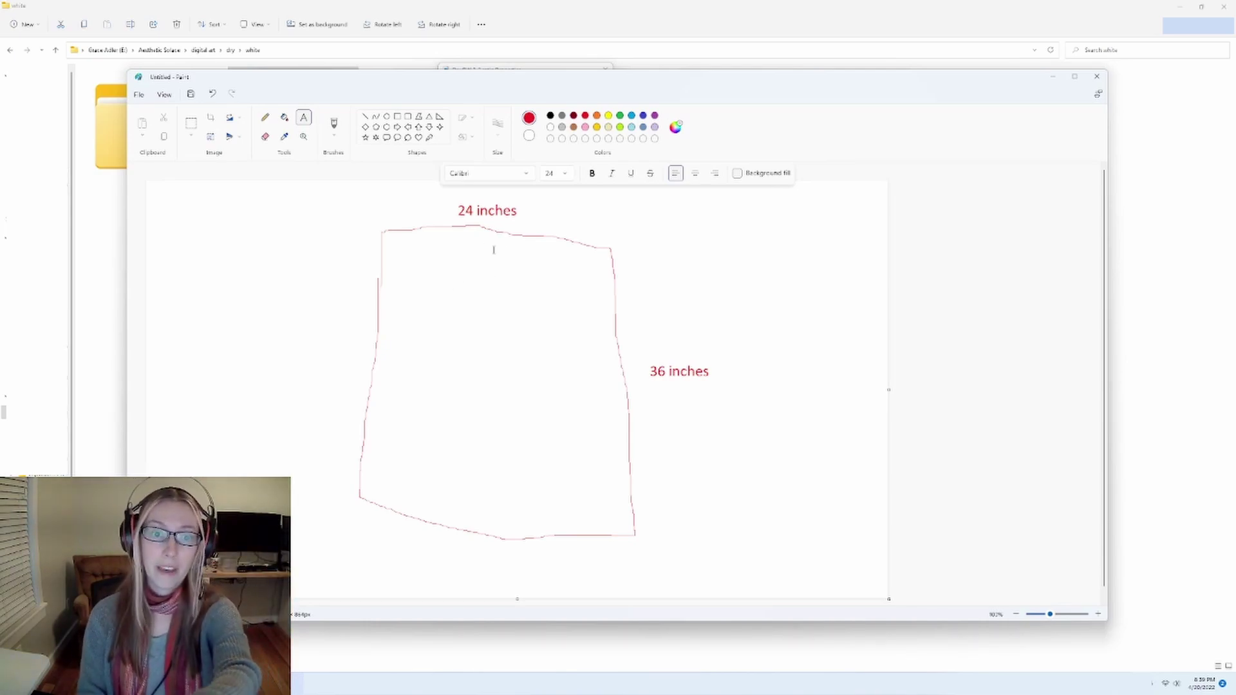
Step: Add the text "2 inches" in indigo beside the "24 inches" label
click(470, 220)
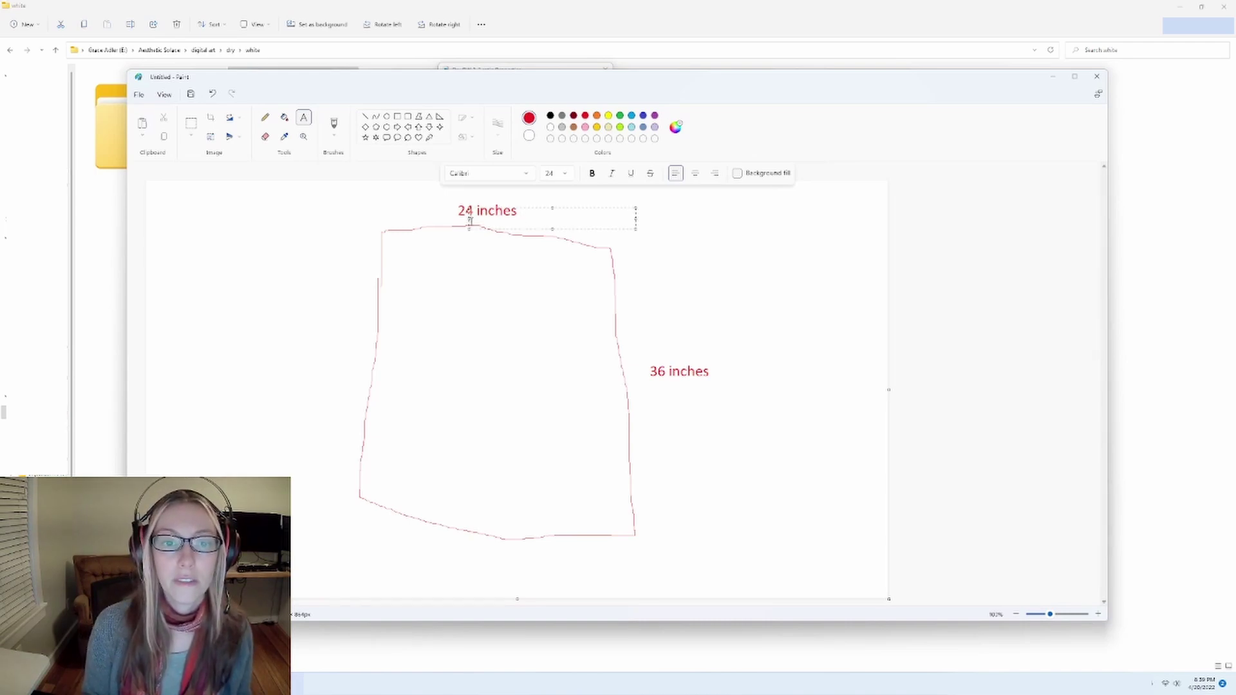
click(423, 234)
drag(599, 214, 702, 228)
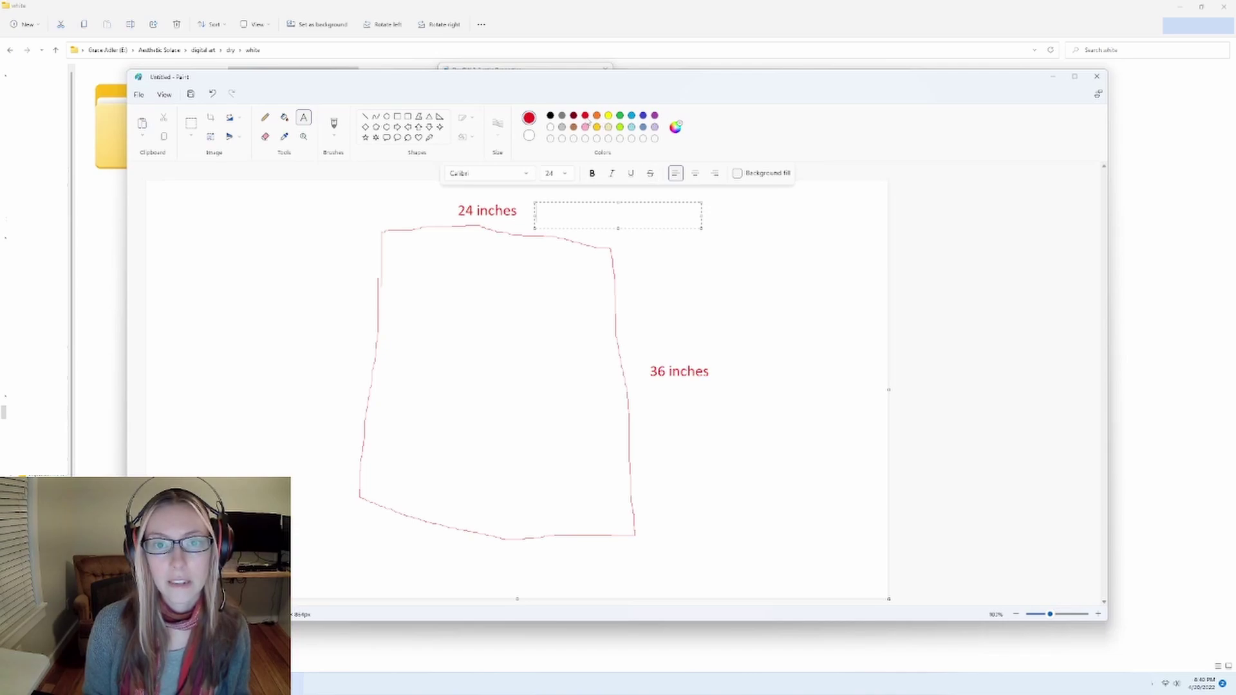
click(643, 116)
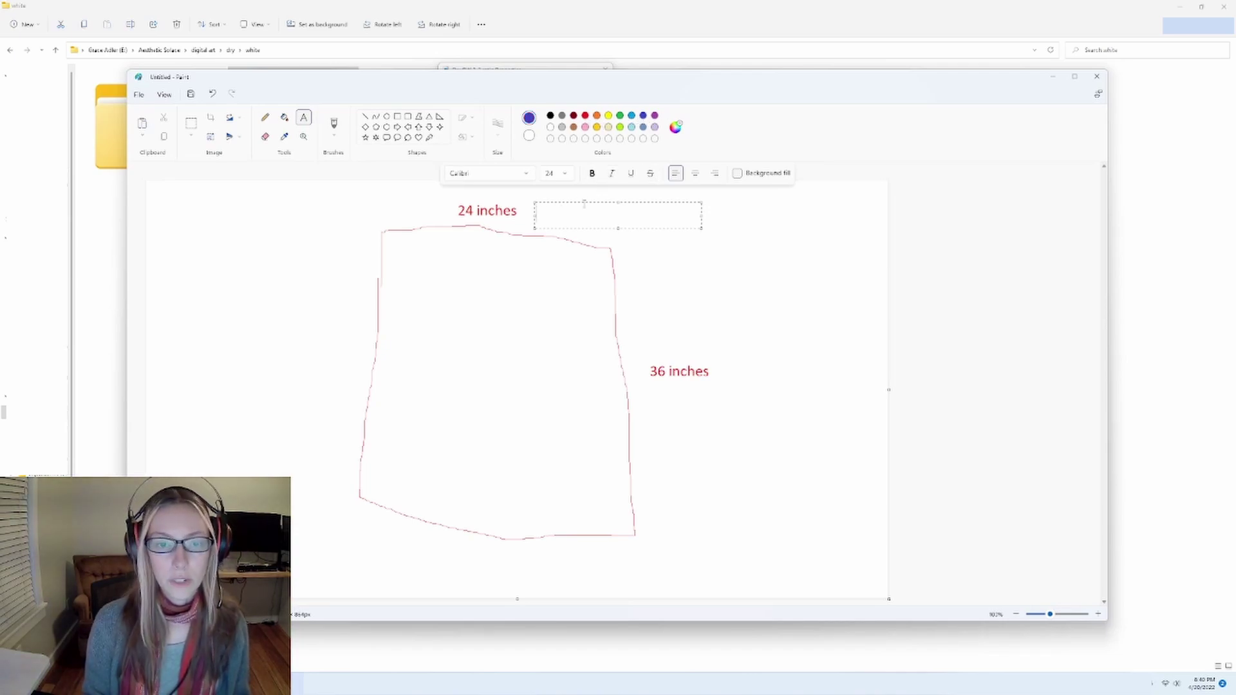
text(2)
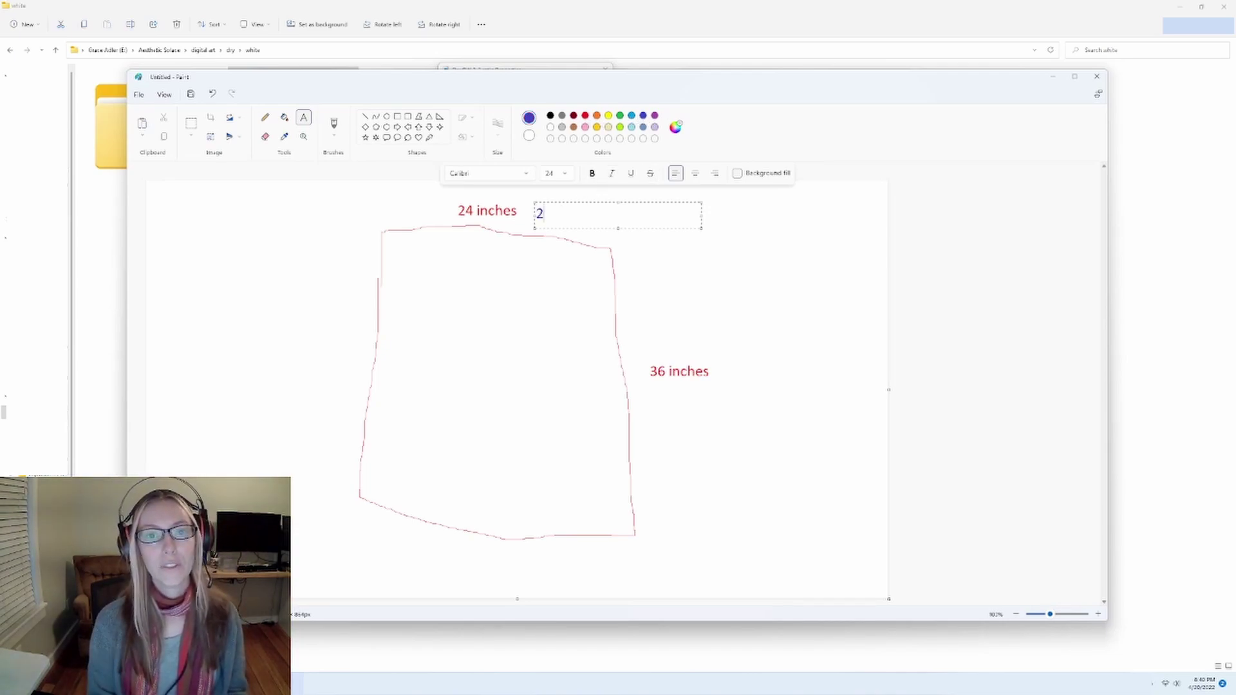
text( inches)
click(706, 476)
Step: Add the text "3 inches" in indigo beside the "36 inches" label
drag(720, 357, 887, 412)
text(3 inches)
click(788, 458)
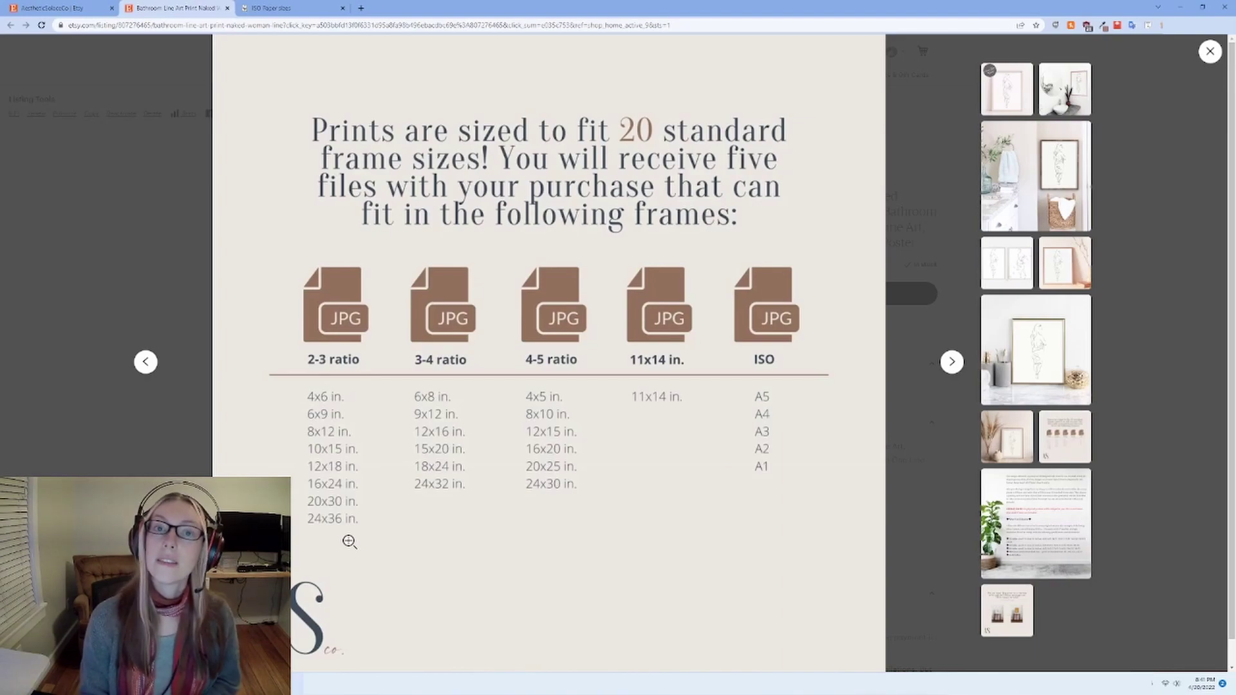
Step: Open the detailed properties of the "Dry BW 3-4 ratio" image and check its pixel dimensions and horizontal resolution
click(343, 549)
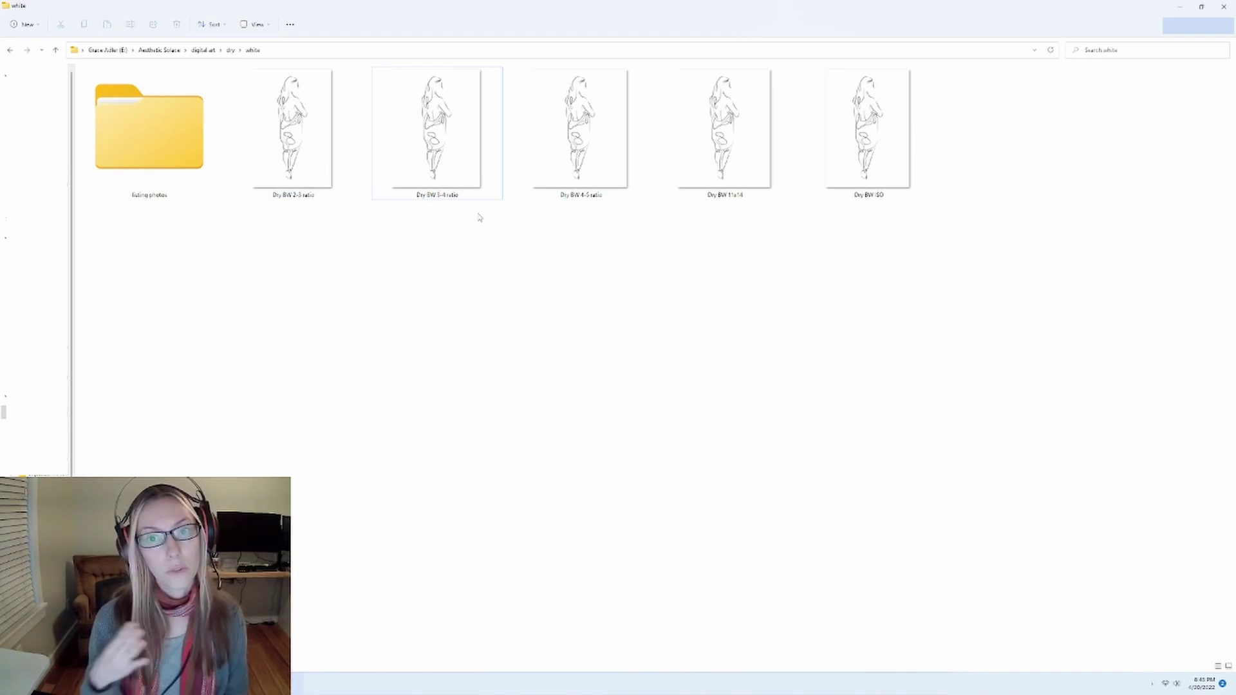
click(480, 160)
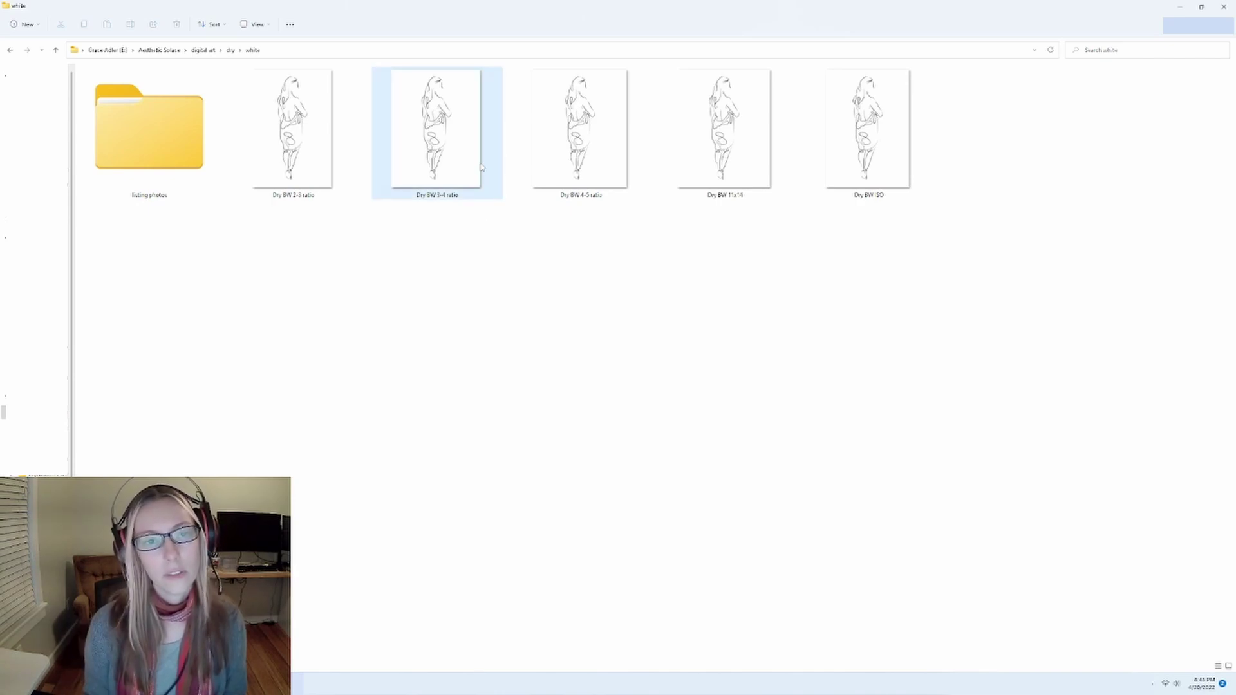
right_click(474, 157)
click(492, 294)
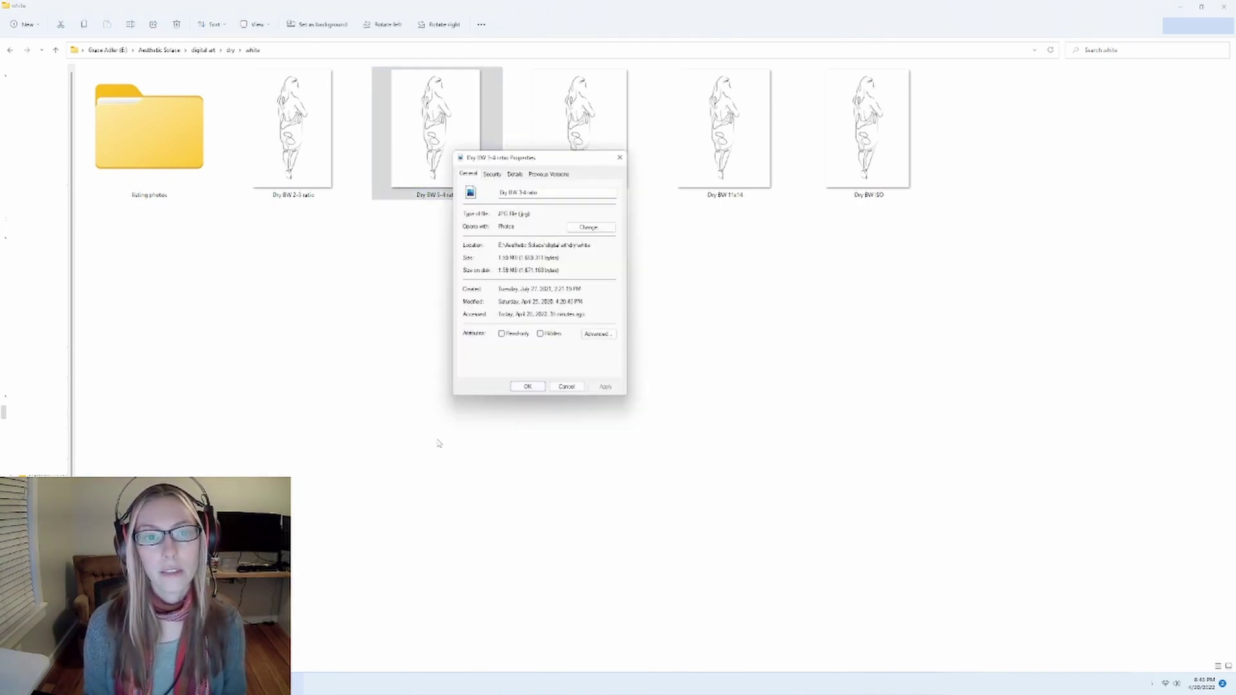
click(515, 173)
scroll(510, 276, down, 5)
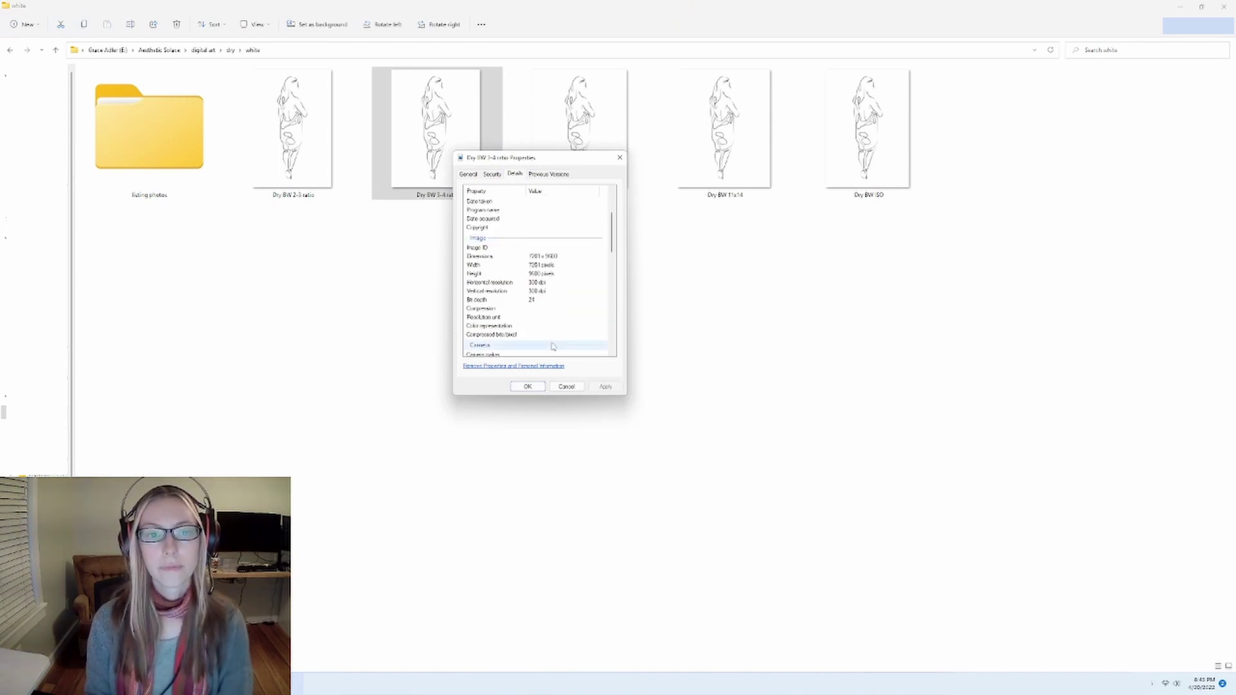
click(546, 257)
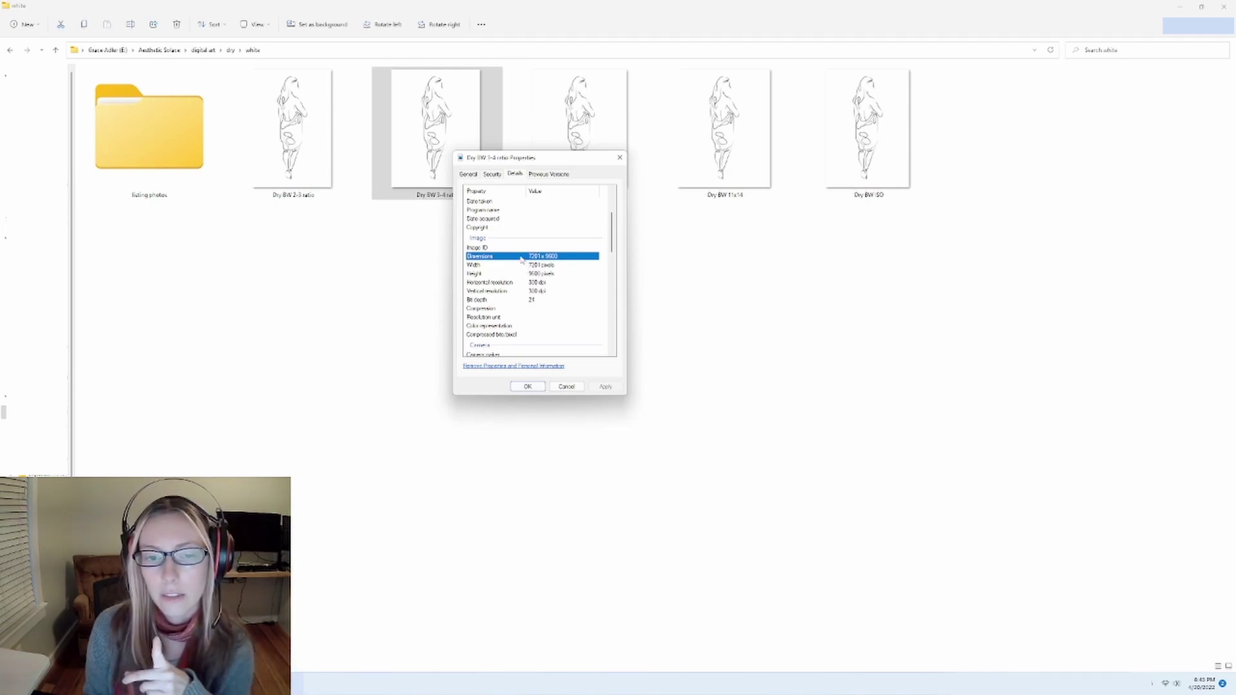
click(538, 283)
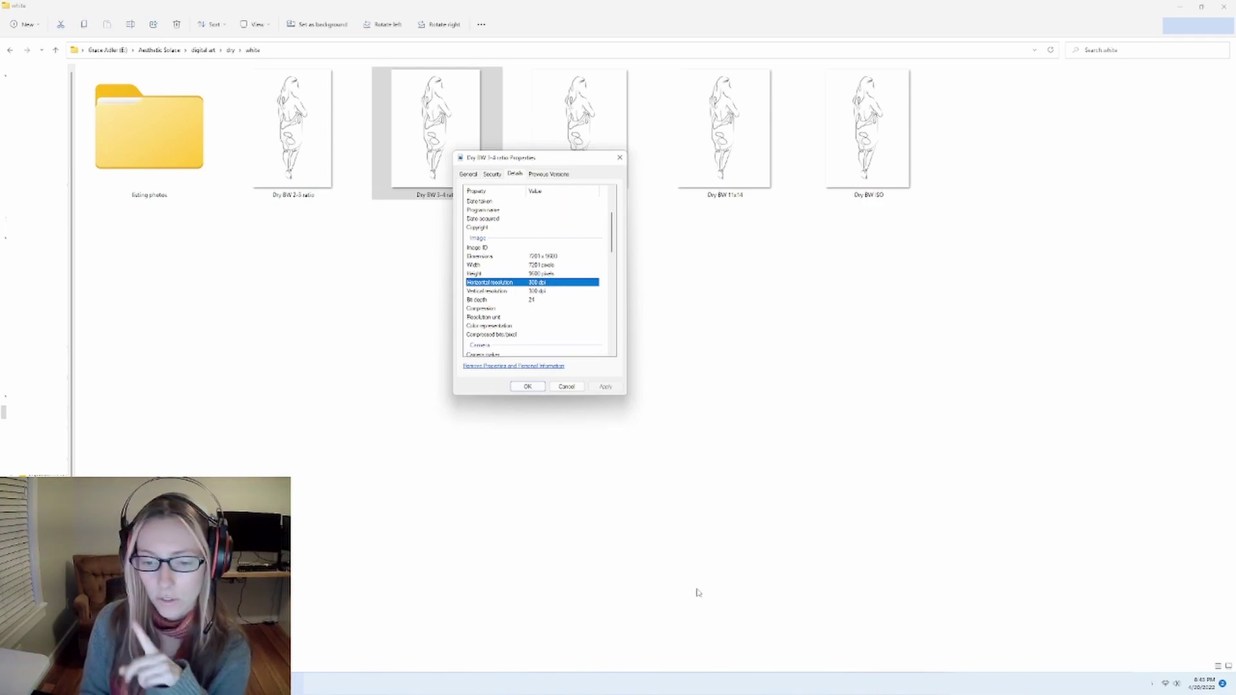
Step: Open the calculator and work out the 3-4 ratio print's width in inches by dividing 7200 by 300
click(685, 683)
click(681, 323)
click(719, 374)
double_click(719, 400)
click(800, 303)
click(751, 384)
double_click(723, 404)
click(786, 394)
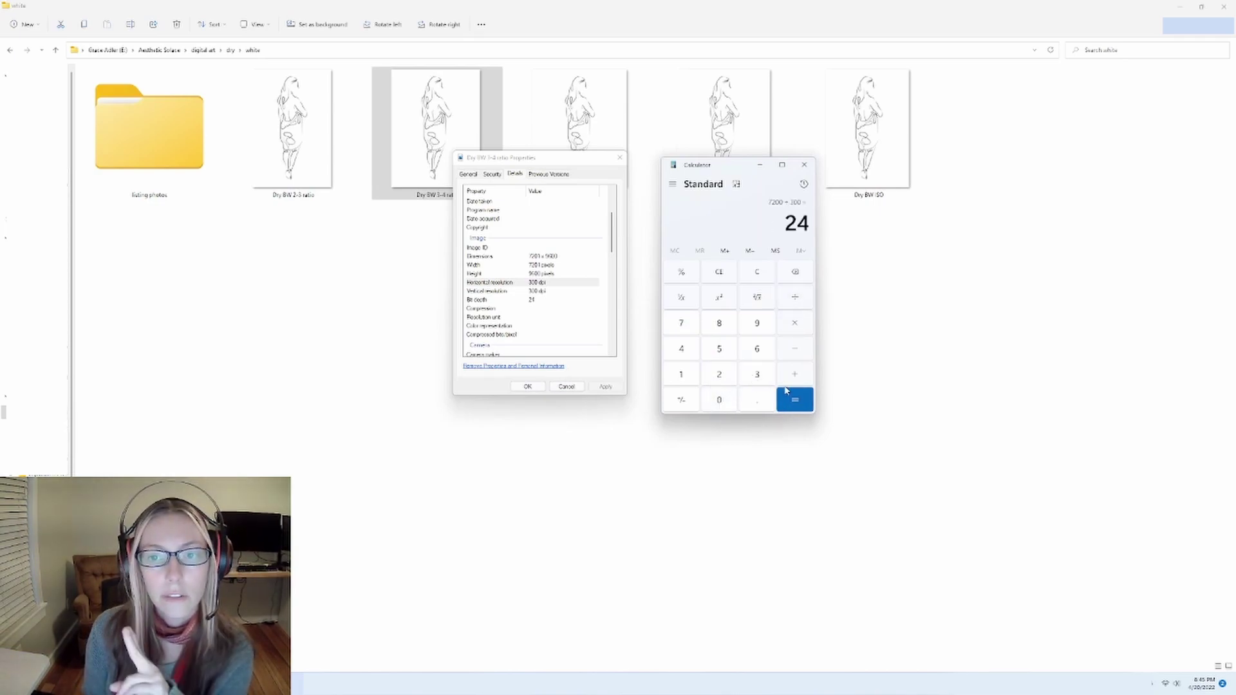
Step: Clear the calculator and work out the 3-4 ratio print's height in inches by dividing 9600 by 300
click(753, 271)
click(760, 323)
click(757, 349)
double_click(721, 402)
click(793, 300)
click(761, 381)
double_click(722, 402)
click(786, 402)
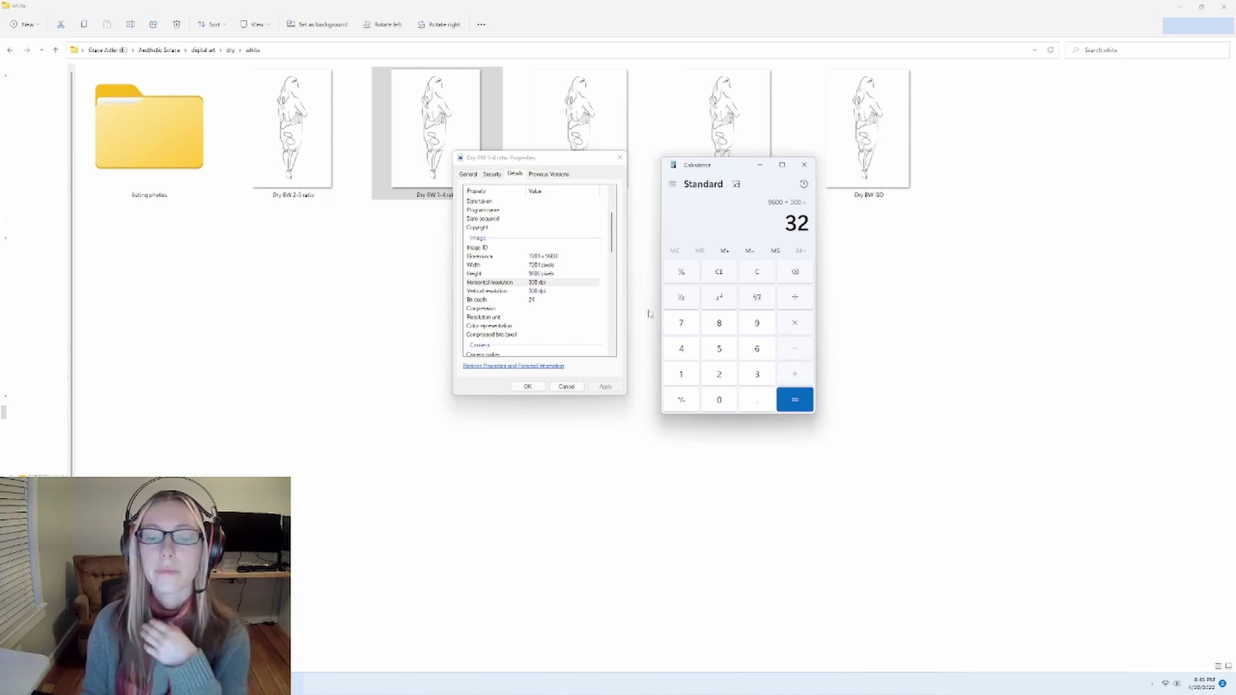
Step: Switch to the Etsy listing in the browser and review its frame-size chart
click(648, 668)
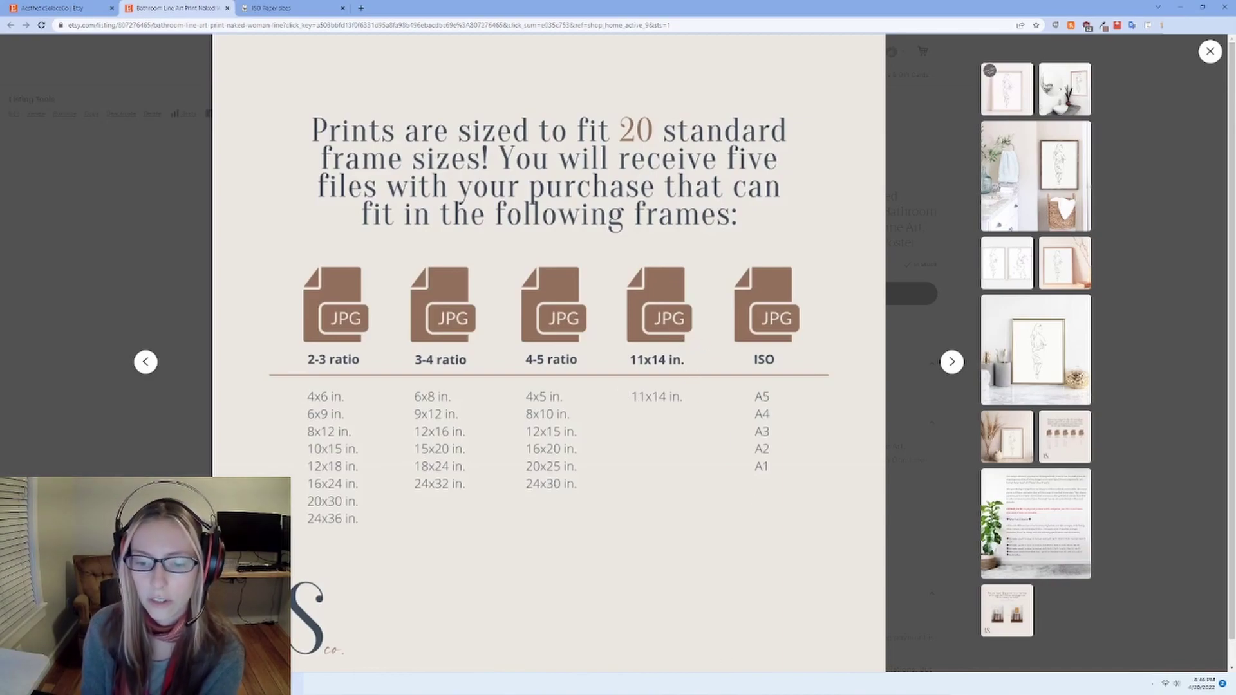
mouse_move(693, 685)
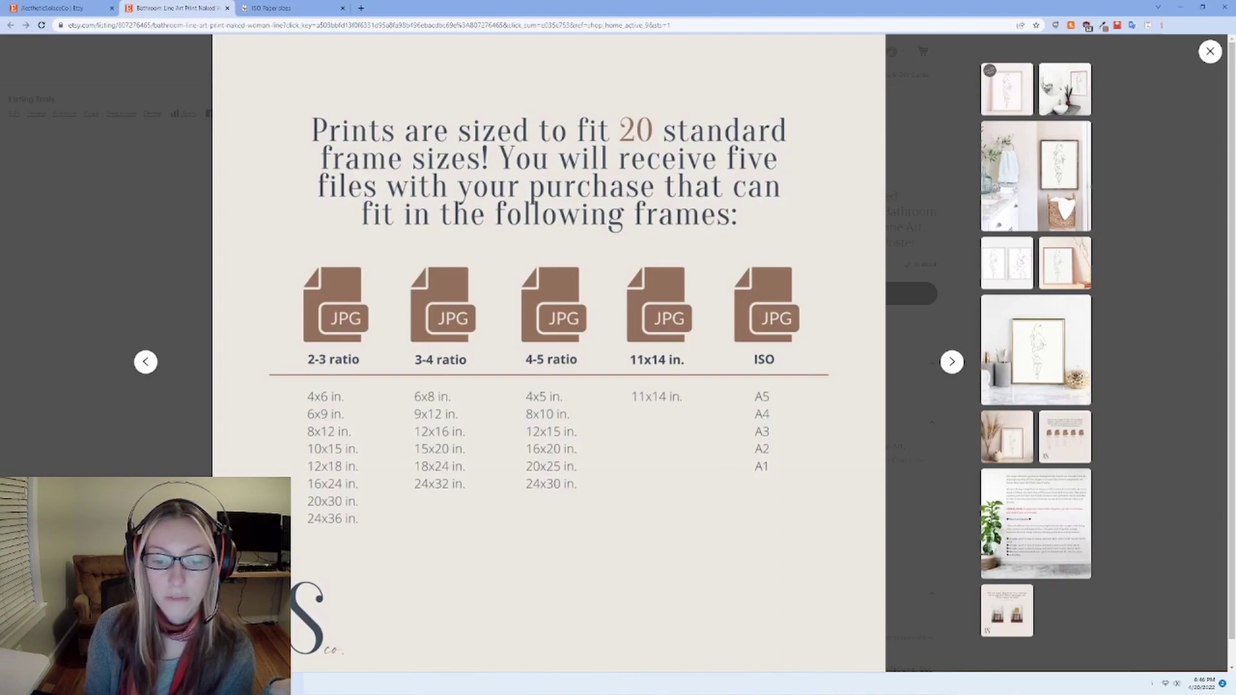
mouse_move(585, 685)
Step: Switch to File Explorer and examine the pixel dimensions and resolution in the detailed properties of "Dry BW 11x14"
click(581, 655)
key(Right)
key(Right)
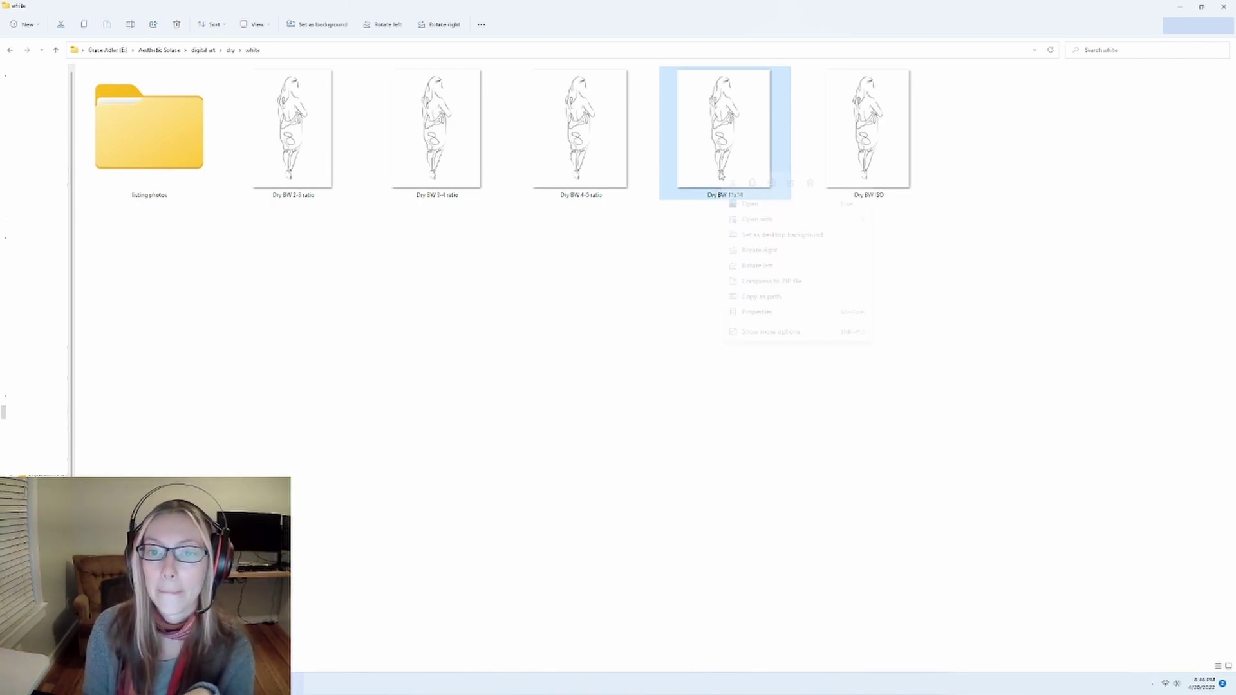
right_click(725, 180)
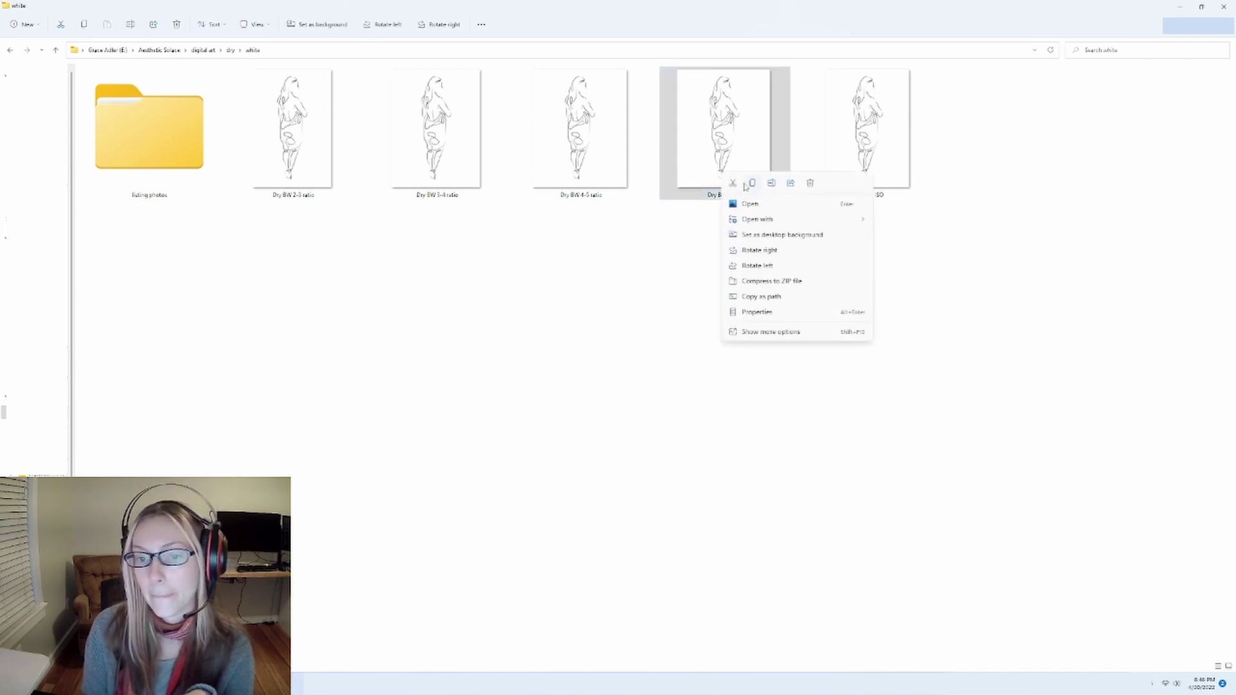
click(757, 314)
drag(841, 183, 475, 168)
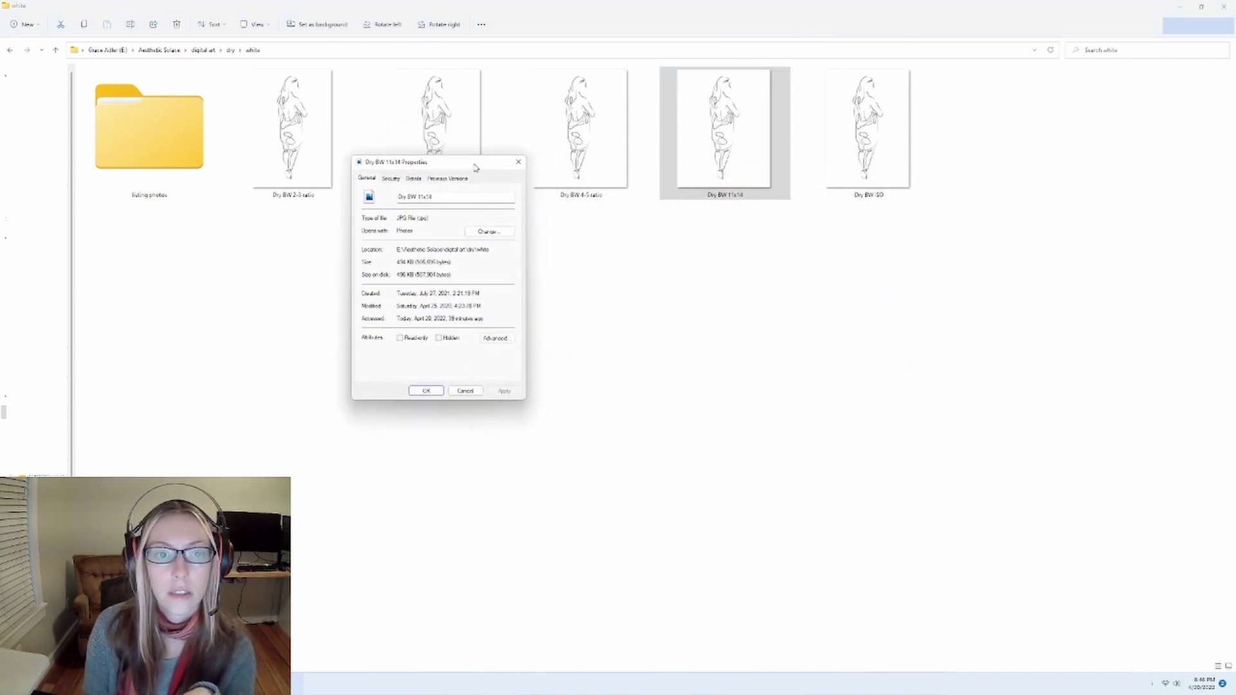
click(414, 179)
scroll(431, 286, down, 5)
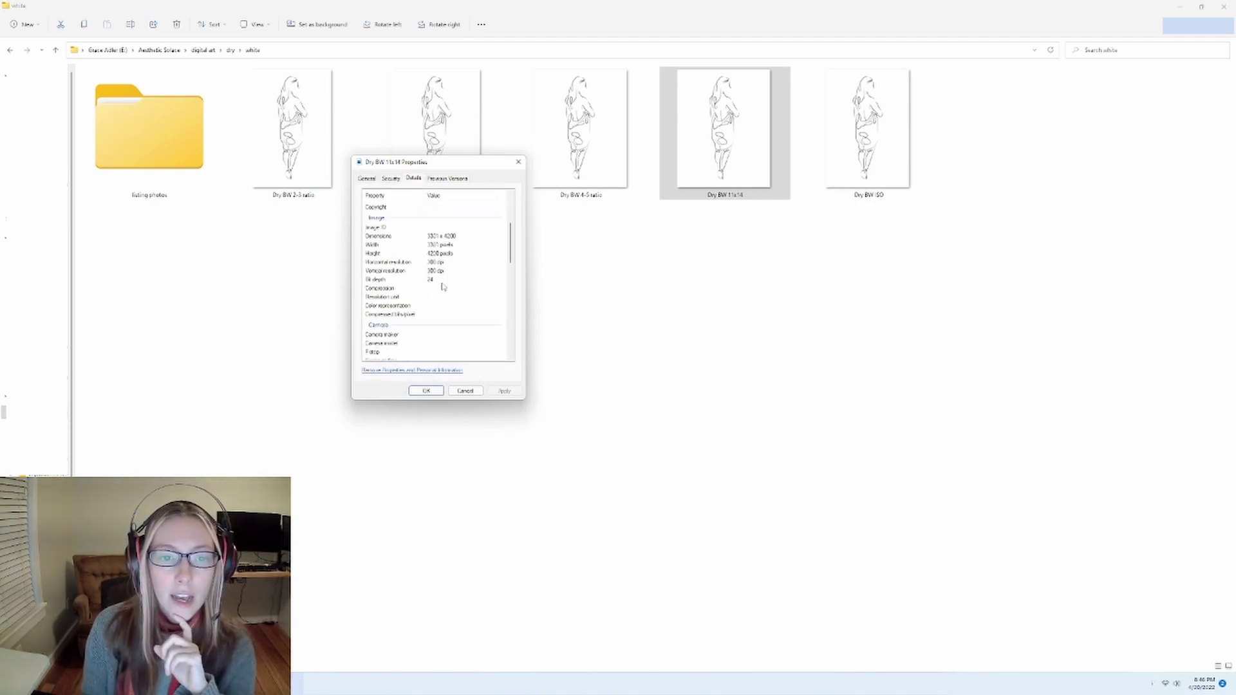
scroll(443, 286, up, 1)
Step: Bring up the calculator, clear it and work out the 11x14 print's width in inches by dividing 3300 by 300
click(734, 634)
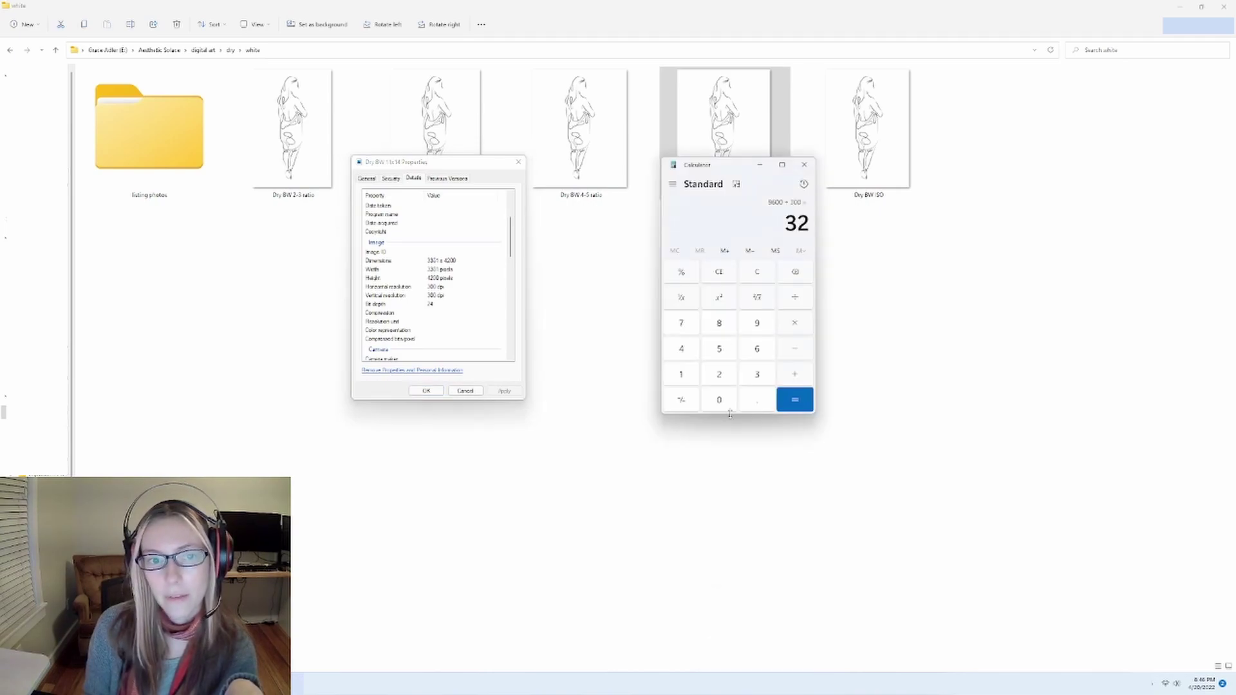
click(757, 272)
double_click(757, 374)
double_click(719, 402)
click(804, 300)
click(746, 380)
double_click(732, 401)
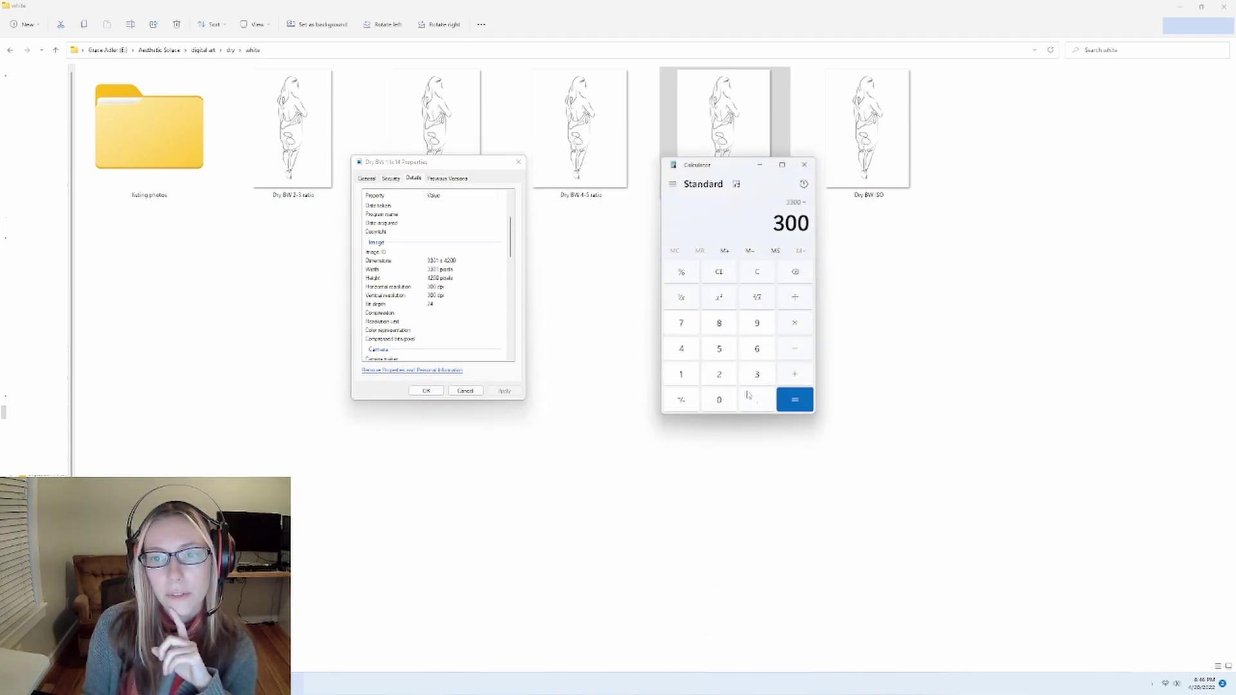
click(793, 401)
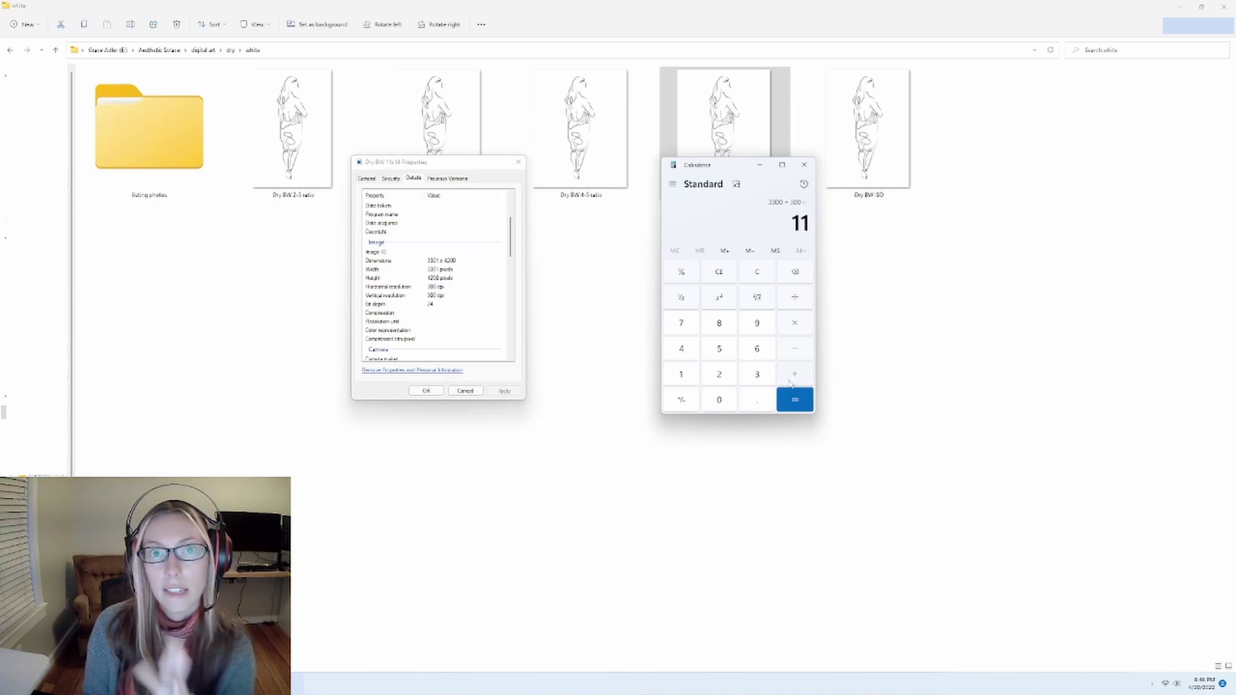
Step: Clear the calculator and work out the 11x14 print's height in inches by dividing 4200 by 300
click(758, 272)
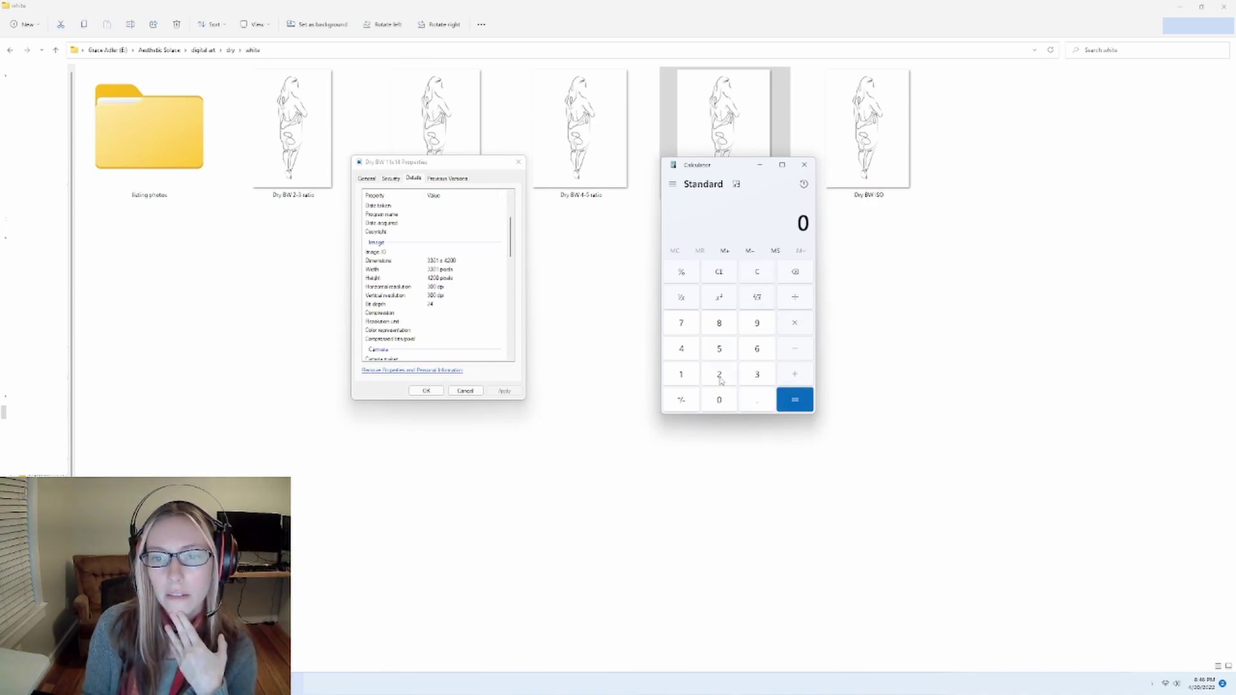
click(681, 348)
click(719, 374)
double_click(718, 400)
click(795, 297)
click(757, 374)
double_click(719, 399)
click(806, 401)
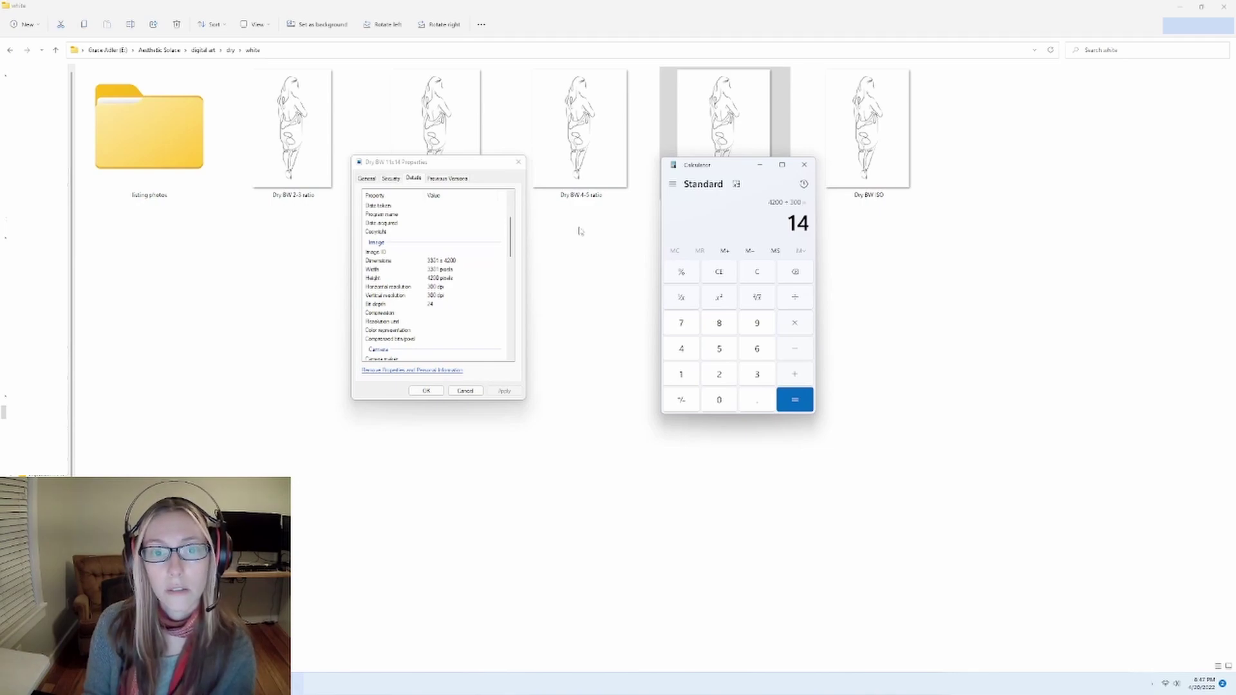
Step: Highlight the 11x14 image's horizontal resolution, and close its properties window and the calculator
click(449, 288)
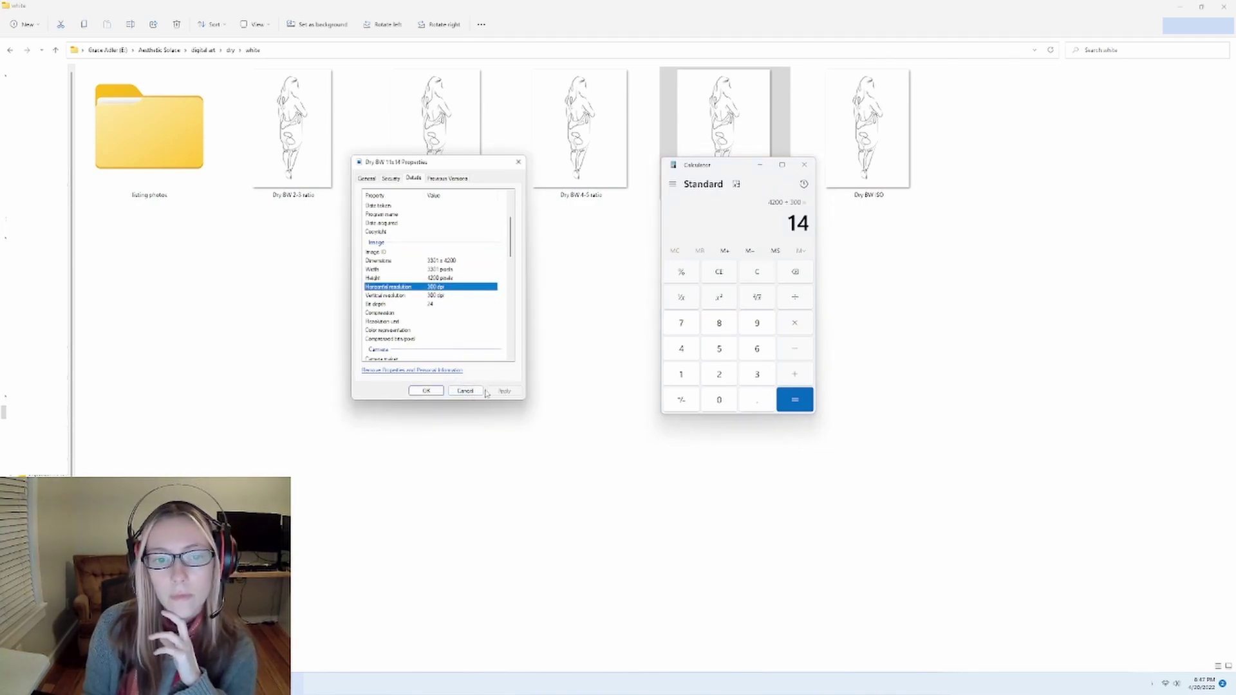
click(464, 391)
click(804, 165)
Step: Open the detailed properties of the "Dry BW ISO" image and check its pixel dimensions and resolution
click(894, 166)
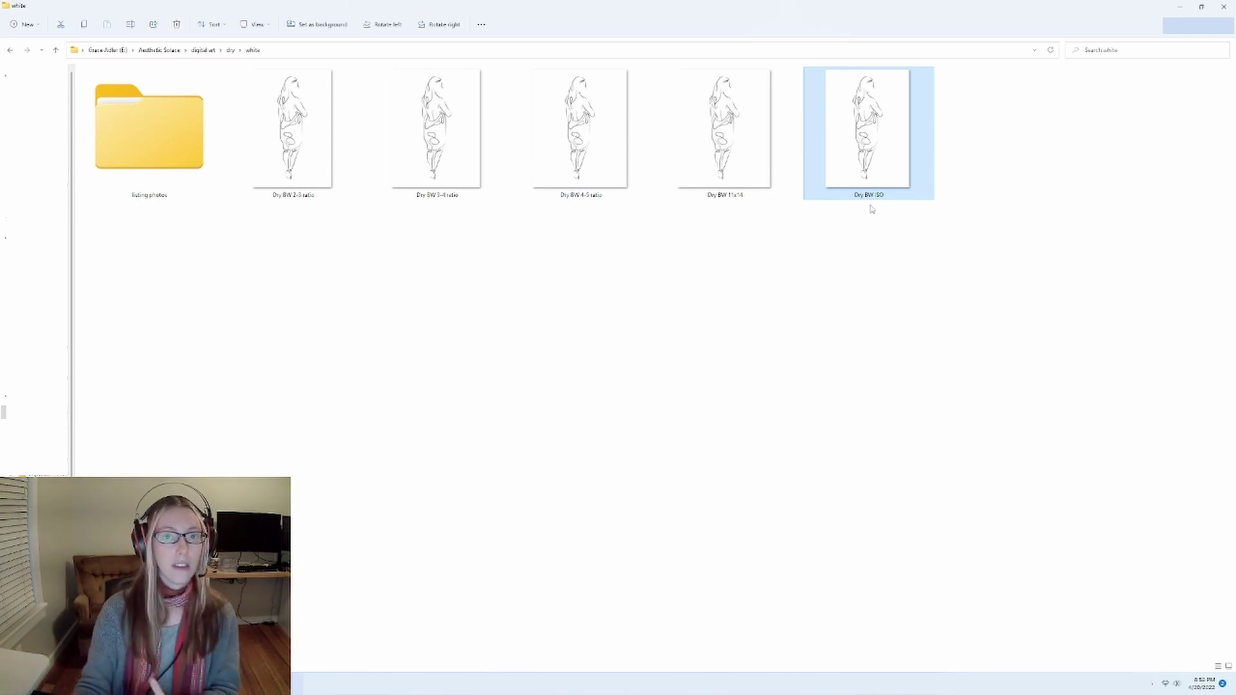
right_click(850, 186)
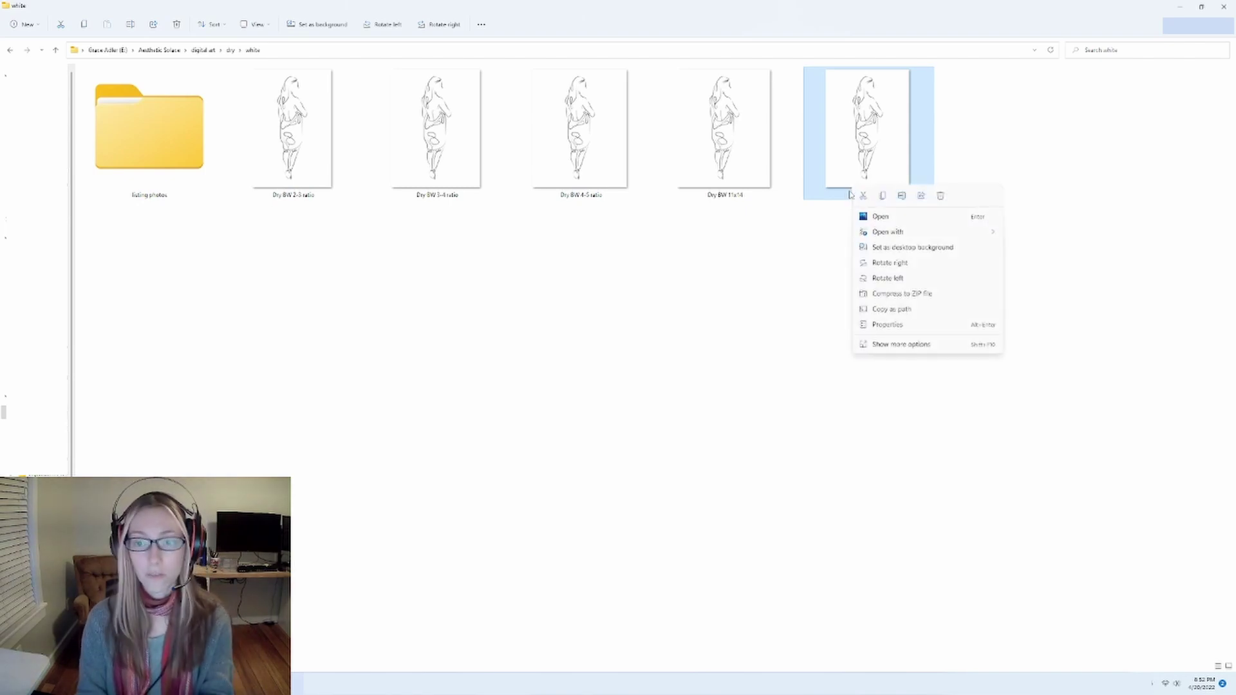
click(888, 325)
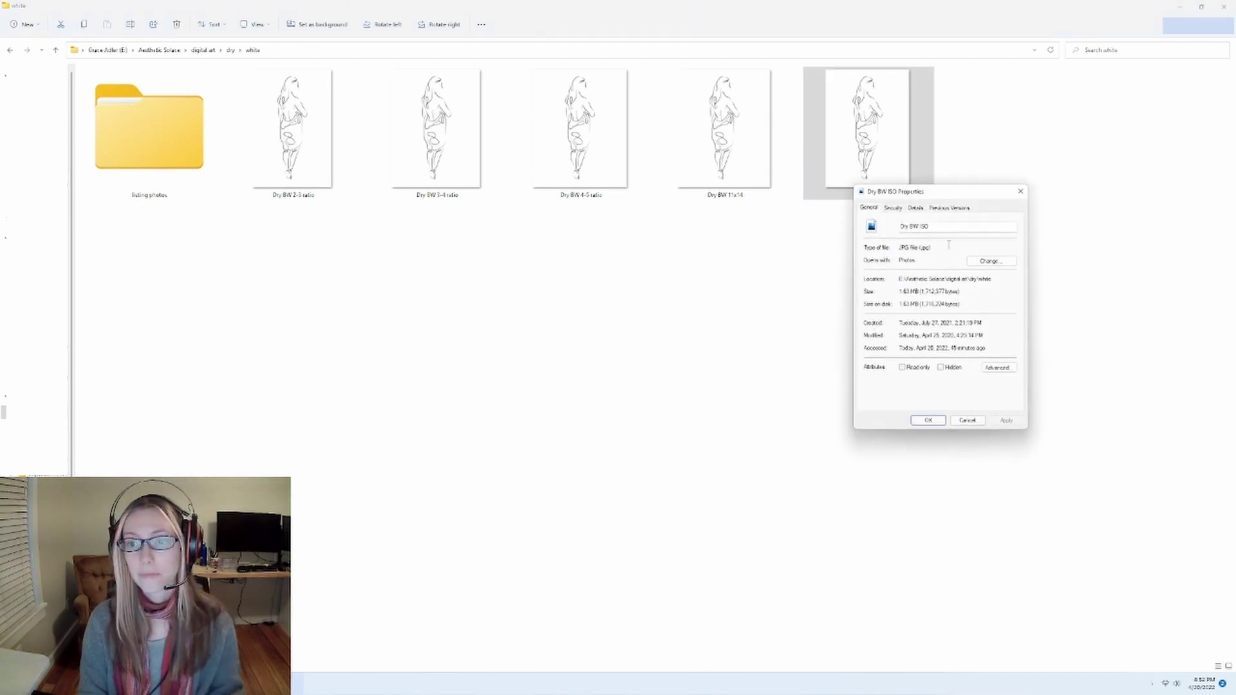
click(916, 207)
scroll(965, 303, down, 5)
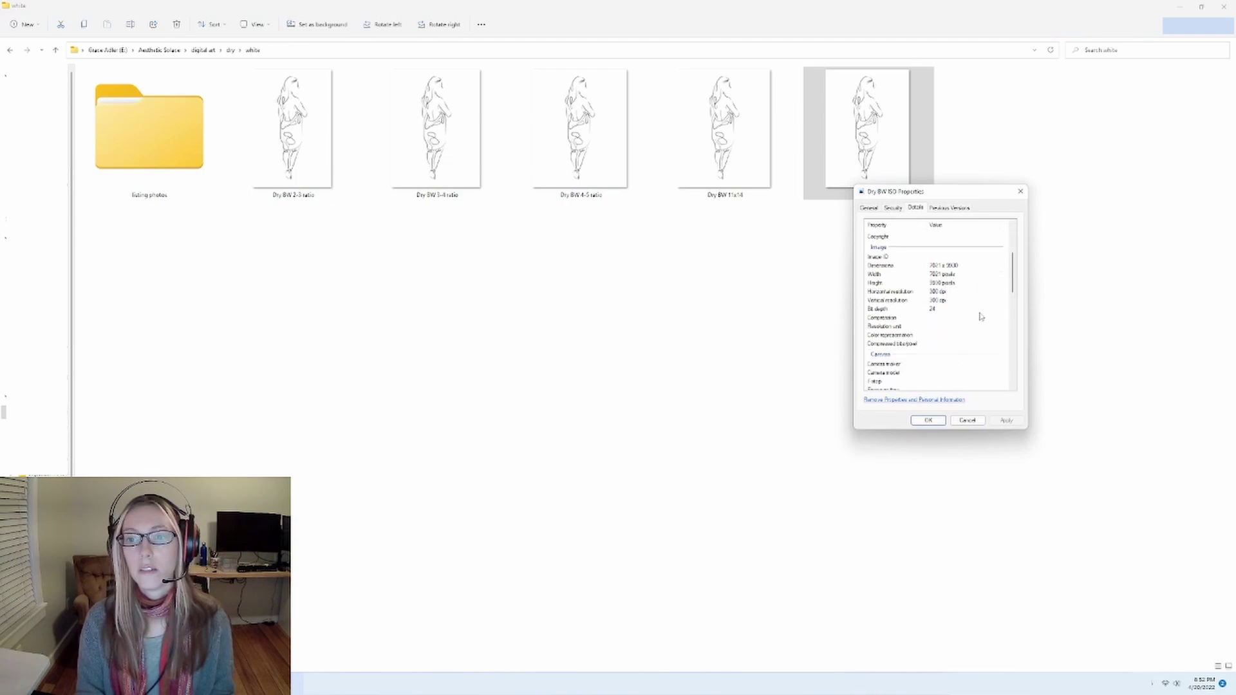
Step: Highlight the ISO image's dimensions in its properties, and switch to the Etsy listing's frame size chart
click(963, 266)
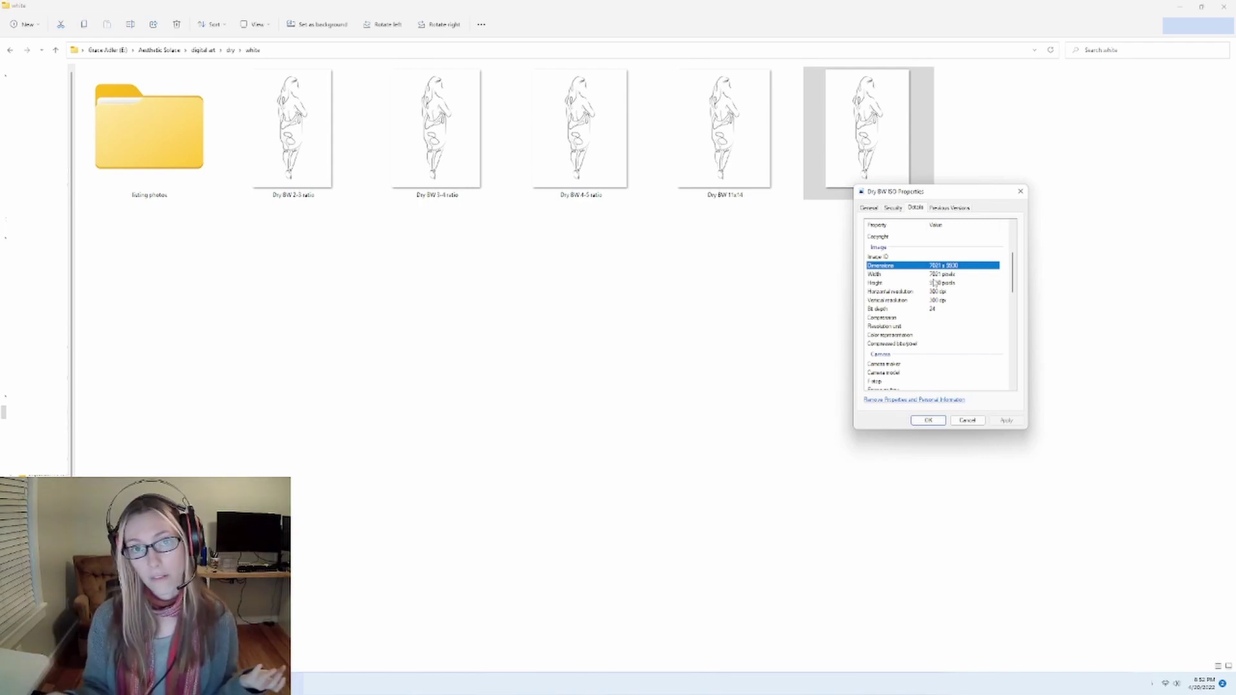
key(alt+Tab)
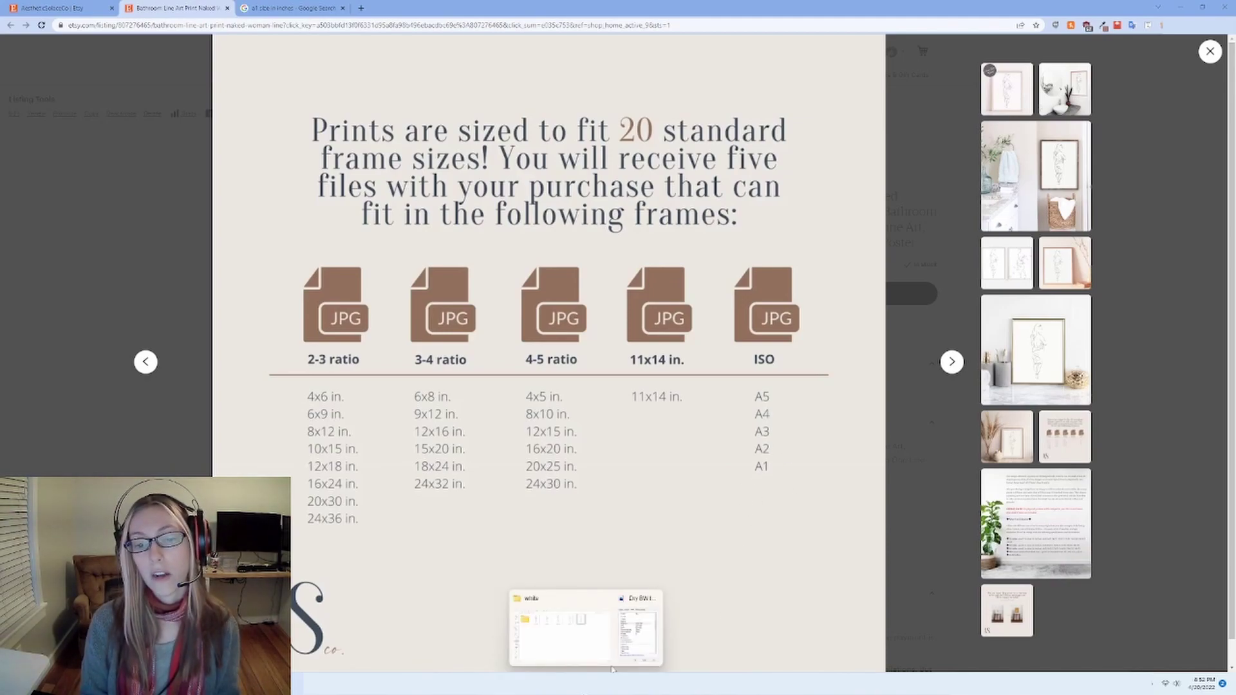
click(604, 640)
click(586, 683)
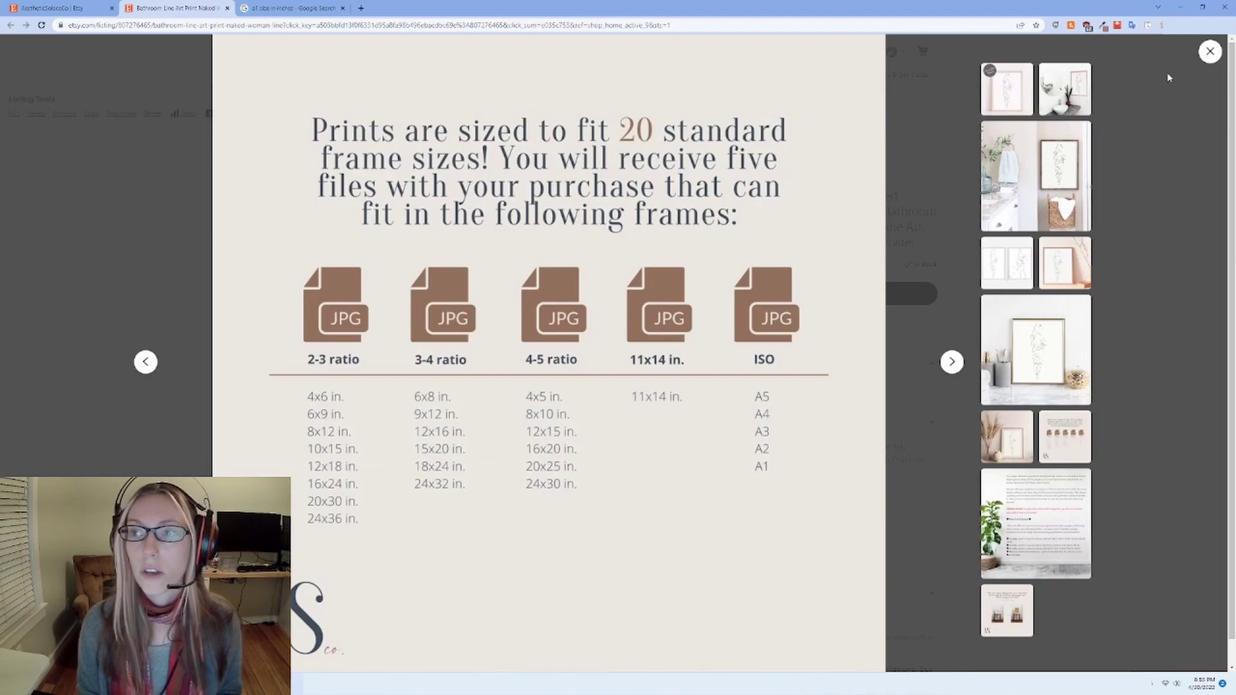
Step: Close the enlarged size chart and expand the listing's full description to the section on included ratios and sizes
click(1209, 51)
scroll(991, 356, down, 2)
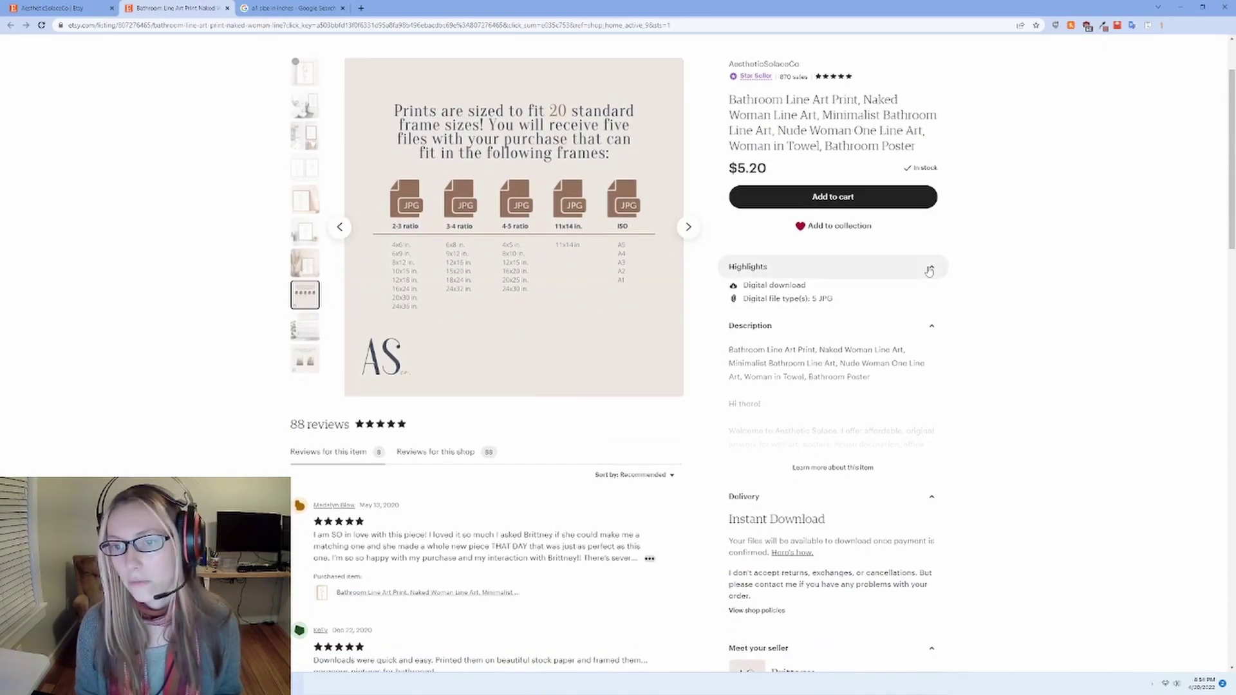
scroll(906, 329, up, 2)
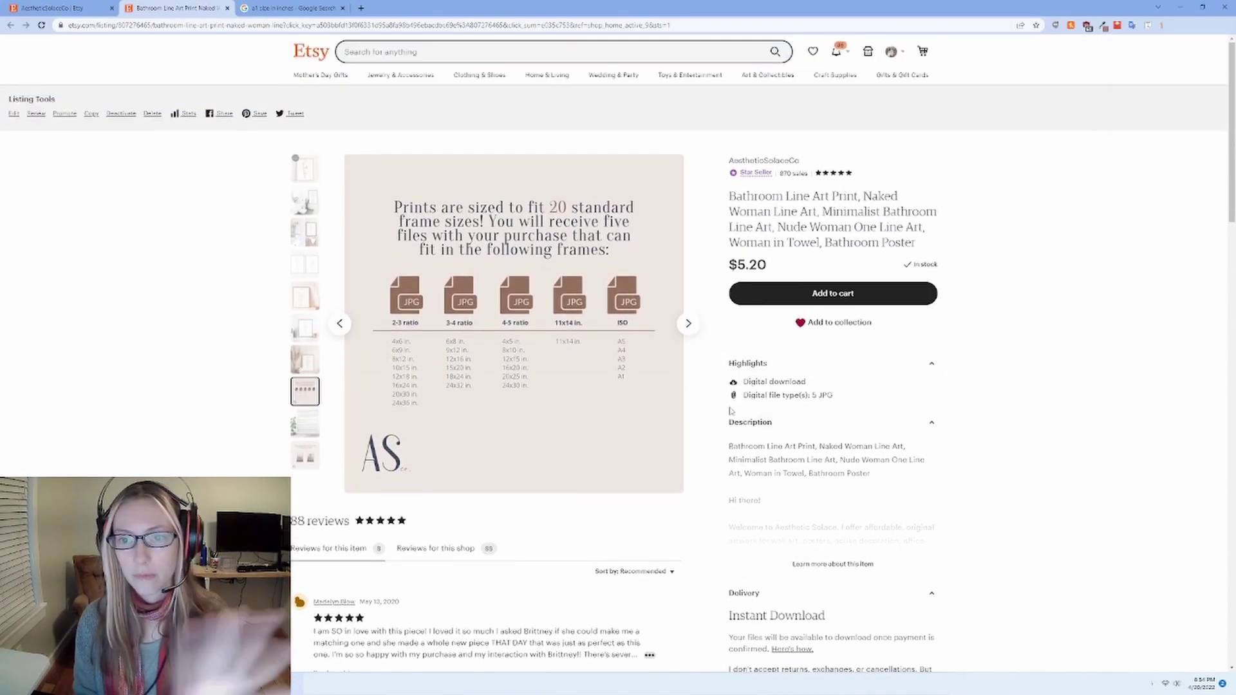
scroll(791, 347, down, 3)
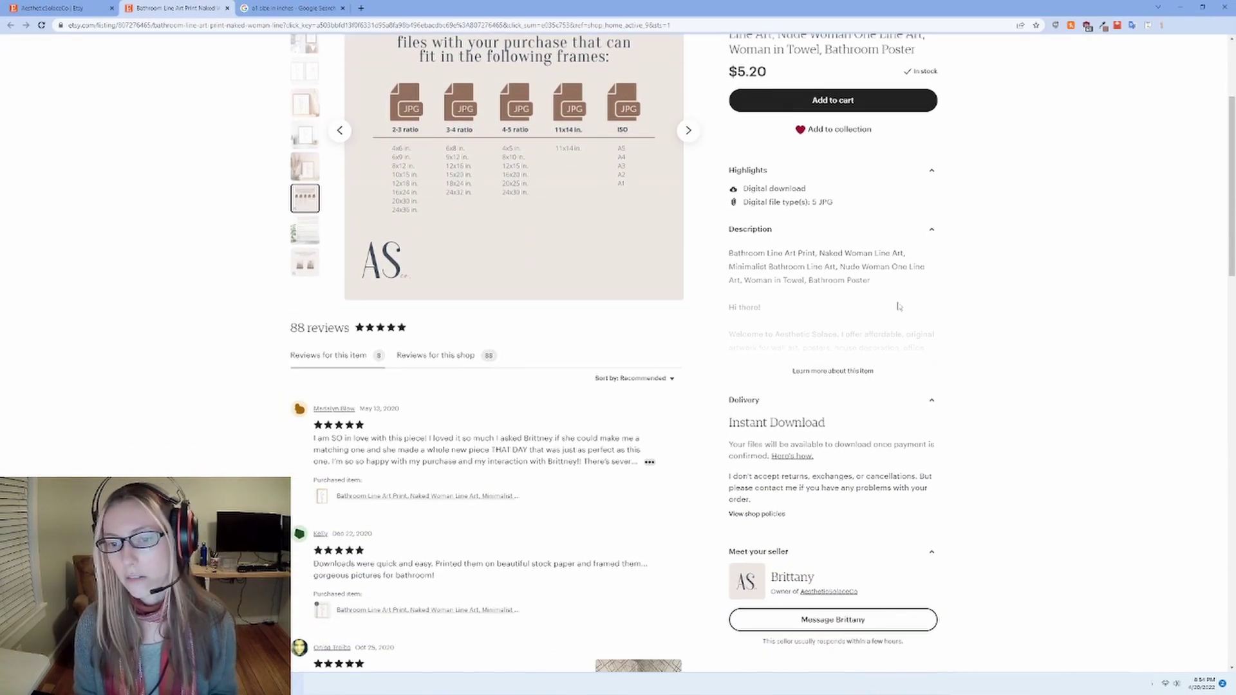
click(945, 229)
click(947, 227)
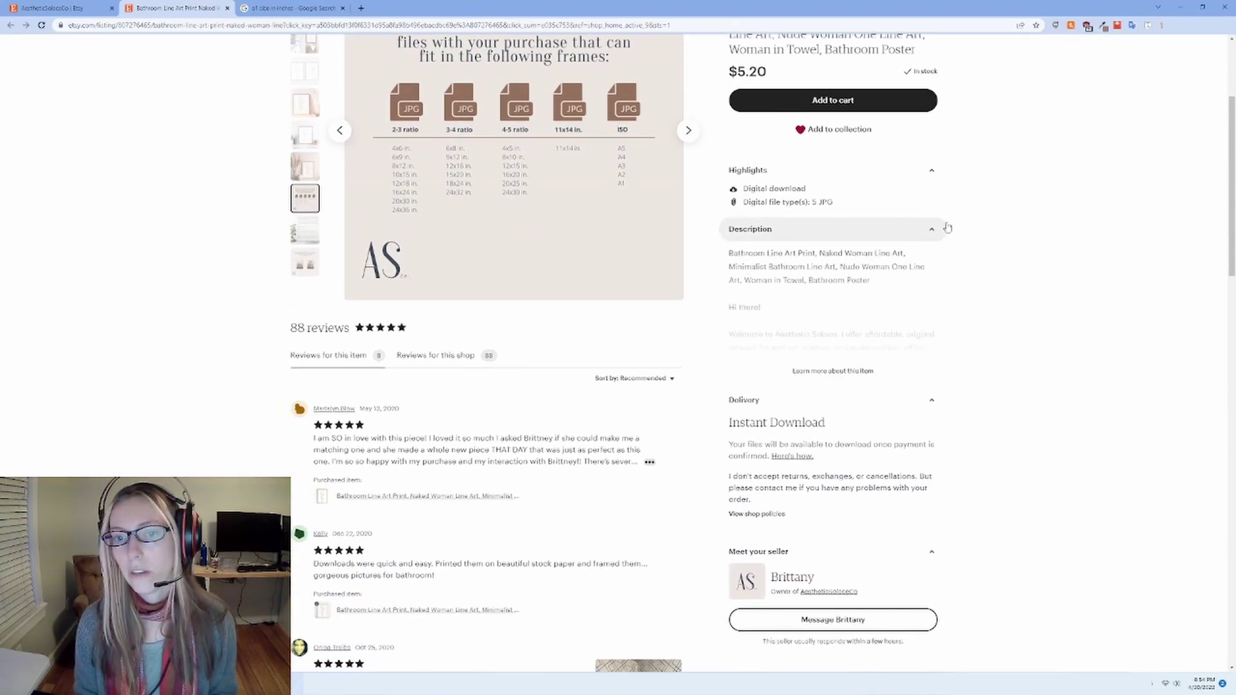
click(856, 370)
scroll(855, 257, down, 6)
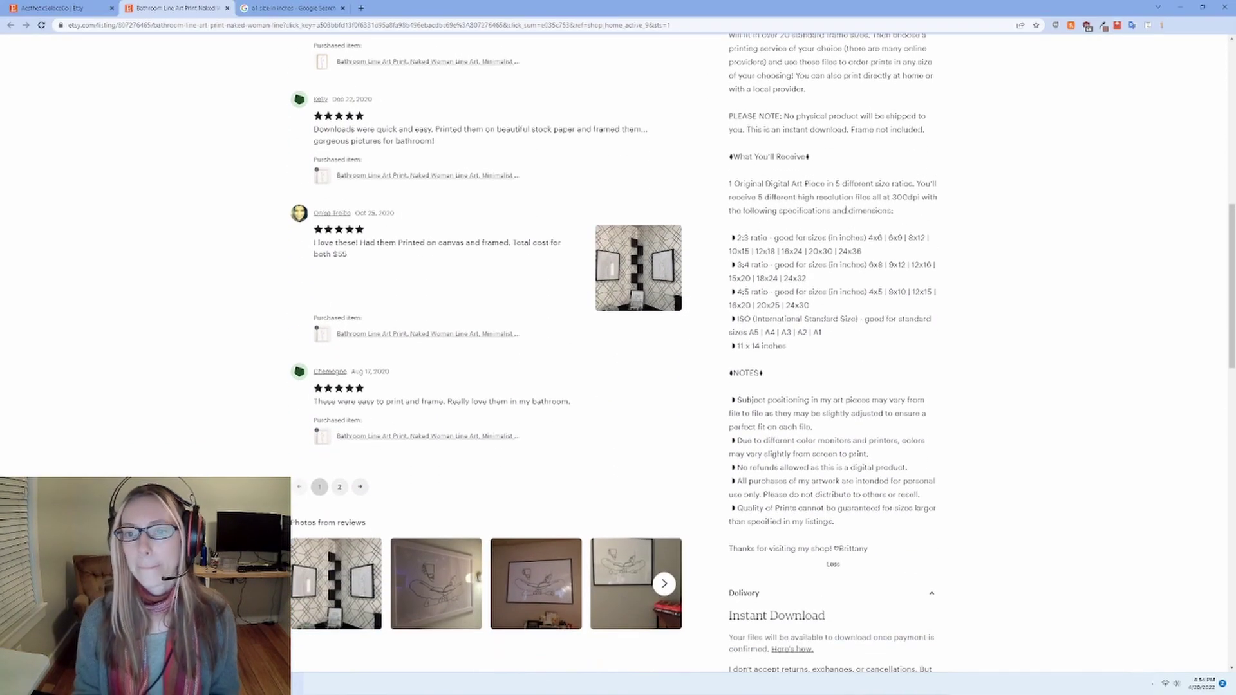
Step: Highlight the description's list of ratios and sizes and the start of the "1 Original Digital Art Piece" line
drag(790, 350, 730, 237)
click(874, 340)
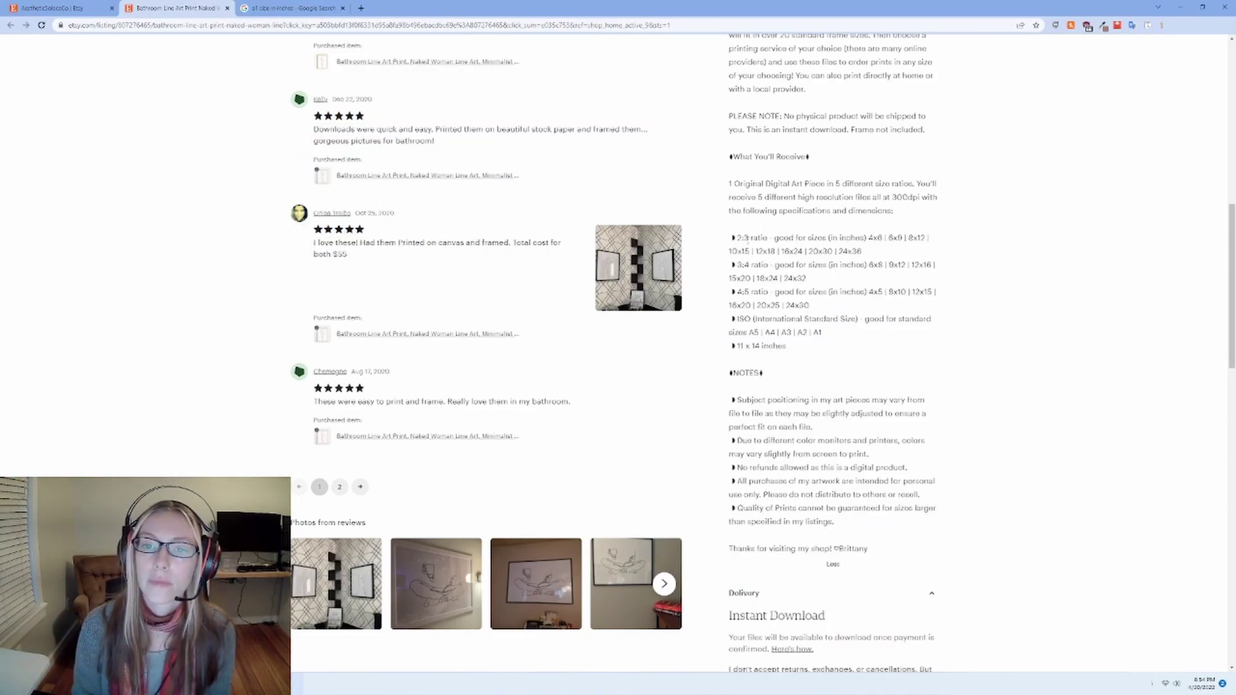
drag(728, 186, 751, 184)
click(767, 197)
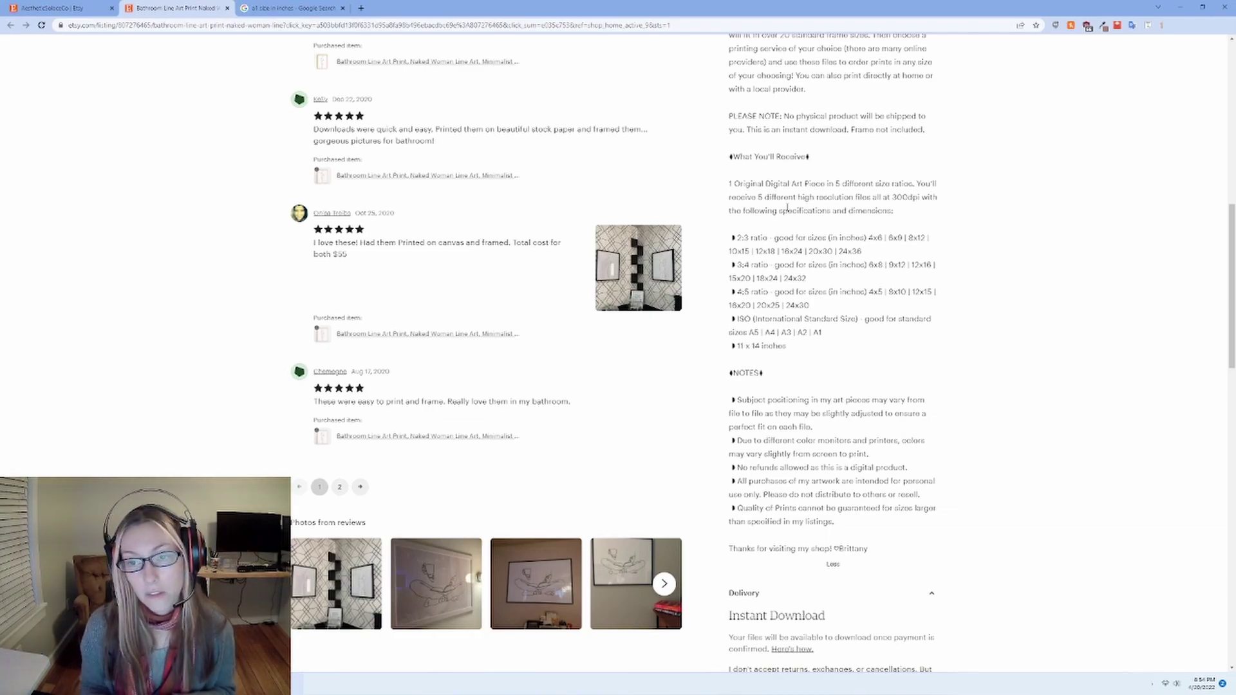
Step: Highlight the 2:3 to 4:5 ratio entries and the 2:3 sizes from 12x18 to 24x36 in the description
drag(768, 237, 747, 292)
click(747, 291)
triple_click(875, 238)
click(870, 257)
drag(870, 256, 755, 251)
click(754, 244)
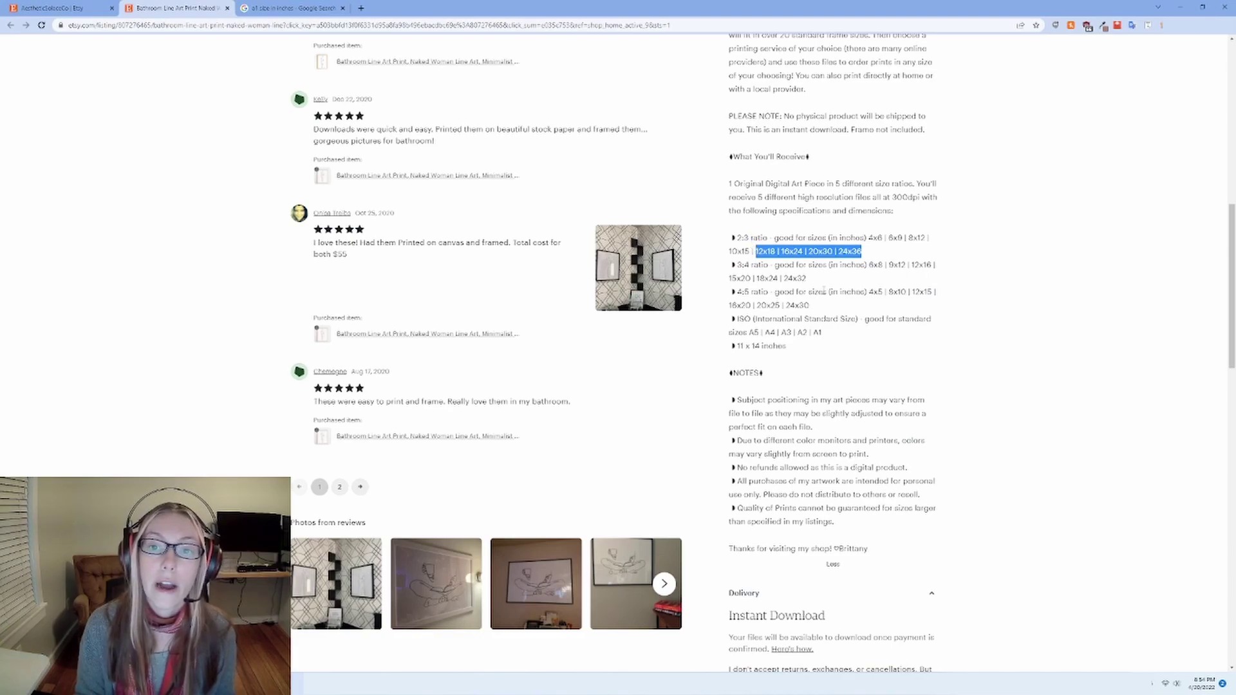
Step: Highlight the 12x15 size under the 4:5 ratio and the "2:3 ratio" label to compare them
click(989, 341)
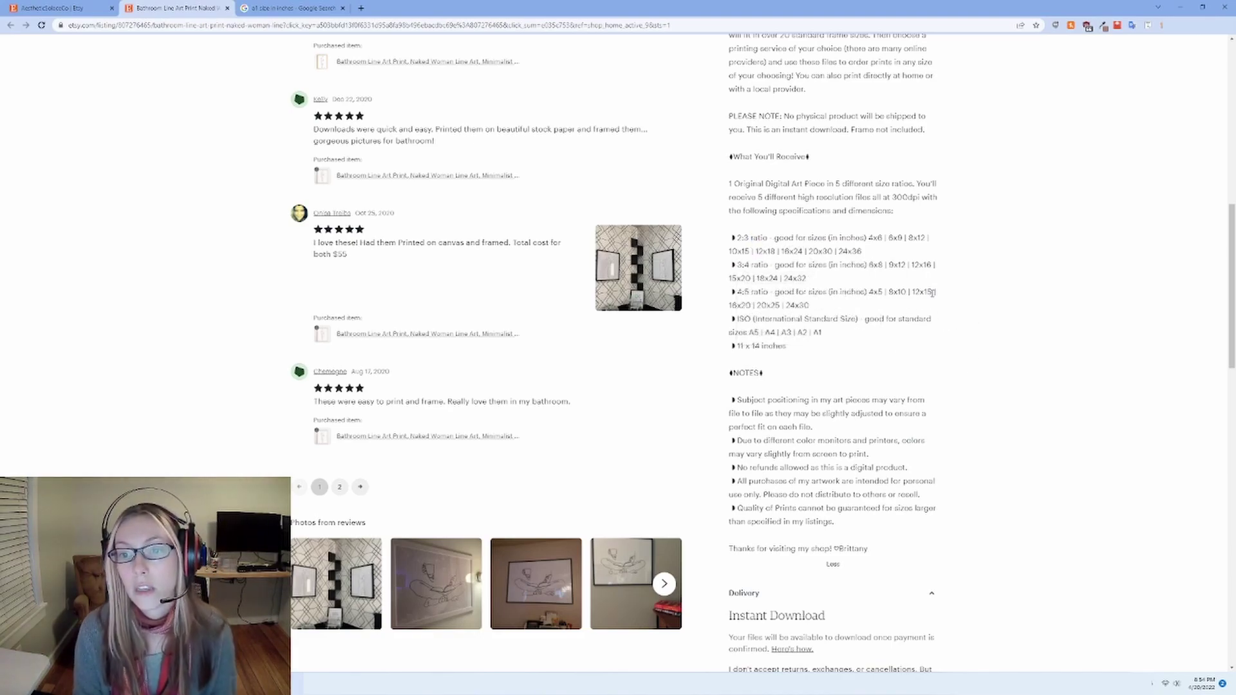
drag(768, 238, 736, 238)
drag(932, 291, 911, 291)
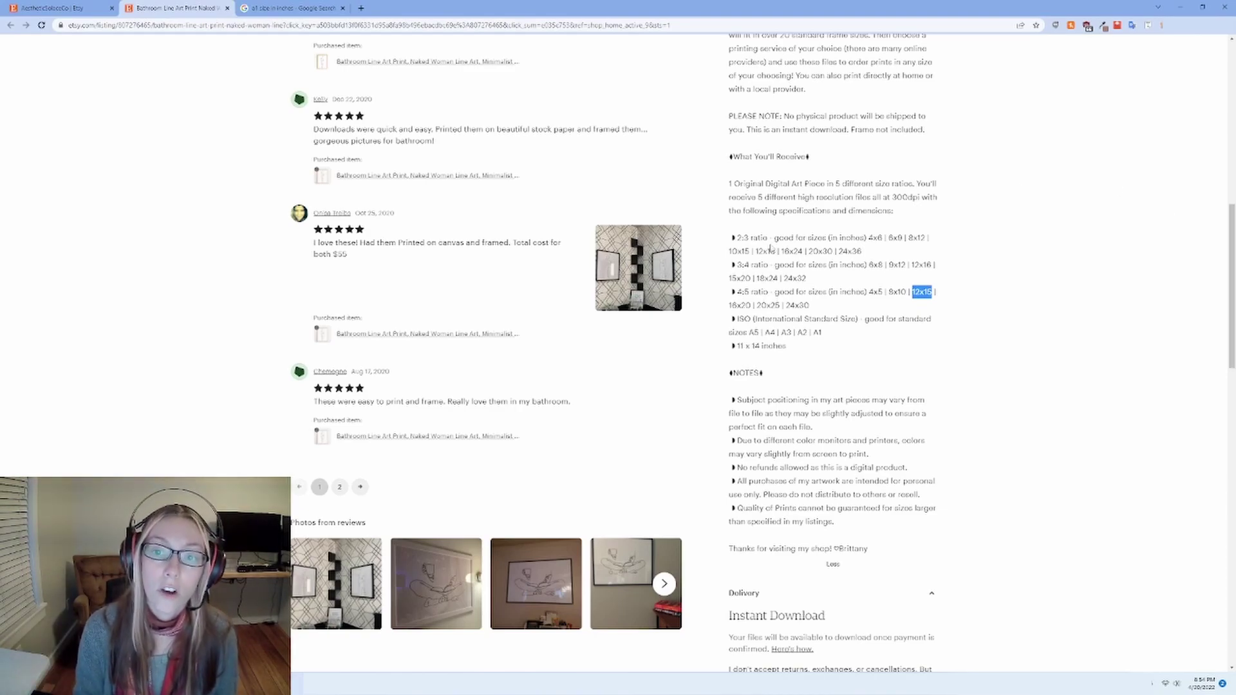
drag(769, 238, 737, 238)
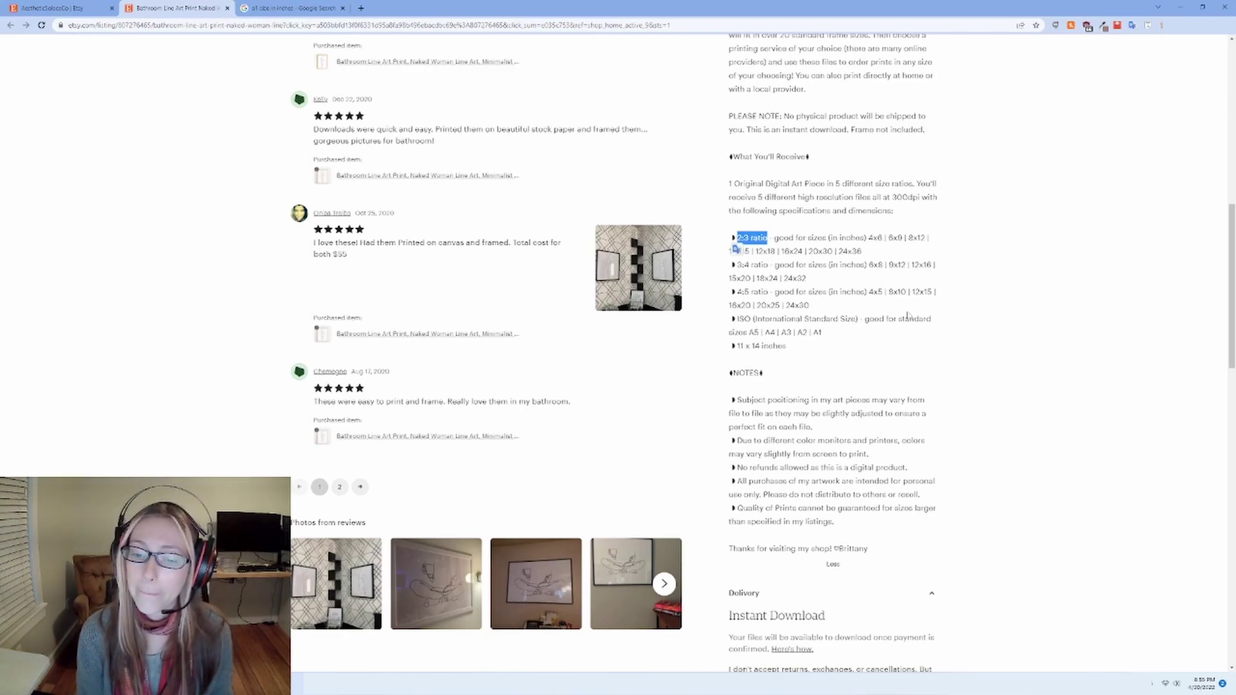
scroll(906, 325, down, 1)
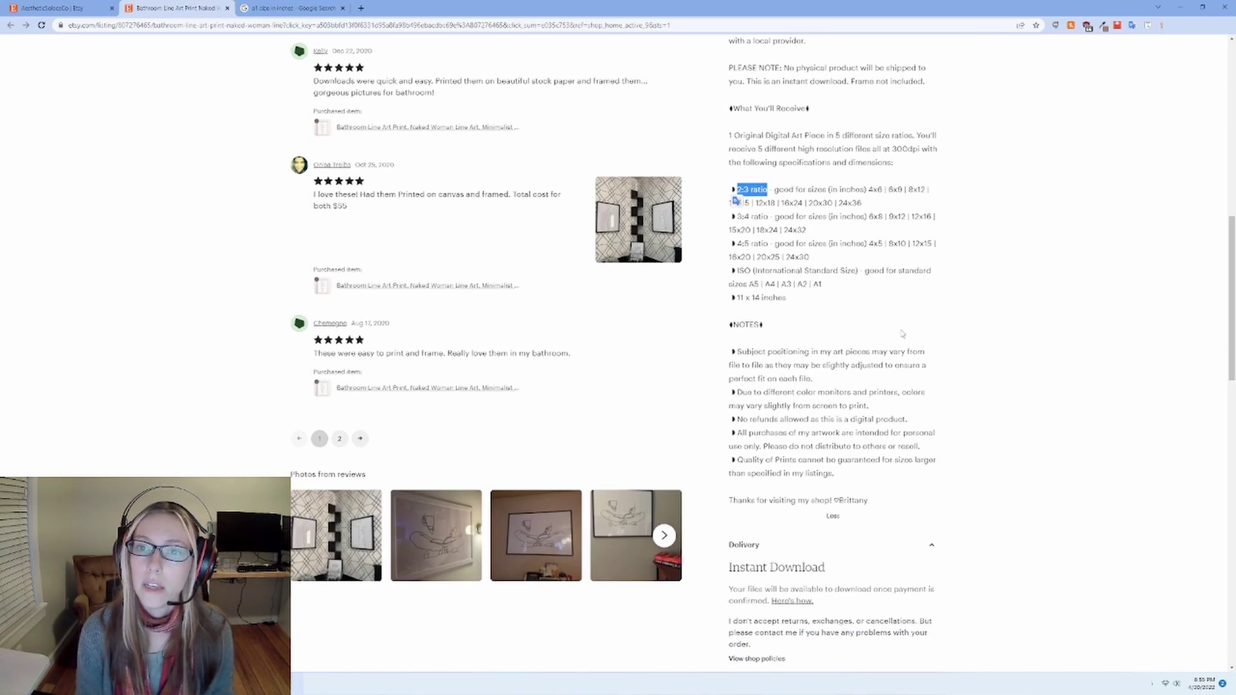
scroll(894, 344, up, 1)
click(897, 339)
scroll(901, 334, up, 3)
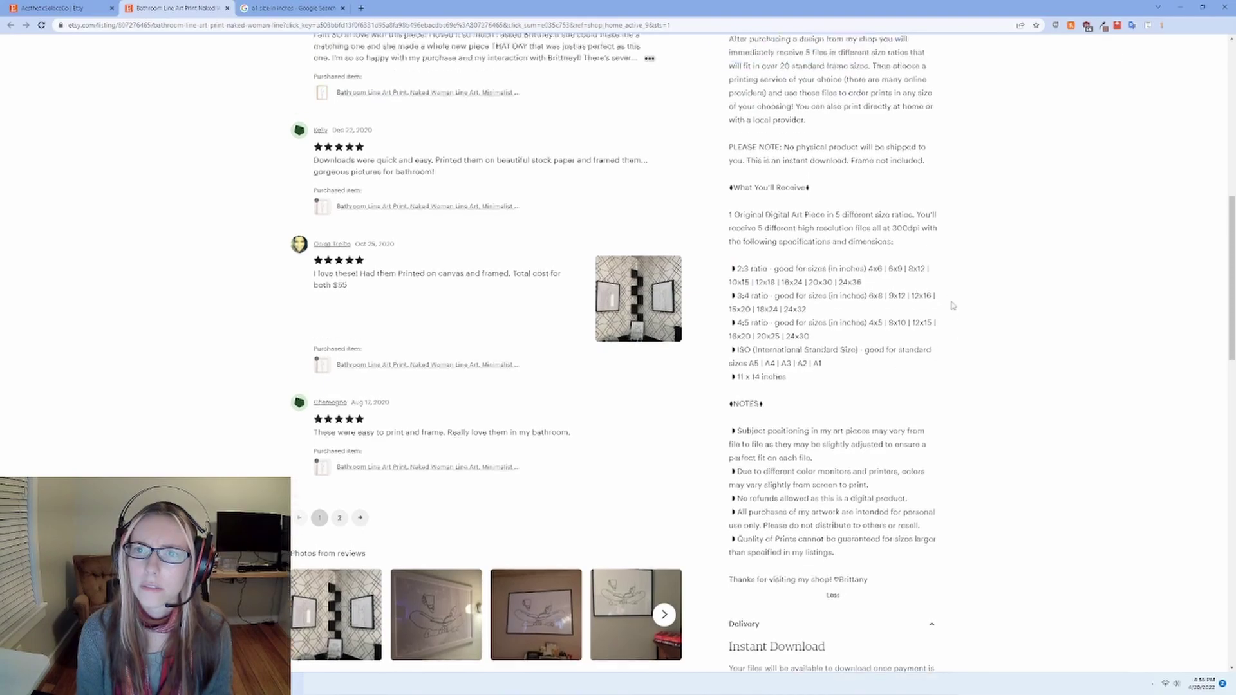
scroll(952, 305, up, 3)
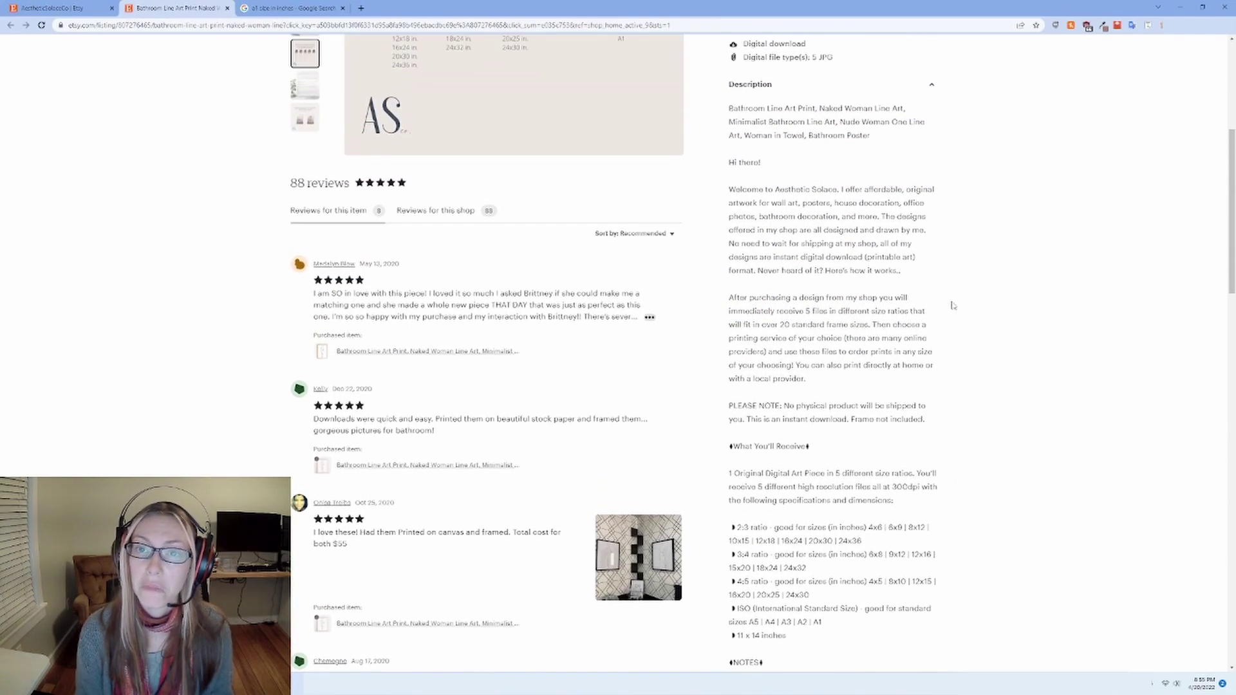
drag(834, 155, 804, 154)
click(1015, 549)
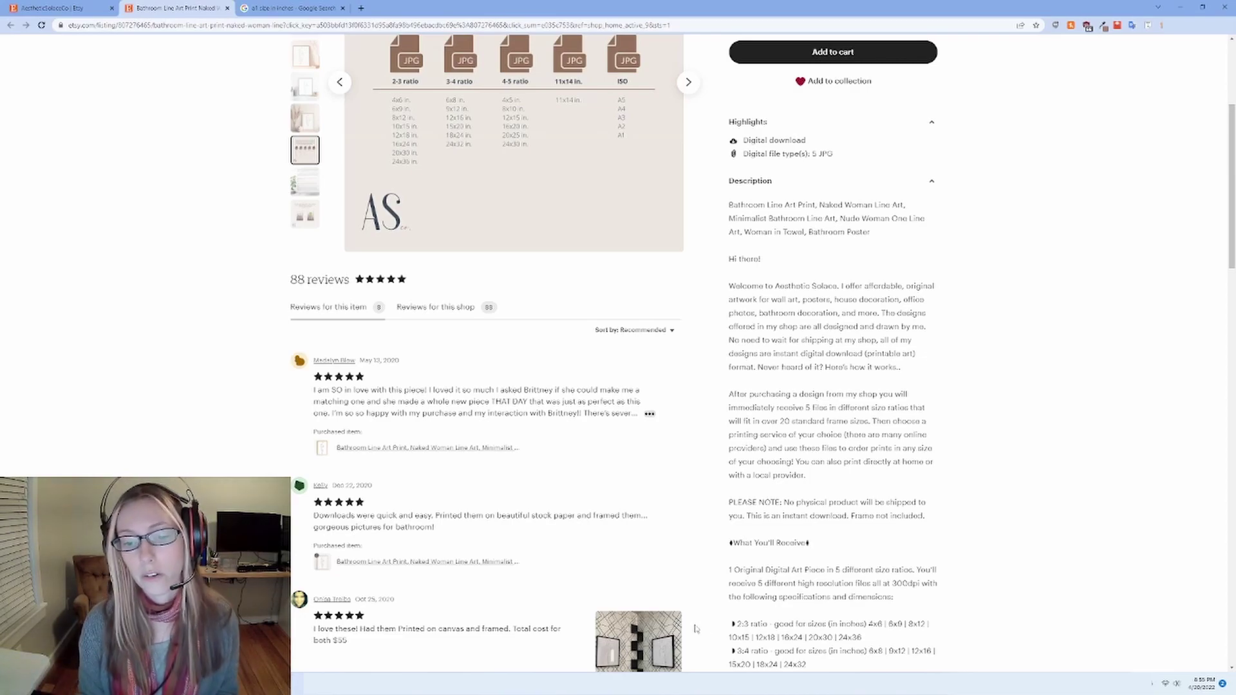
Step: Switch to the "white" folder in File Explorer and check the dimensions of the "Dry BW ISO" and "Dry BW 2-3 ratio" images
click(618, 643)
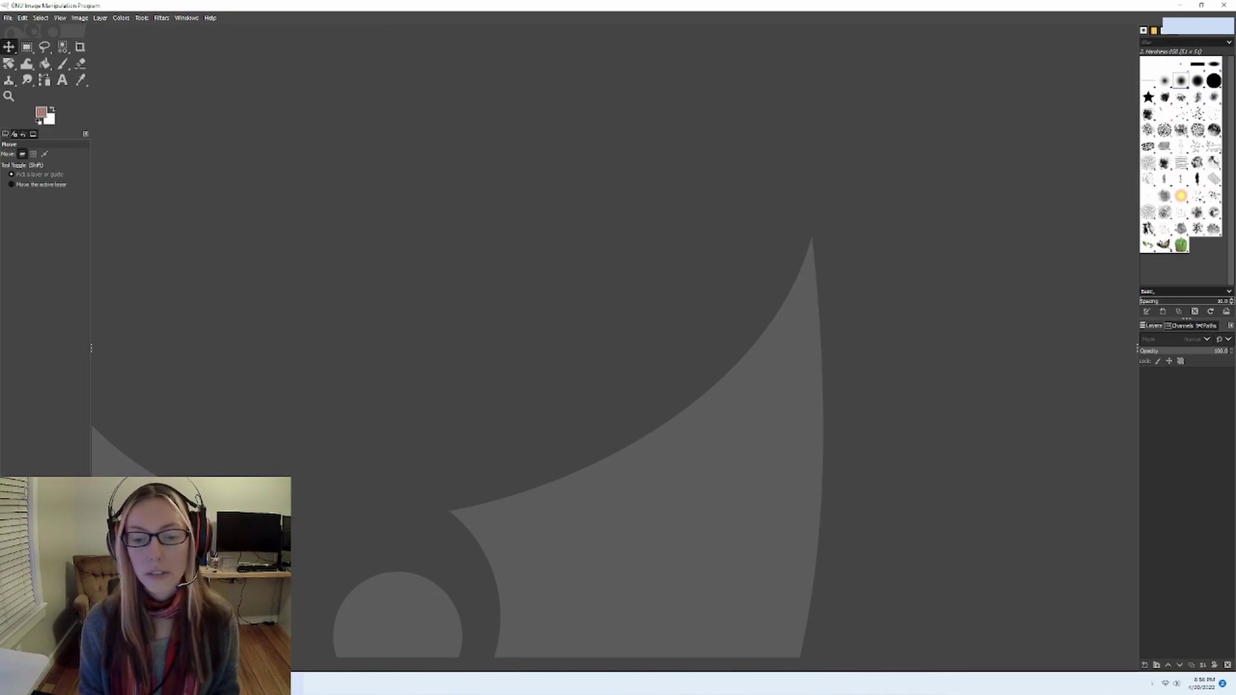
click(544, 627)
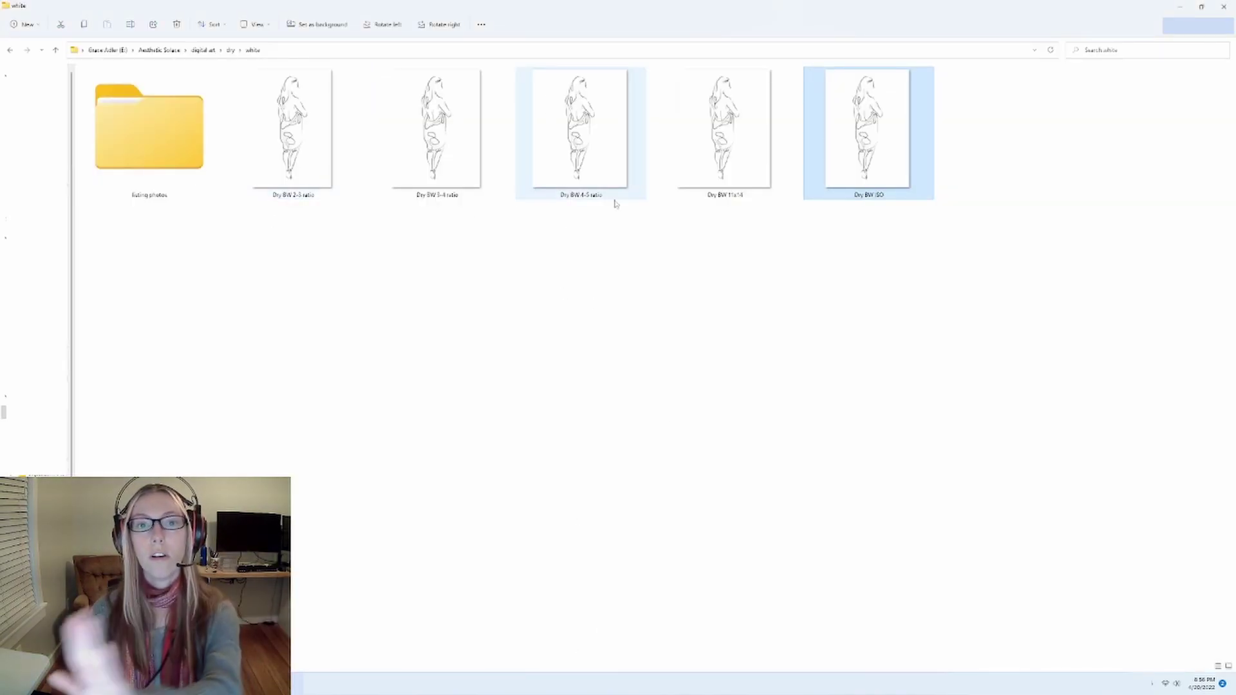
mouse_move(868, 165)
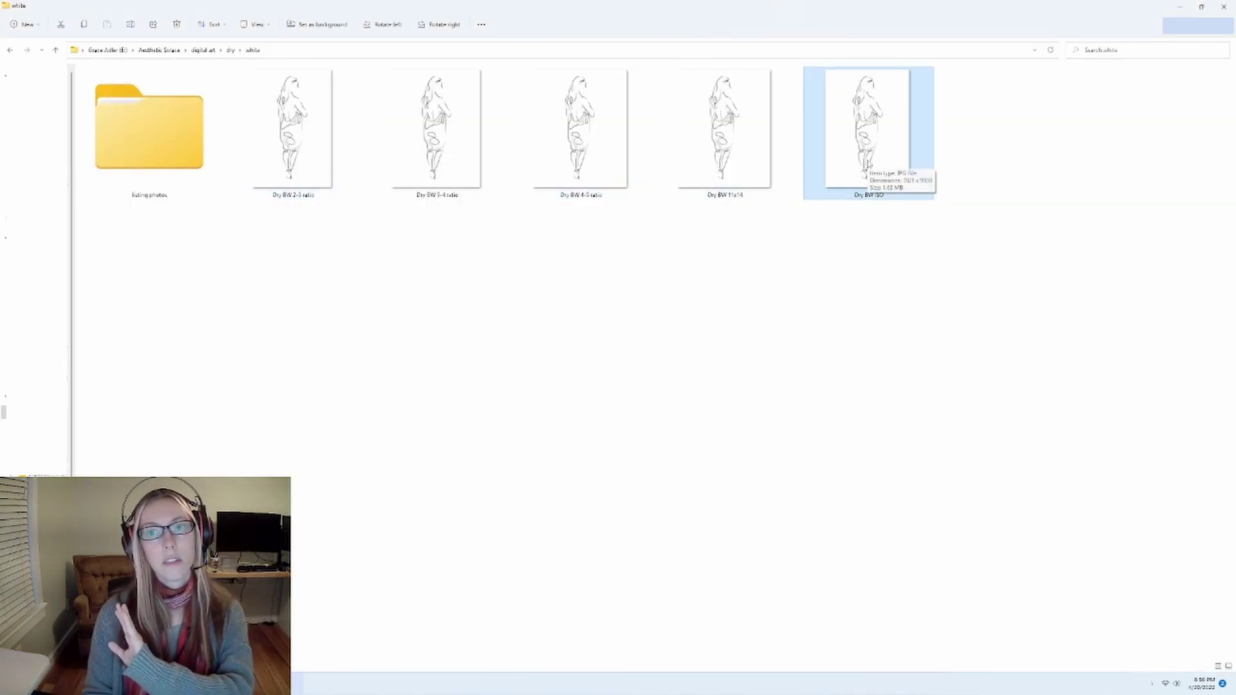
click(294, 196)
click(305, 227)
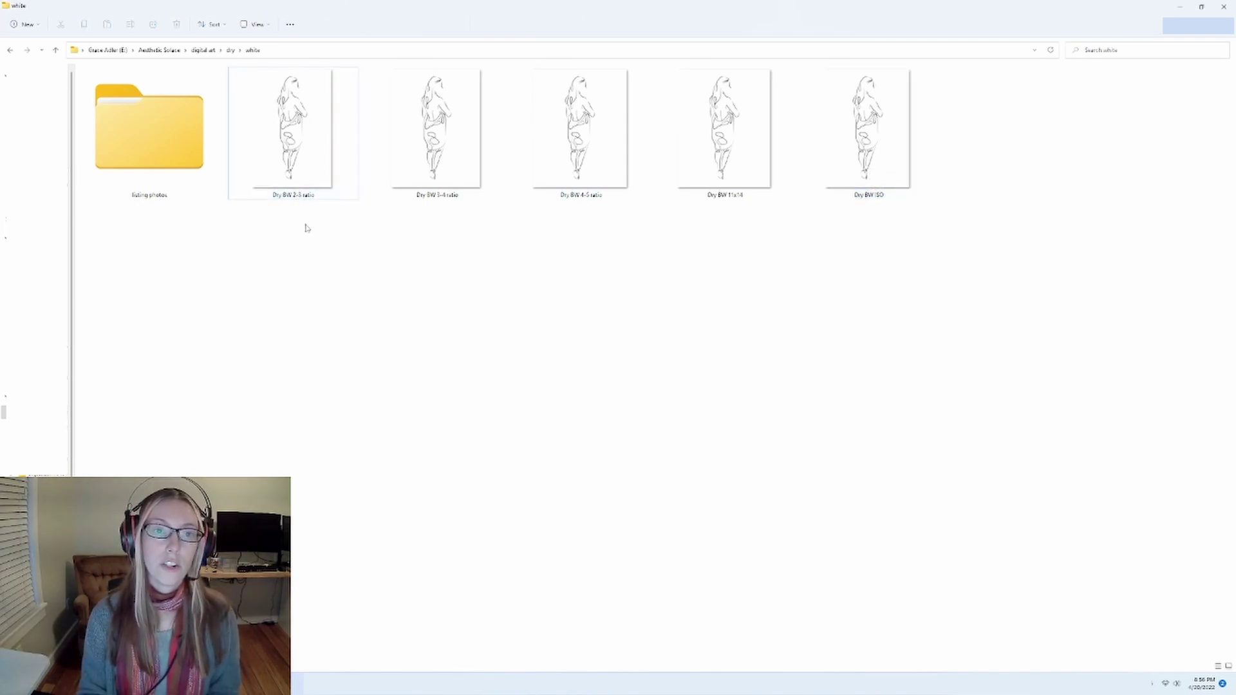
click(294, 143)
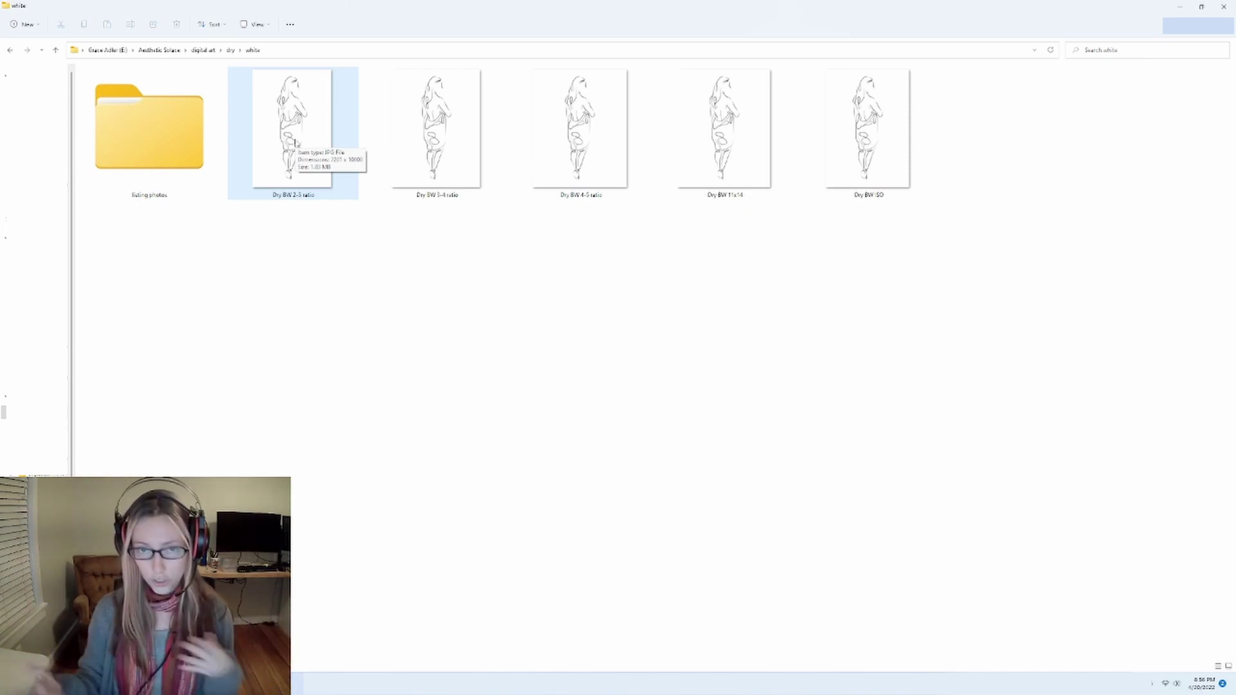
Step: Switch to GIMP and create a new image 7201 px wide and 10800 px high at 300 ppi
click(745, 634)
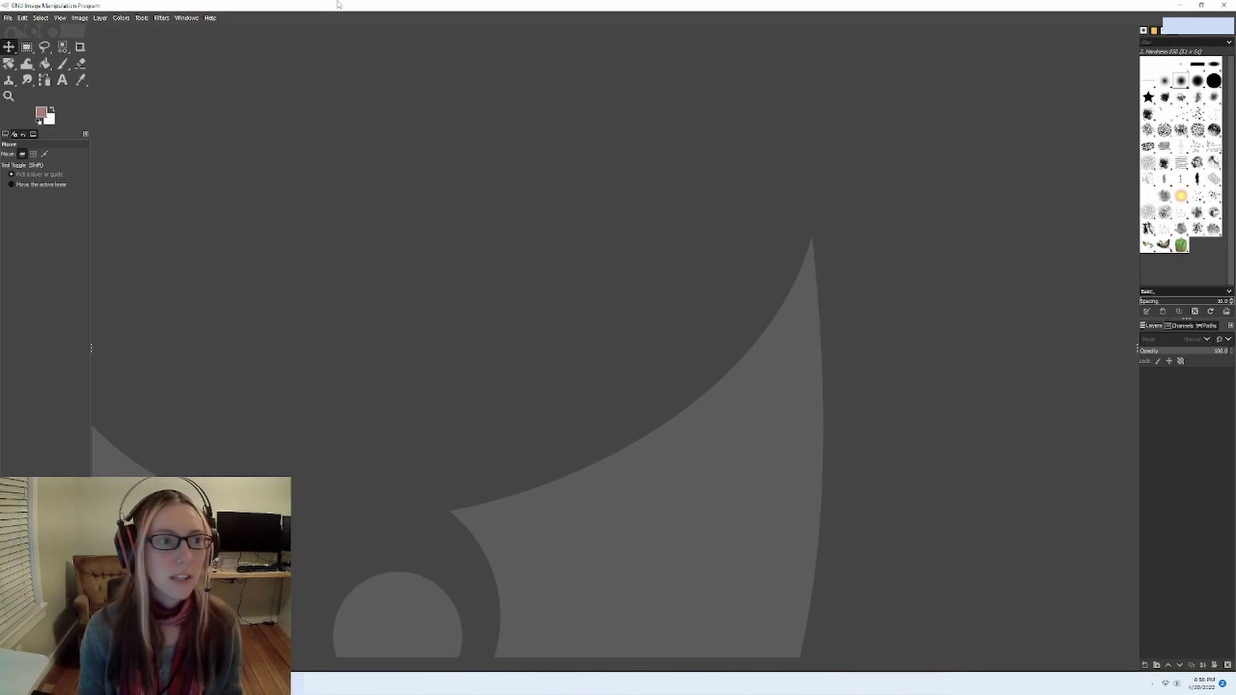
click(7, 18)
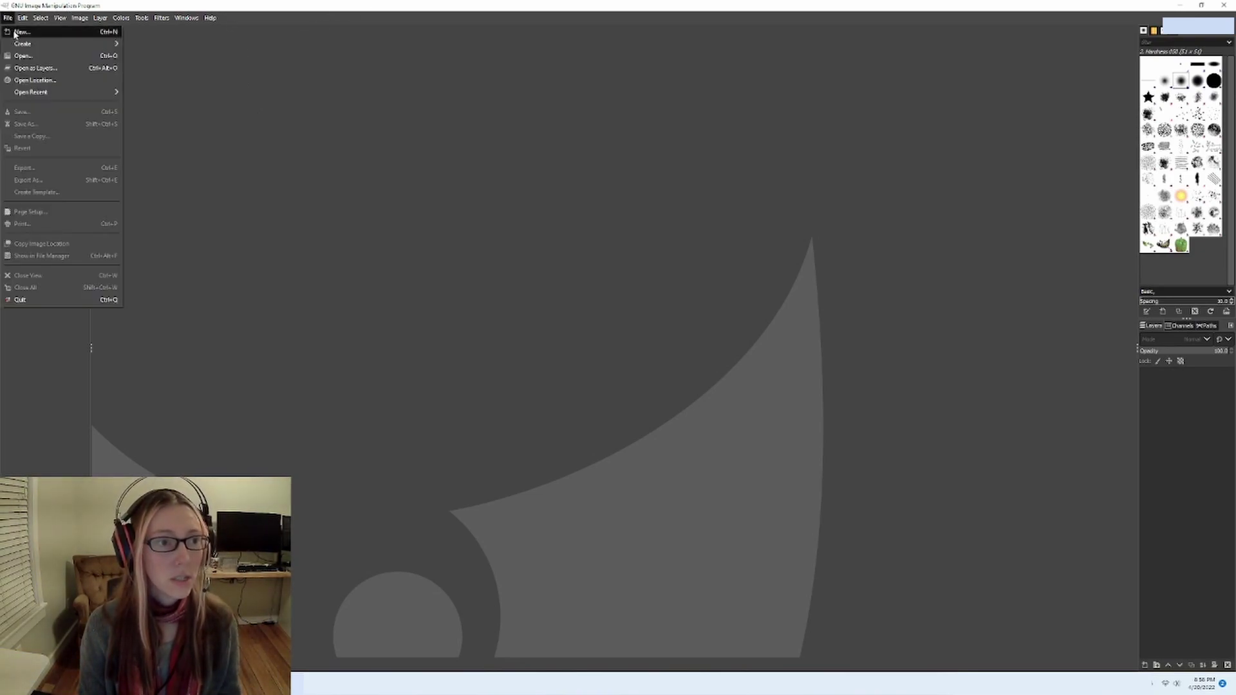
click(14, 32)
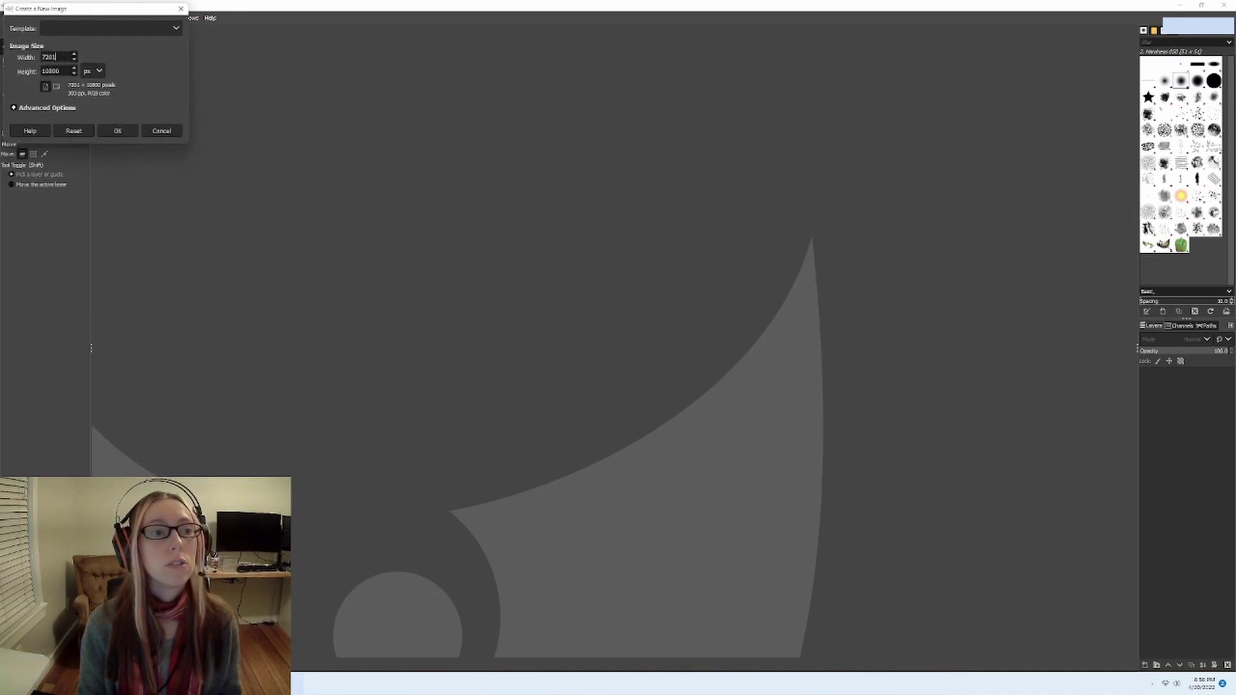
key(Tab)
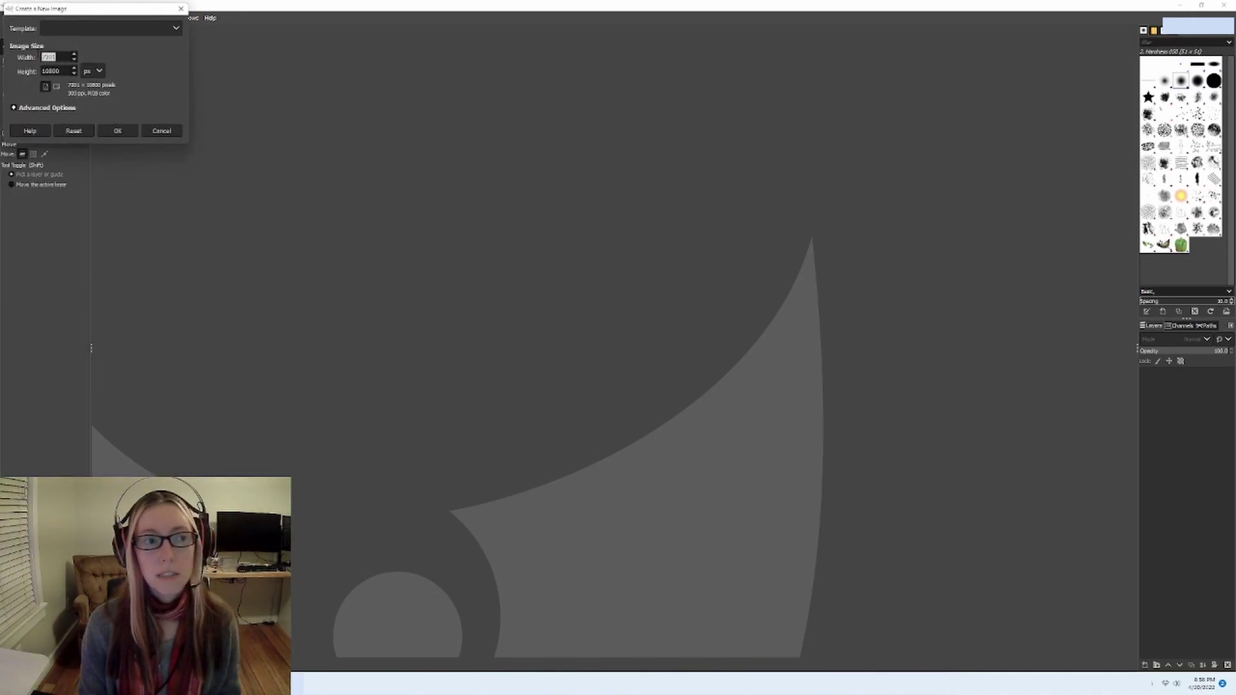
key(Tab)
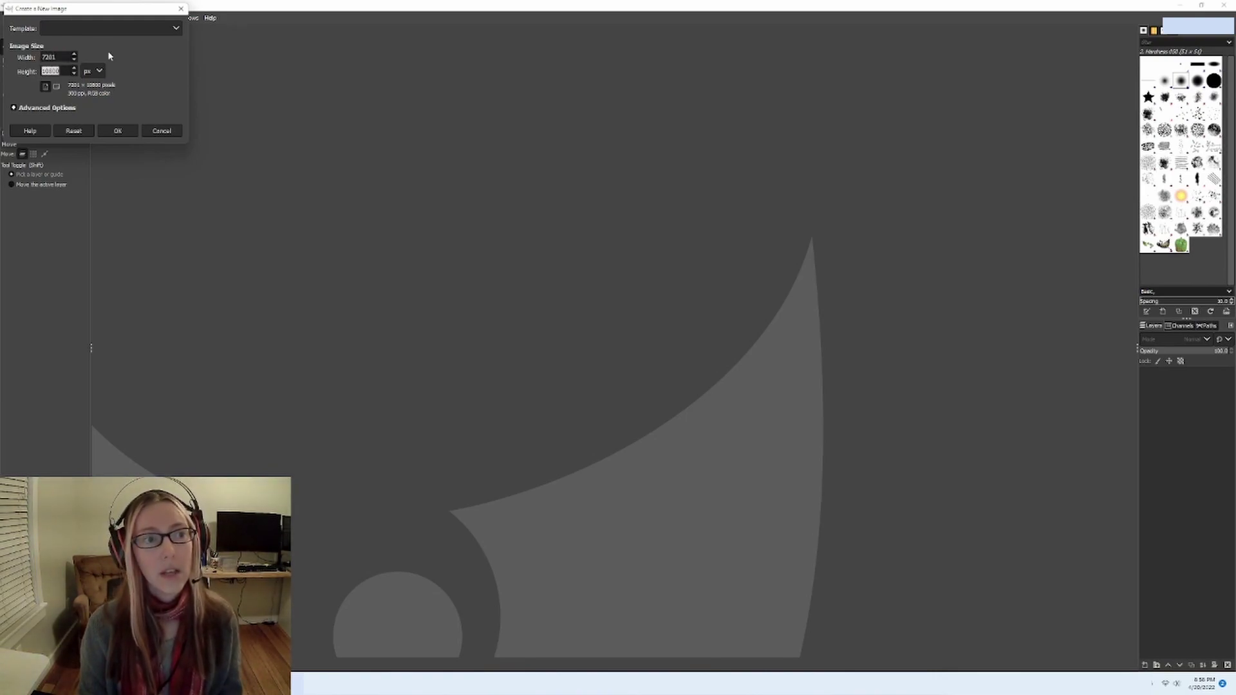
click(116, 135)
click(117, 132)
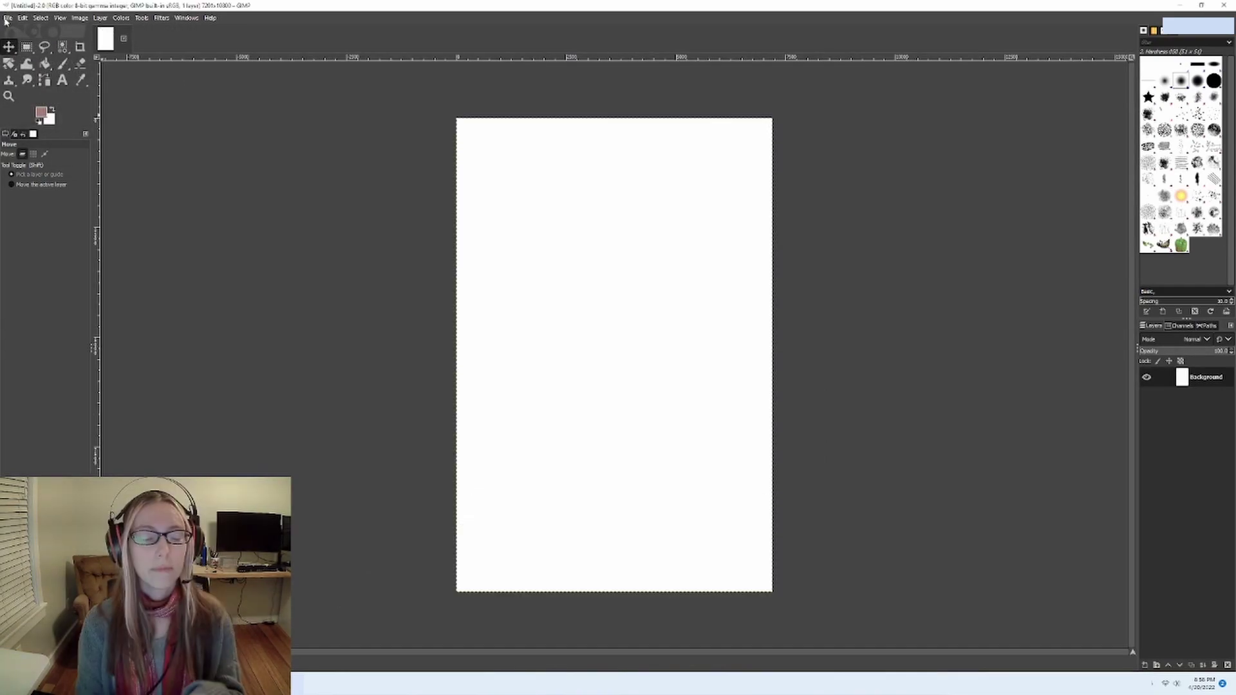
Step: Save the blank image's settings as a template named "2-3 ratio"
click(7, 18)
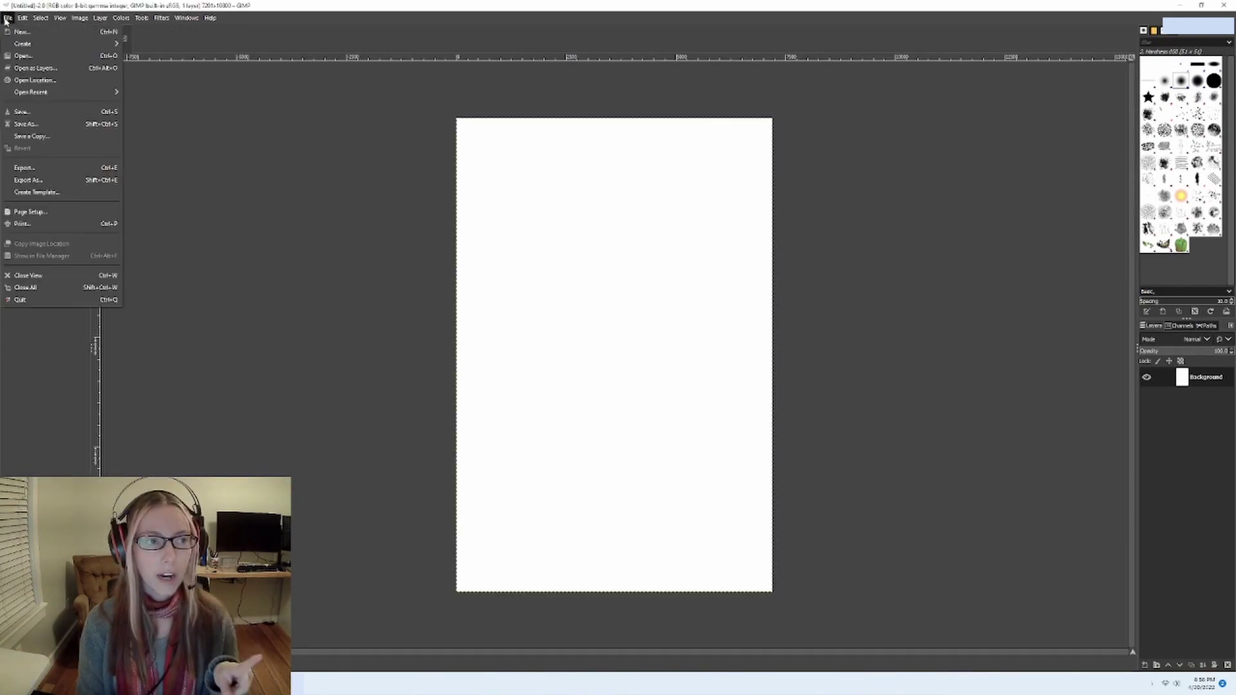
click(28, 192)
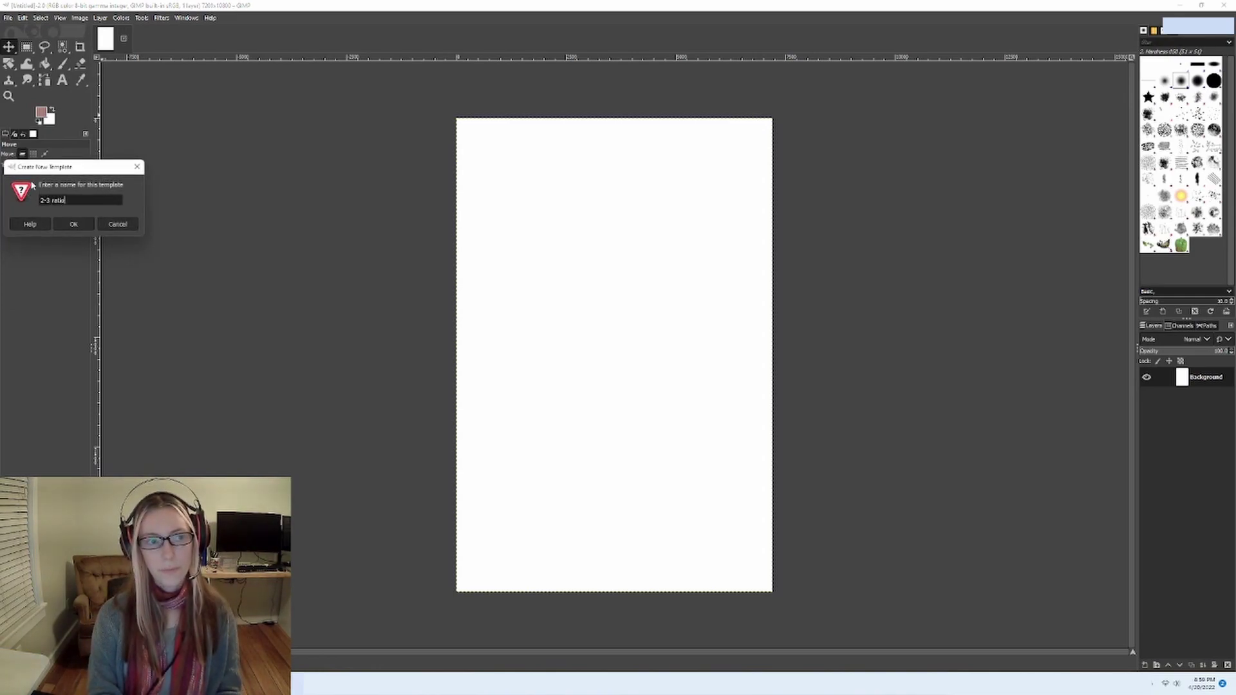
key(Return)
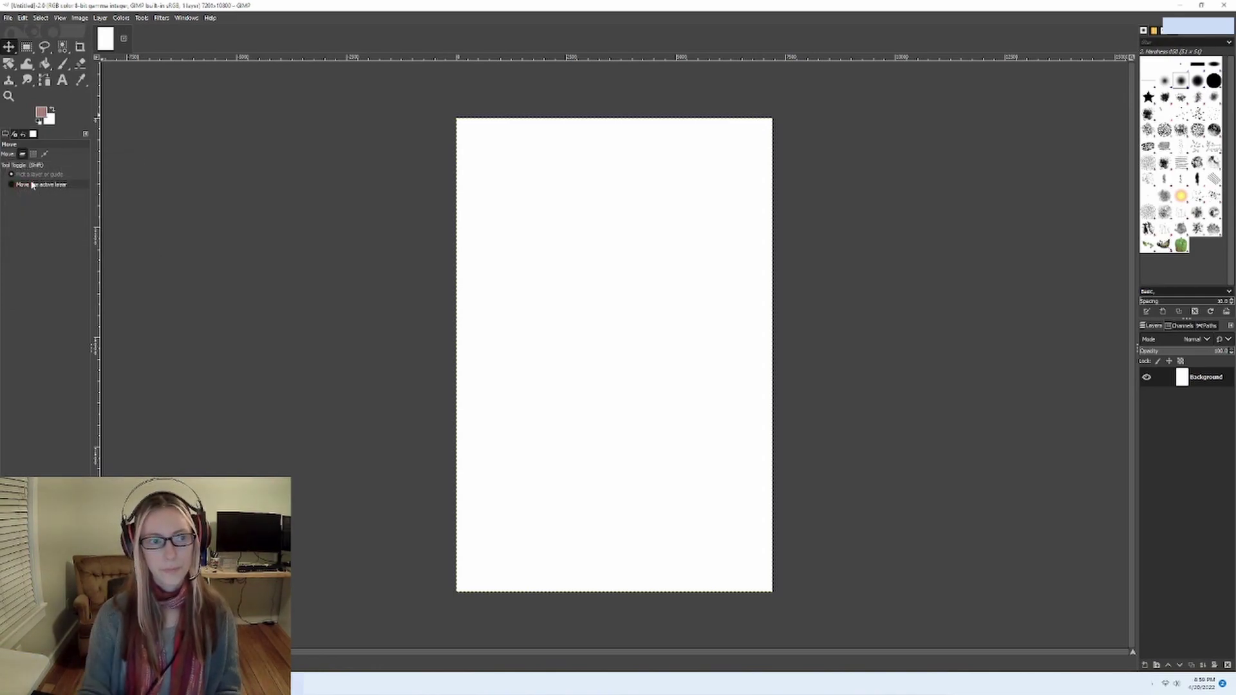
Step: Start a new image, and look up the dimensions of the "Dry BW 3-4 ratio" image in File Explorer
click(8, 18)
click(22, 32)
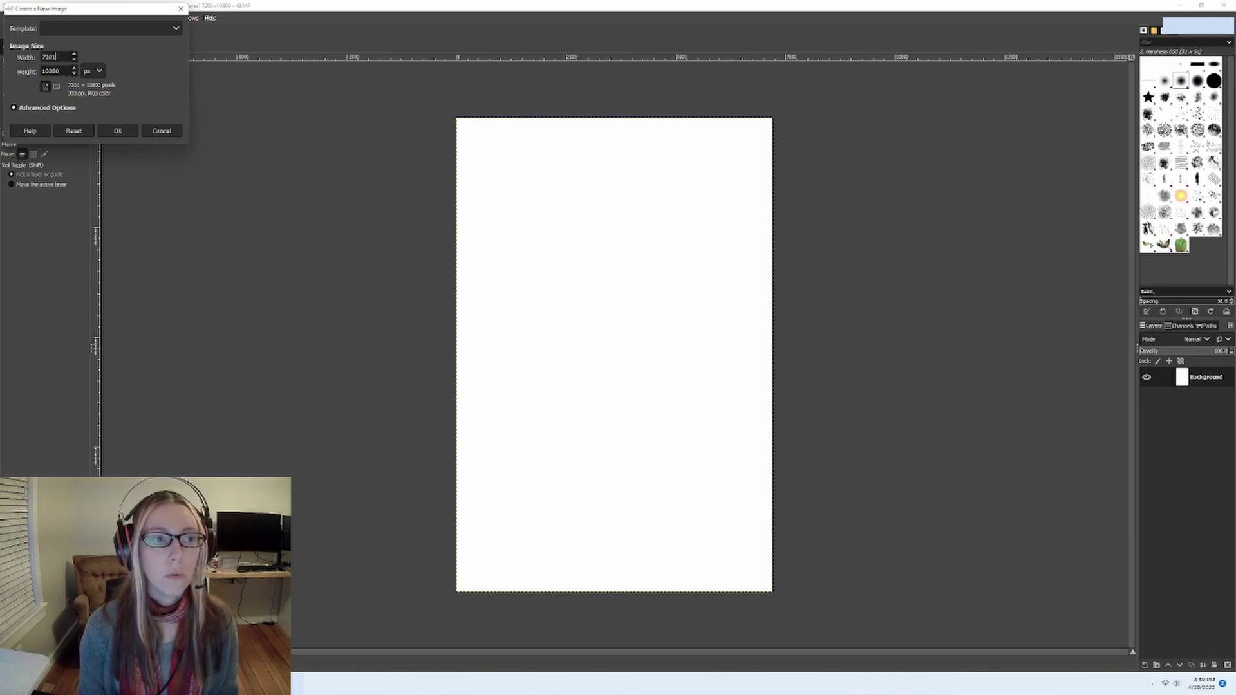
mouse_move(649, 671)
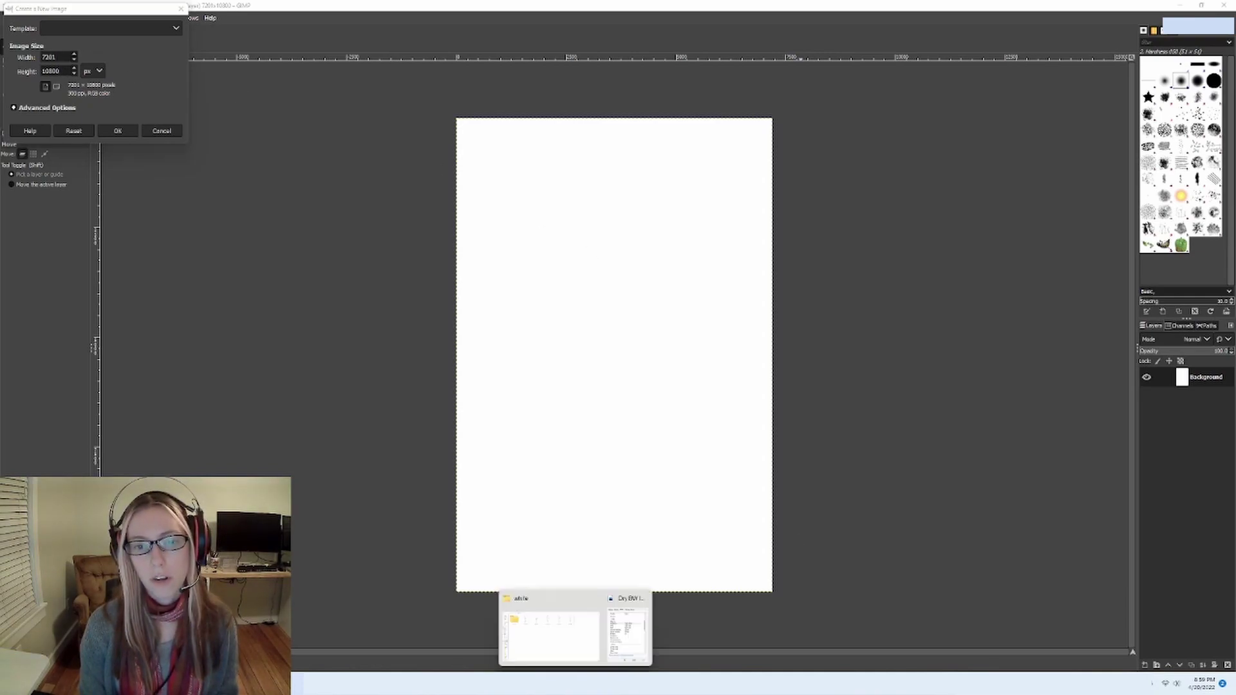
click(585, 639)
right_click(473, 180)
click(495, 314)
click(533, 198)
Step: Switch back to GIMP and create the new image 7201 px wide and 9600 px high
mouse_move(747, 683)
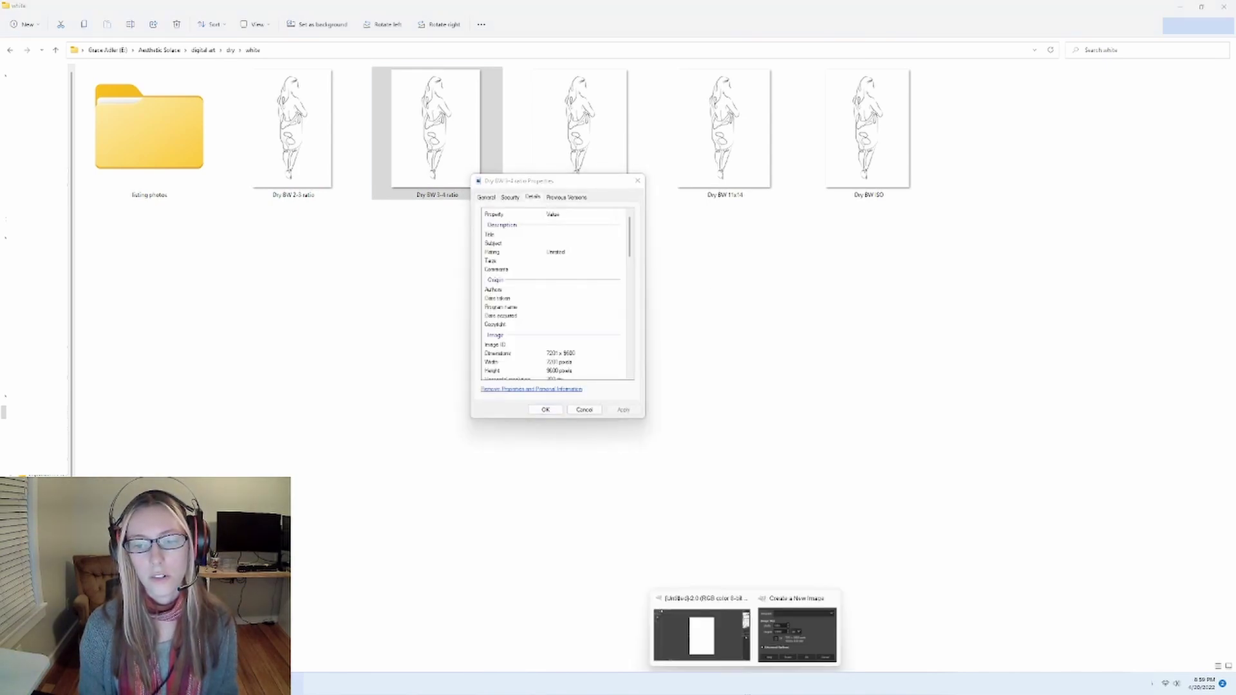
click(721, 627)
text(96)
click(117, 130)
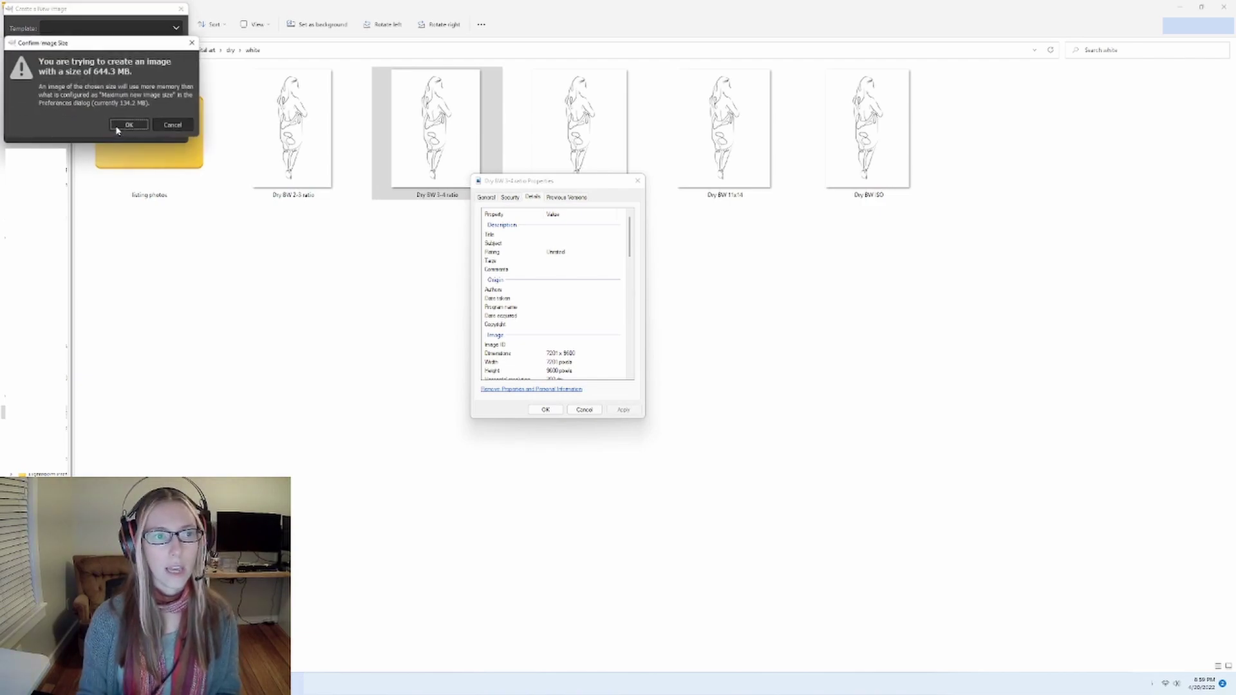
click(130, 126)
Step: Save the 7201 x 9600 px image's settings as a template named "3-4 ratio"
click(7, 17)
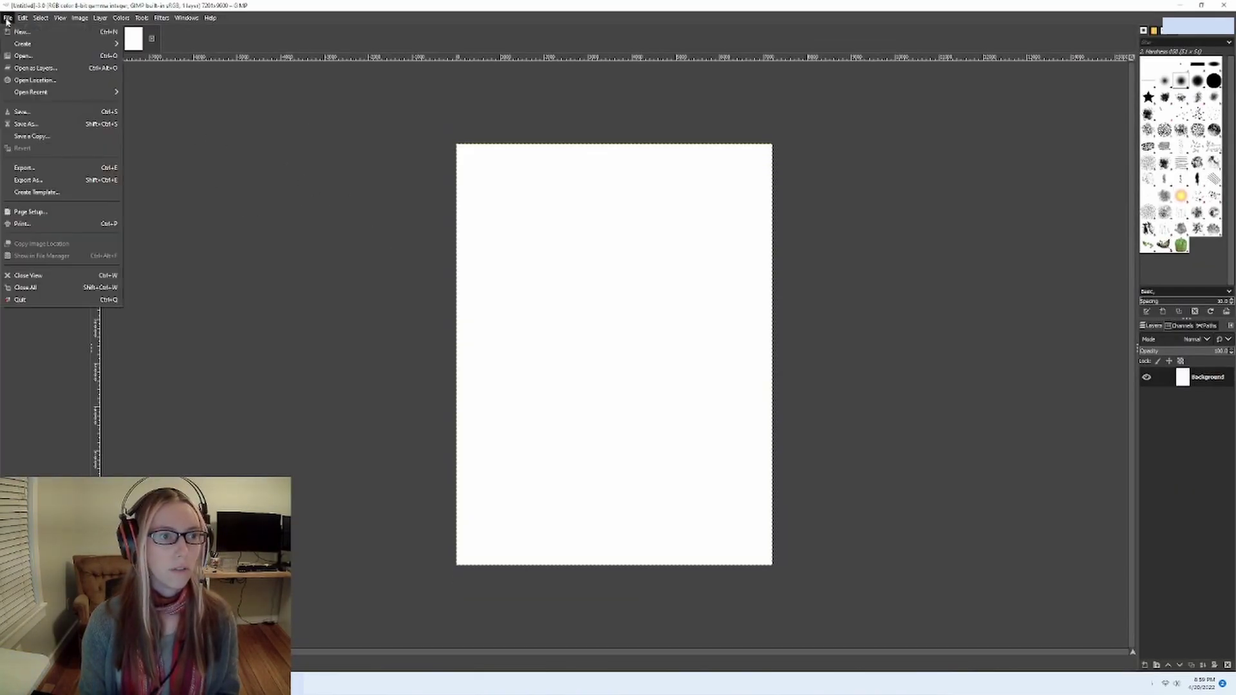
click(45, 193)
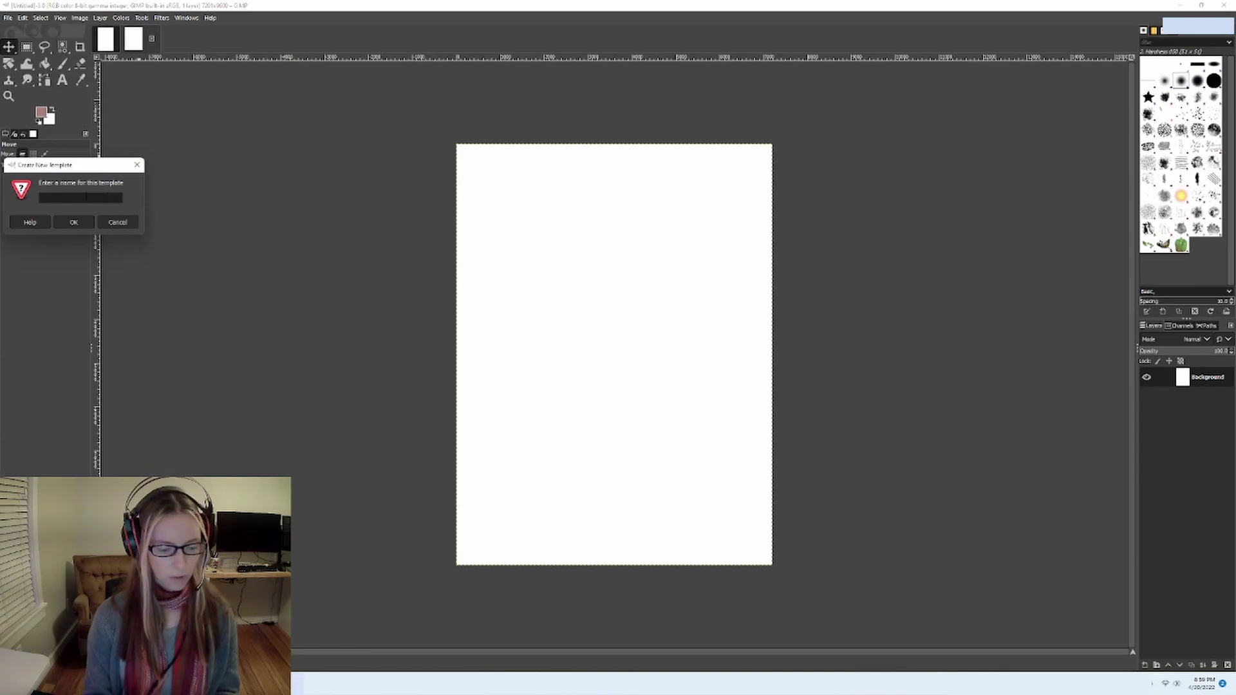
text(3-4 m)
key(Return)
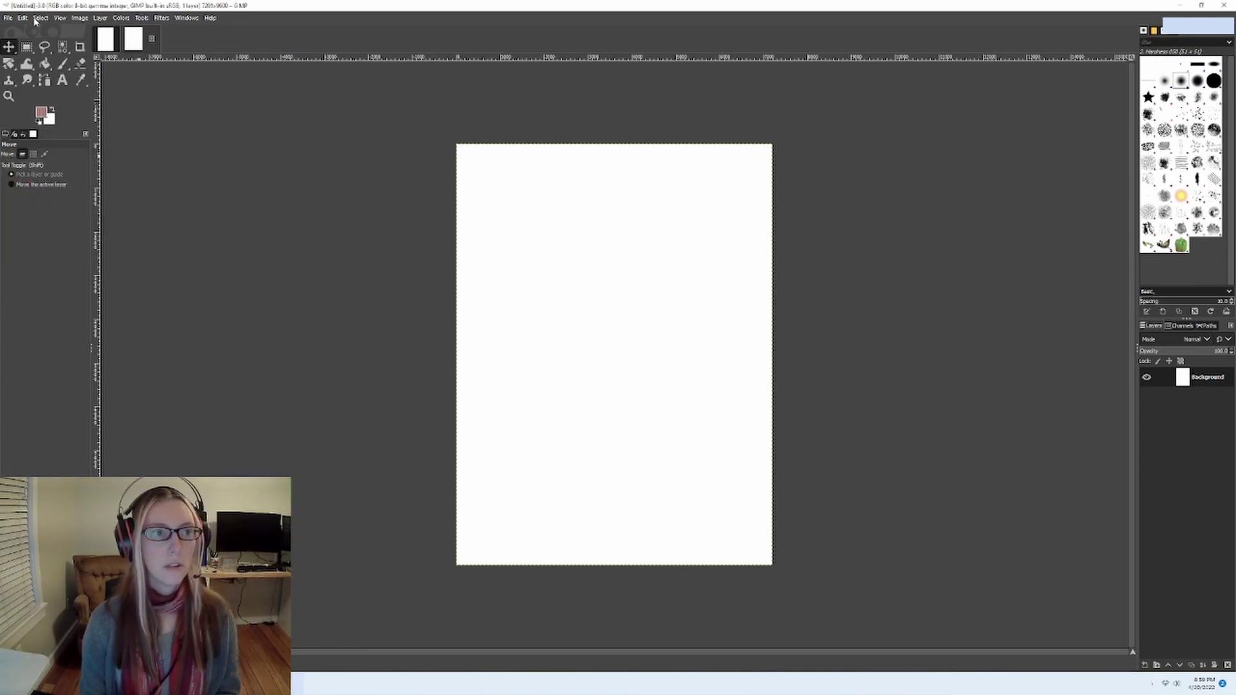
Step: Create another new image 7201 px wide and 9000 px high
click(7, 18)
click(22, 32)
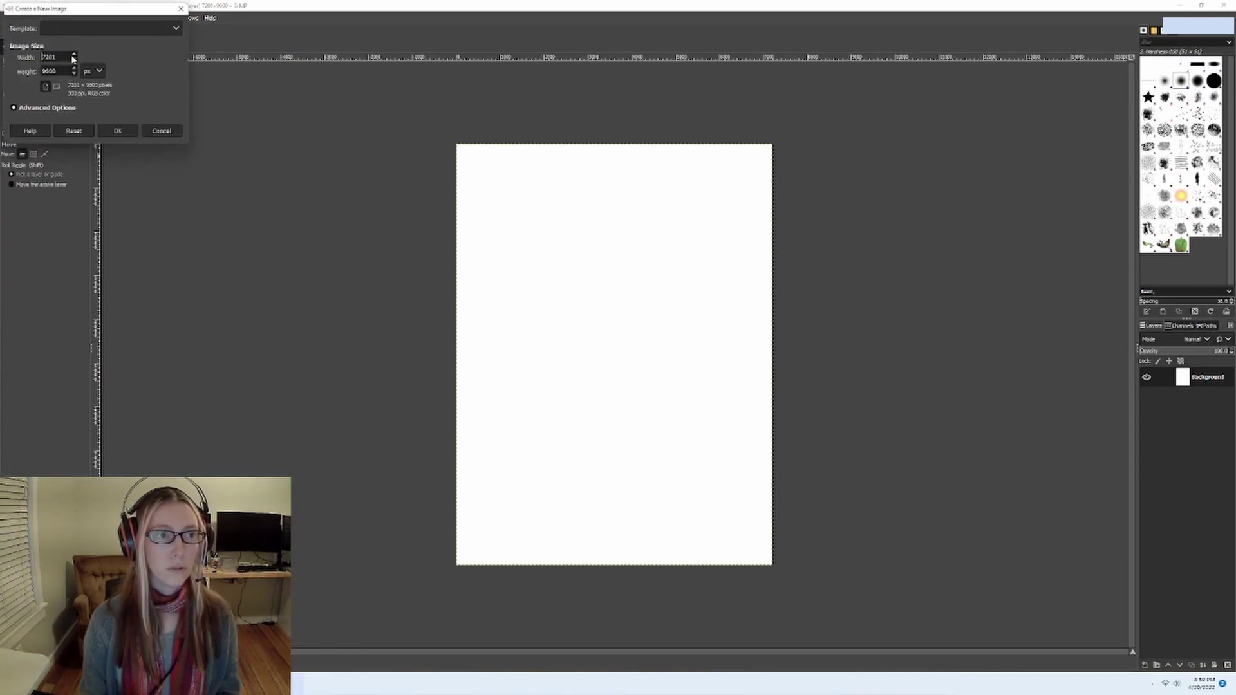
key(Tab)
text(900)
click(118, 131)
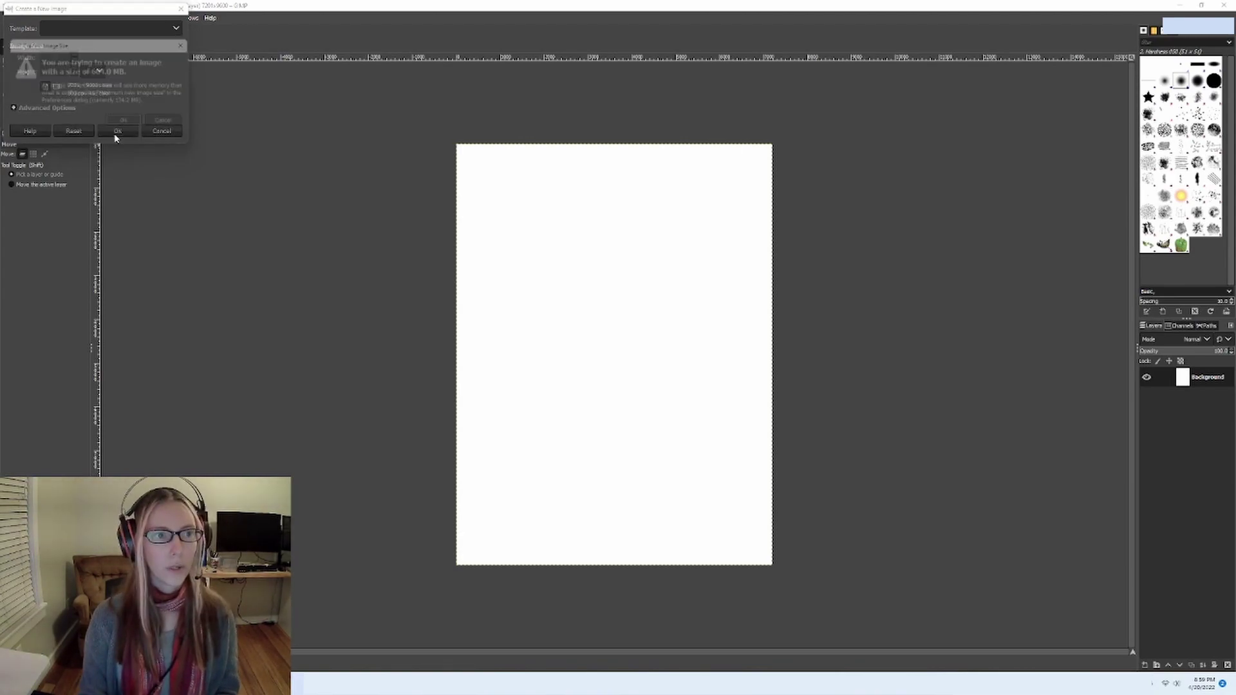
click(128, 127)
Step: Save the 7201 x 9000 px image's settings as a template named "4-5 ratio"
click(8, 18)
click(37, 192)
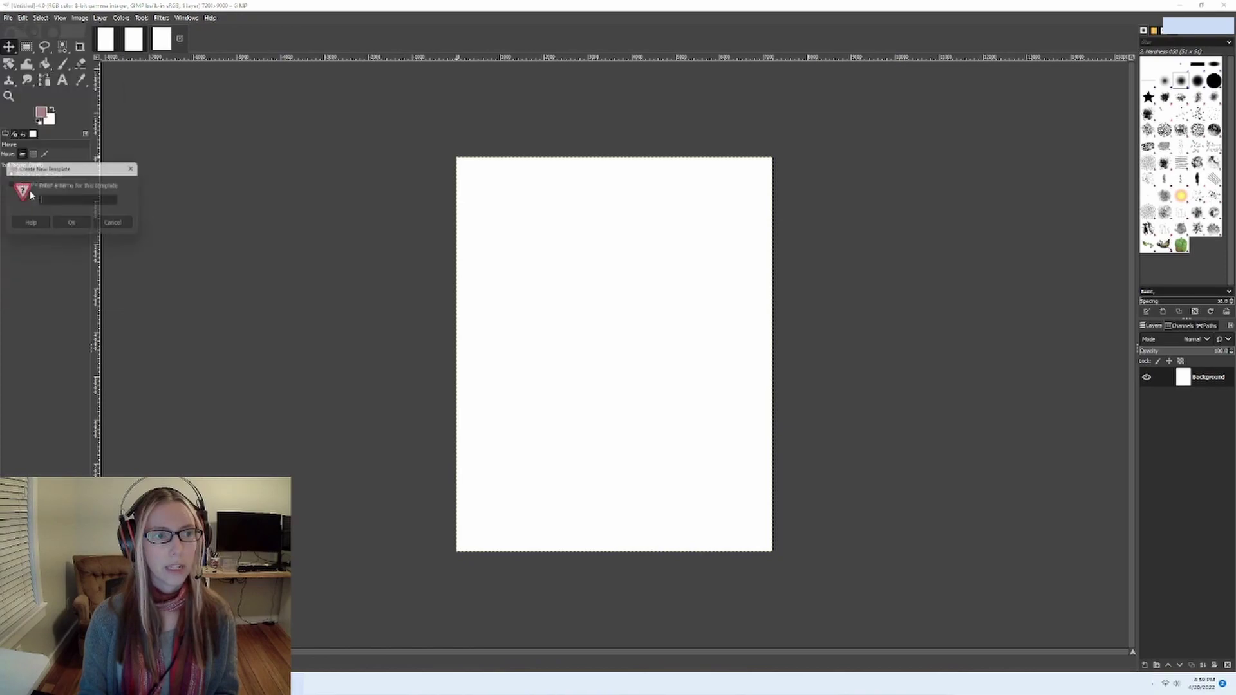
text(4x5 rati)
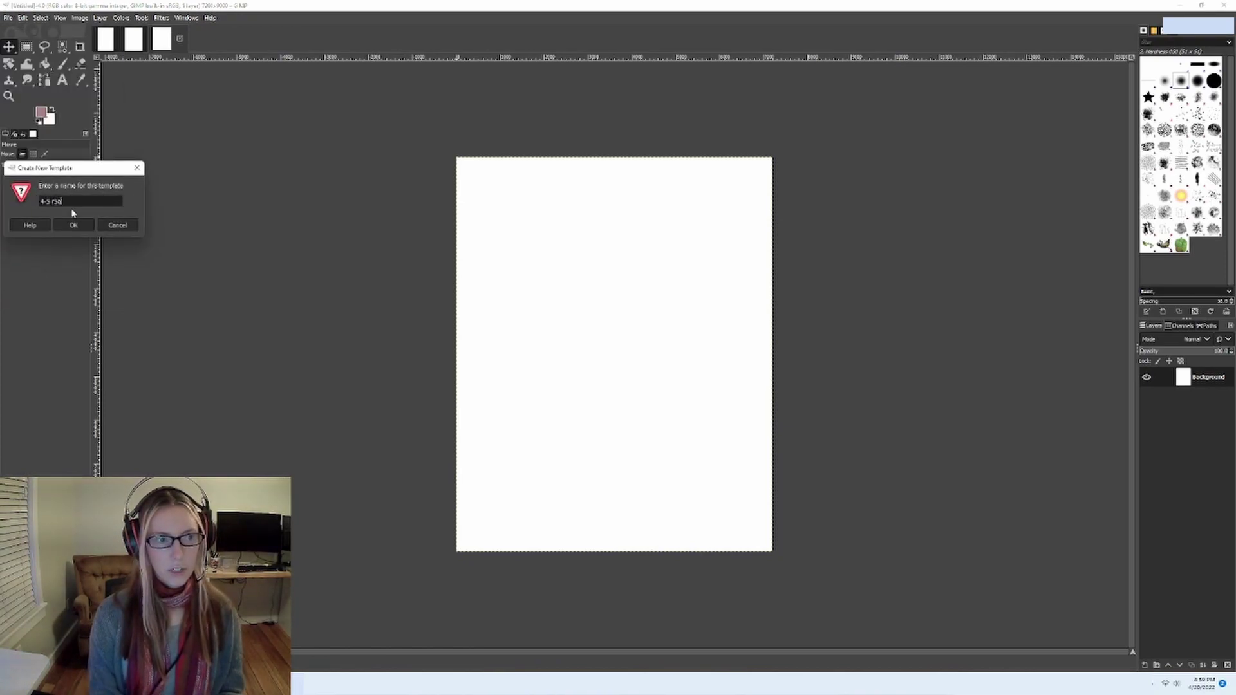
key(Return)
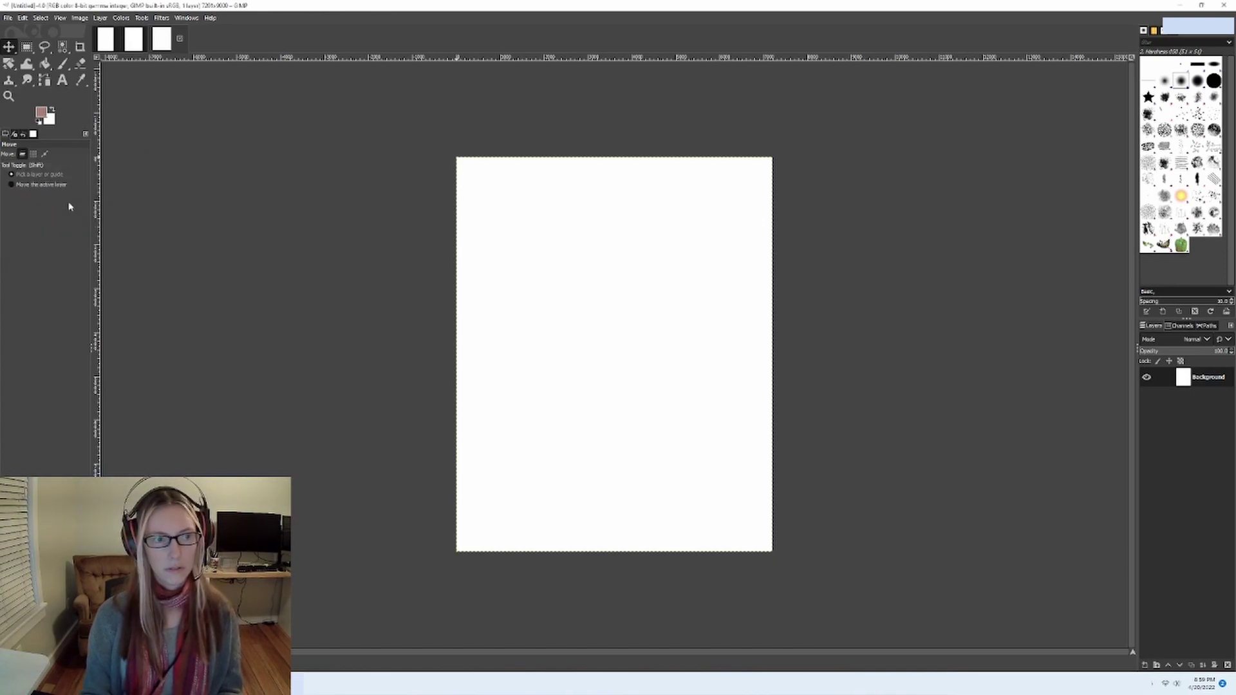
Step: Create a new image measured in inches, 11 in wide and 14 in high
click(7, 20)
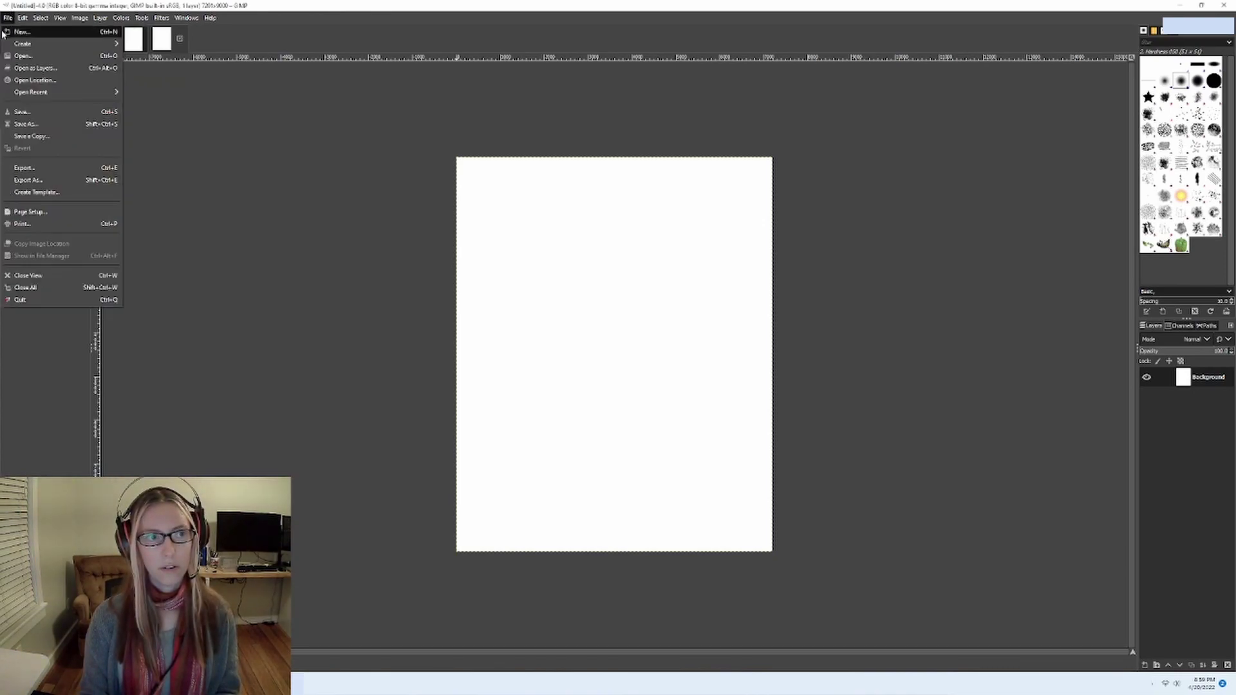
click(19, 31)
click(92, 71)
click(100, 90)
double_click(51, 58)
text(11)
key(Tab)
text(14)
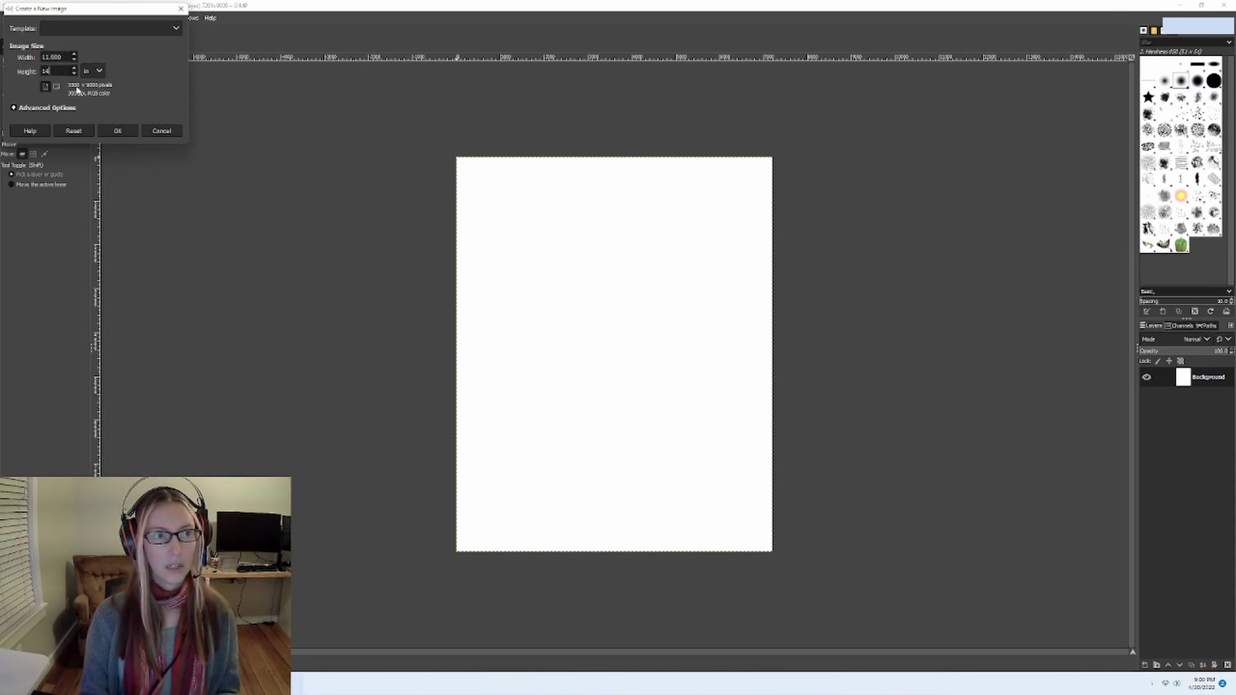
click(116, 131)
Step: Save the 11 by 14 inch image's settings as a template named "11 x 14 in"
click(8, 18)
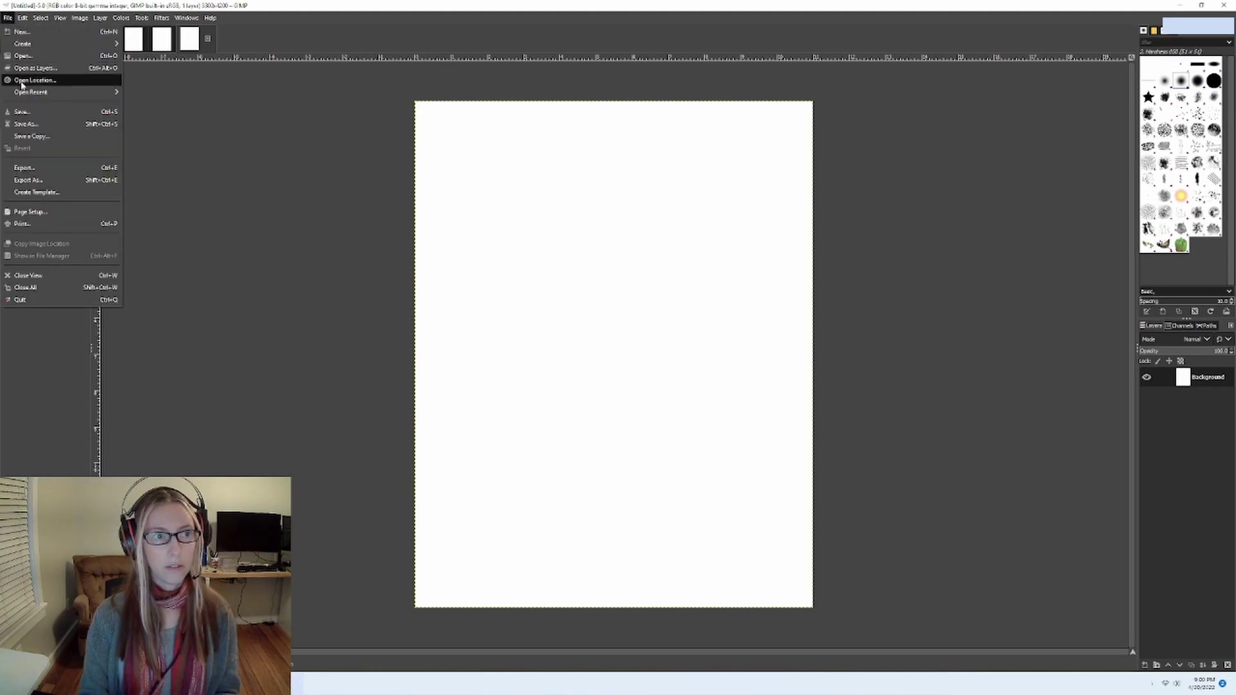
mouse_move(24, 95)
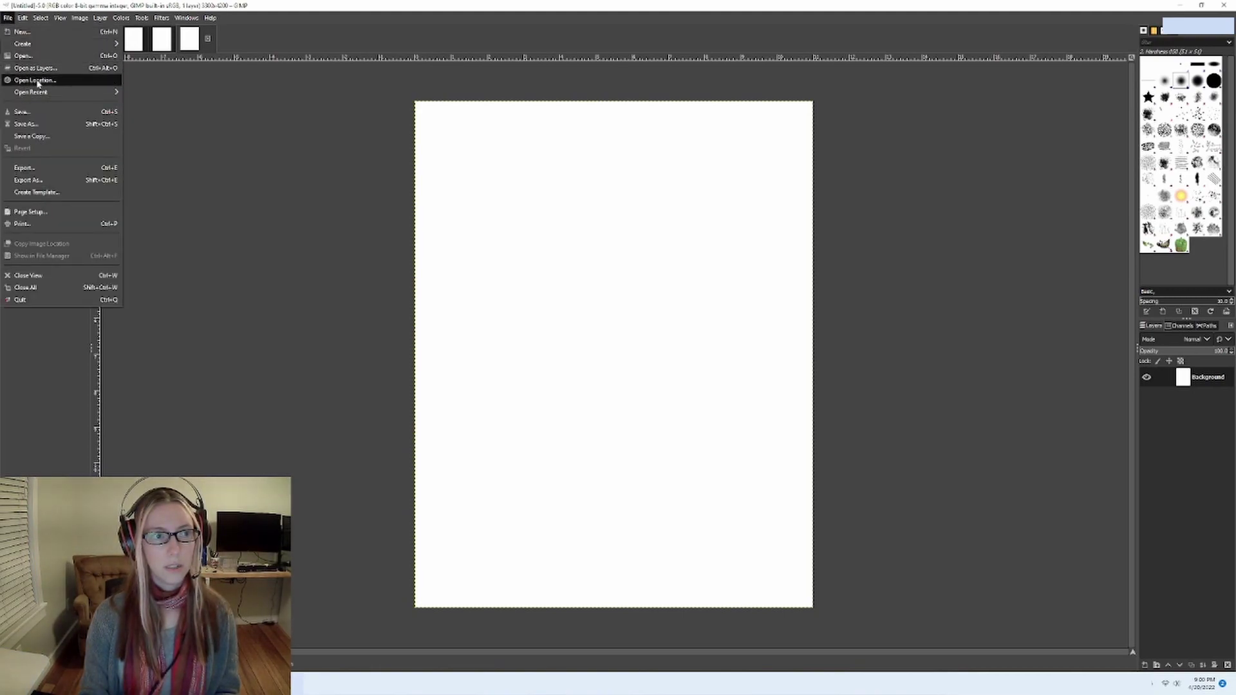
click(37, 191)
text(11 x 14)
key(Return)
Step: Start another new image, and look up the dimensions of the "Dry BW ISO" image in File Explorer
click(10, 18)
click(22, 31)
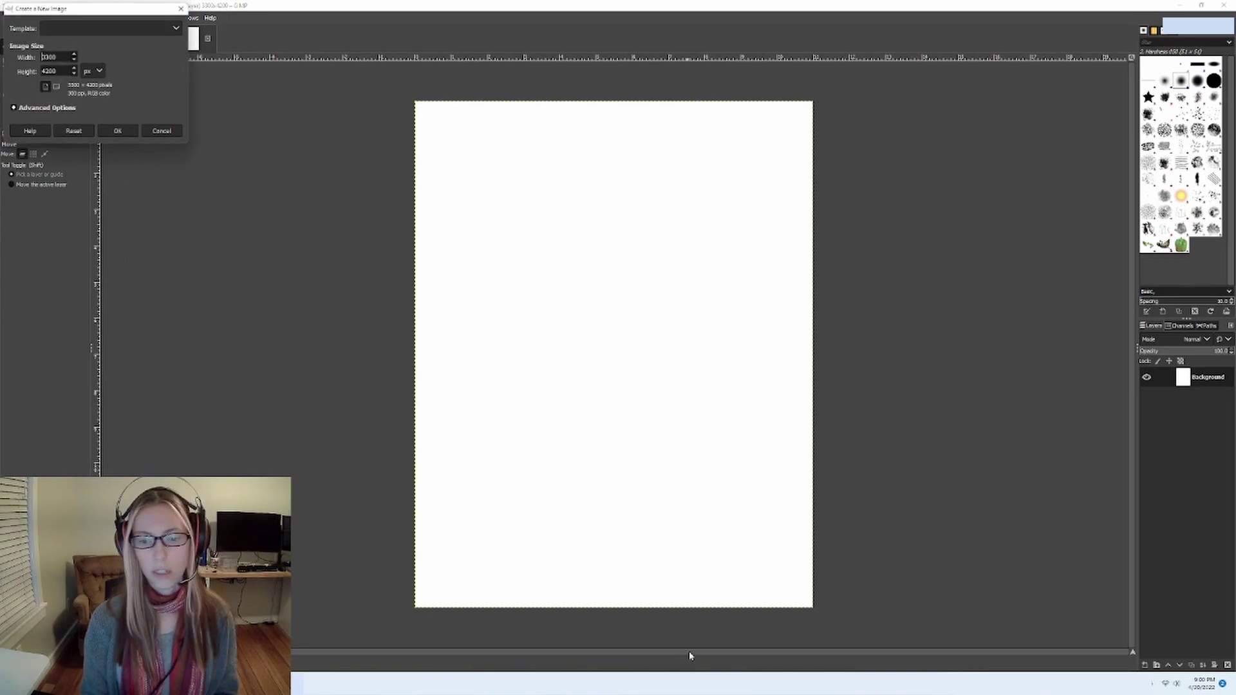
mouse_move(574, 684)
click(579, 631)
right_click(836, 112)
click(862, 250)
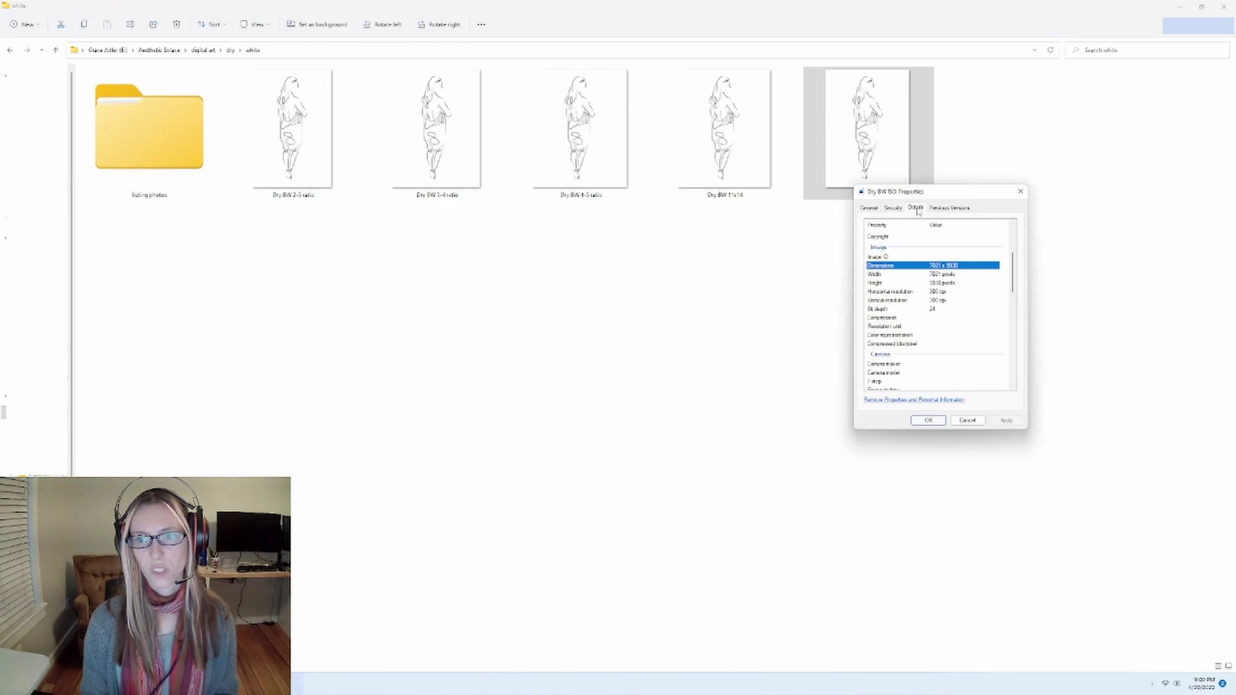
Step: Switch back to GIMP and create the new image in portrait orientation, 7021 px wide and 9930 px high
mouse_move(660, 684)
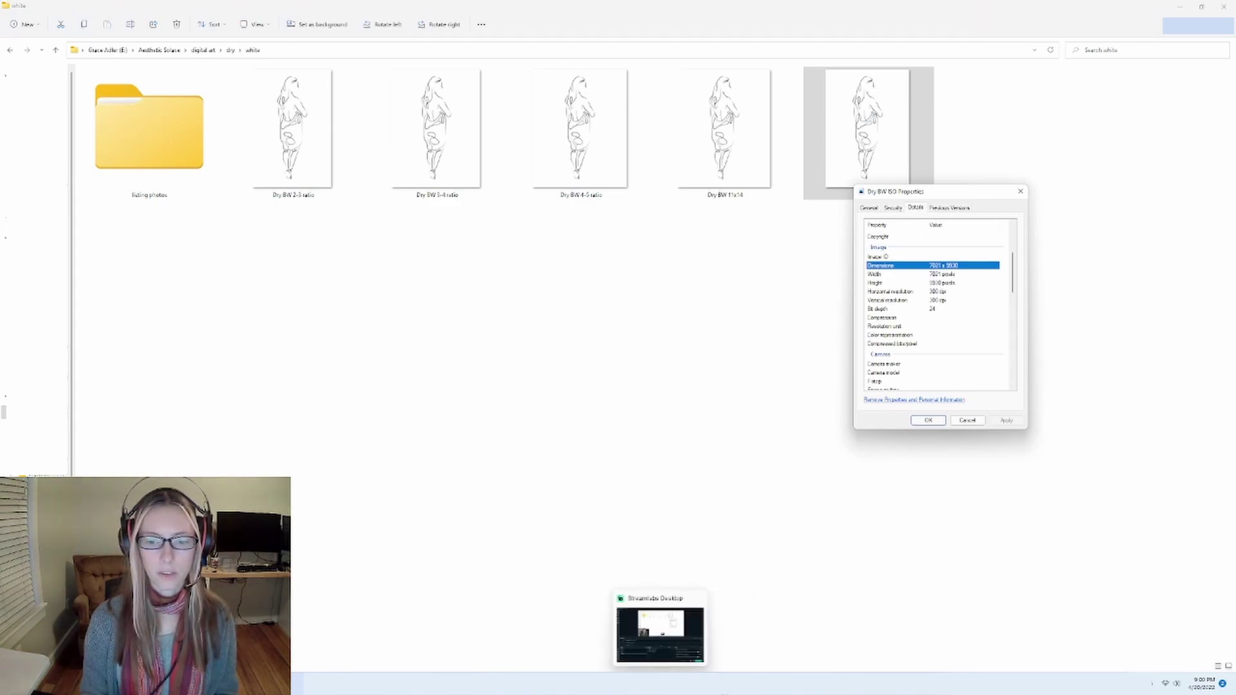
mouse_move(746, 683)
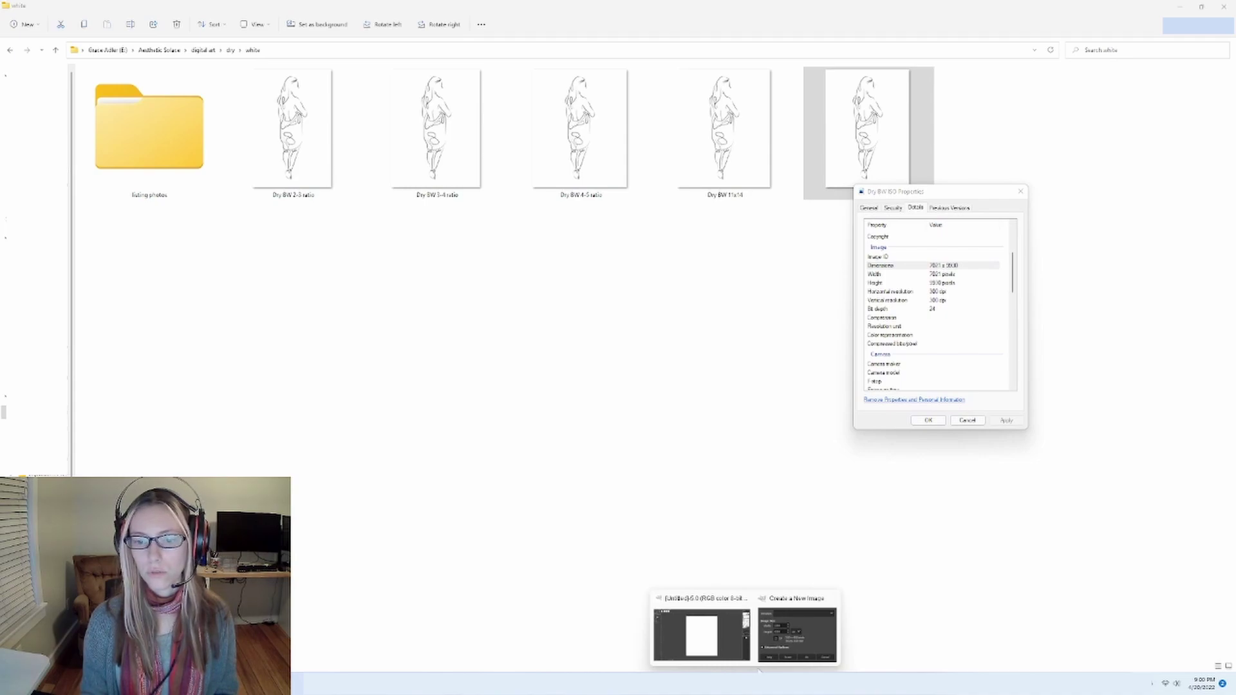
click(731, 647)
click(23, 44)
text(7021)
key(Tab)
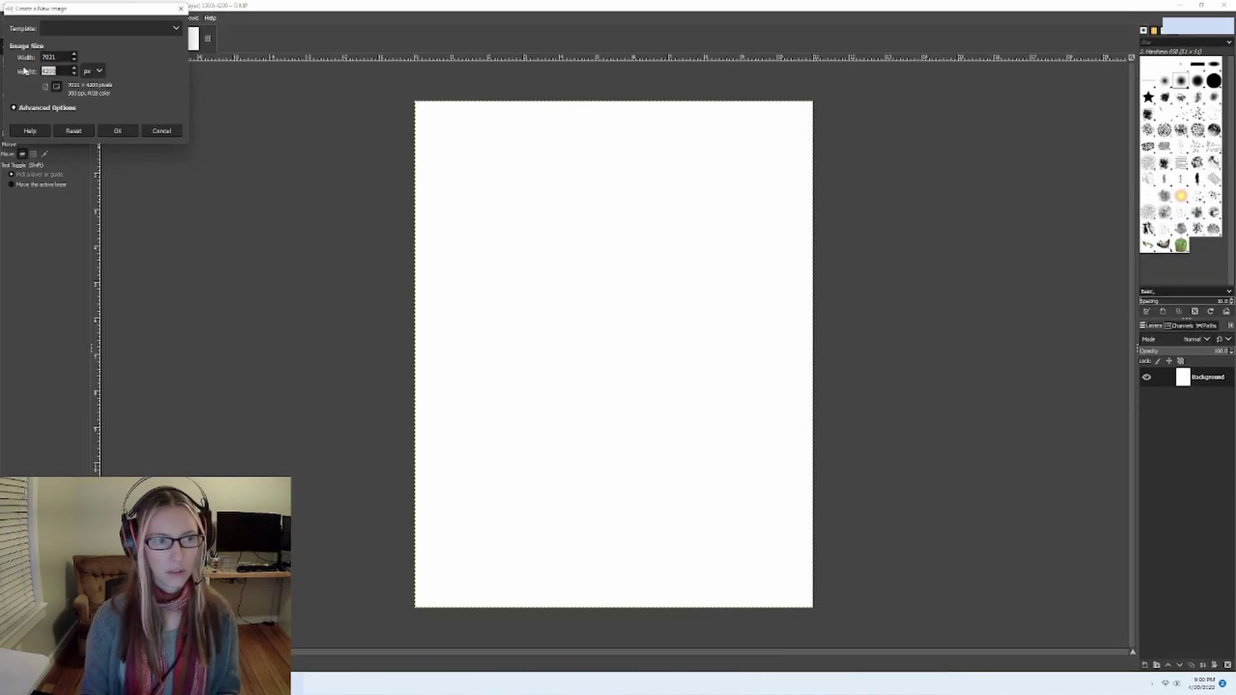
text(9)
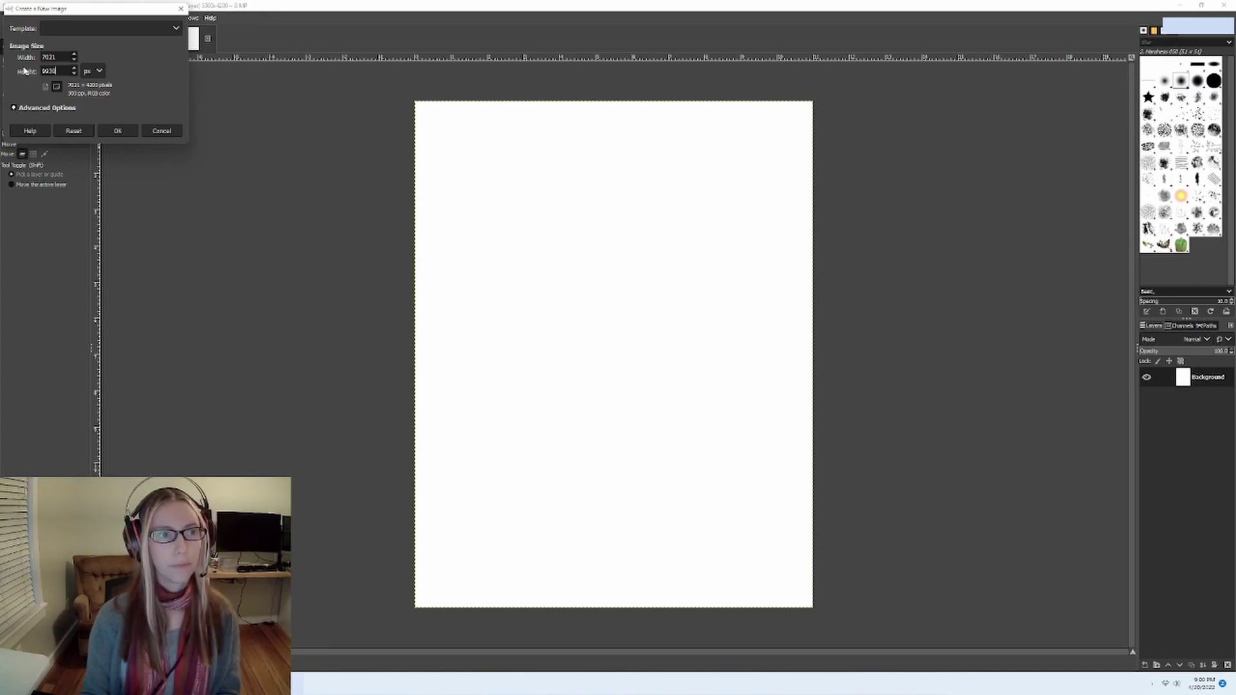
text(930)
click(46, 87)
click(121, 130)
click(122, 128)
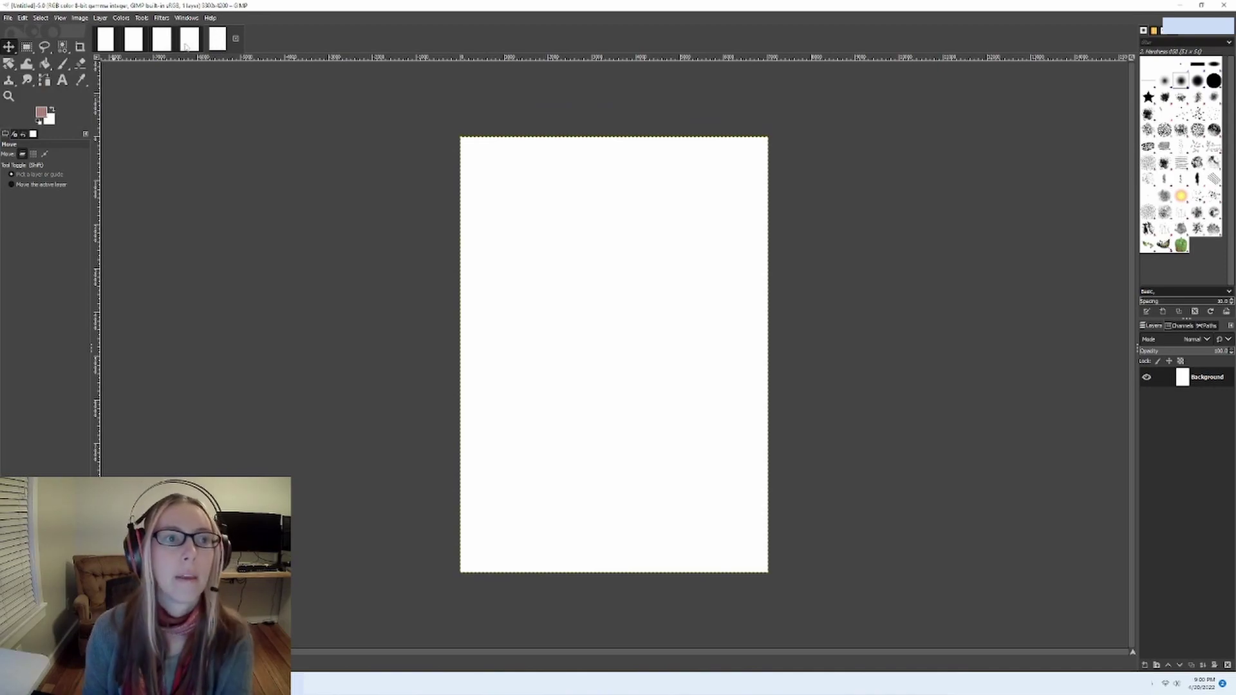
Step: Glance through the other open images, return to the 7021 x 9930 px one and save its settings as a template named "ISO"
click(187, 45)
click(161, 40)
click(229, 40)
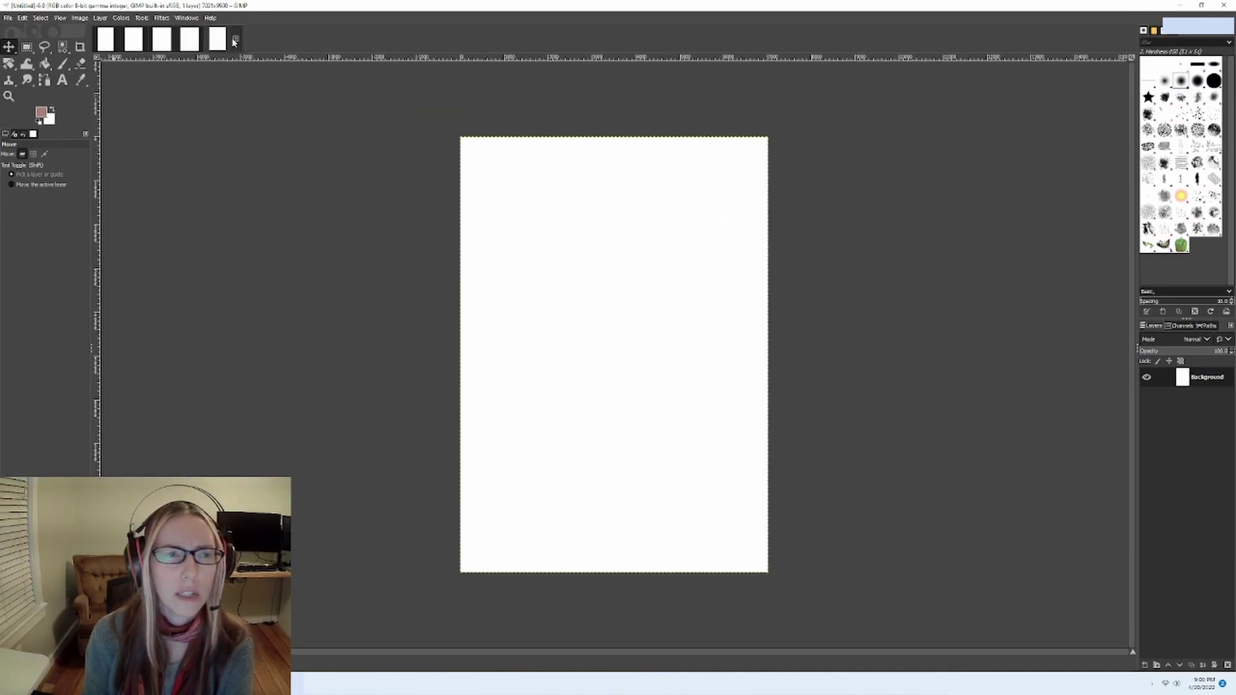
click(7, 18)
click(50, 193)
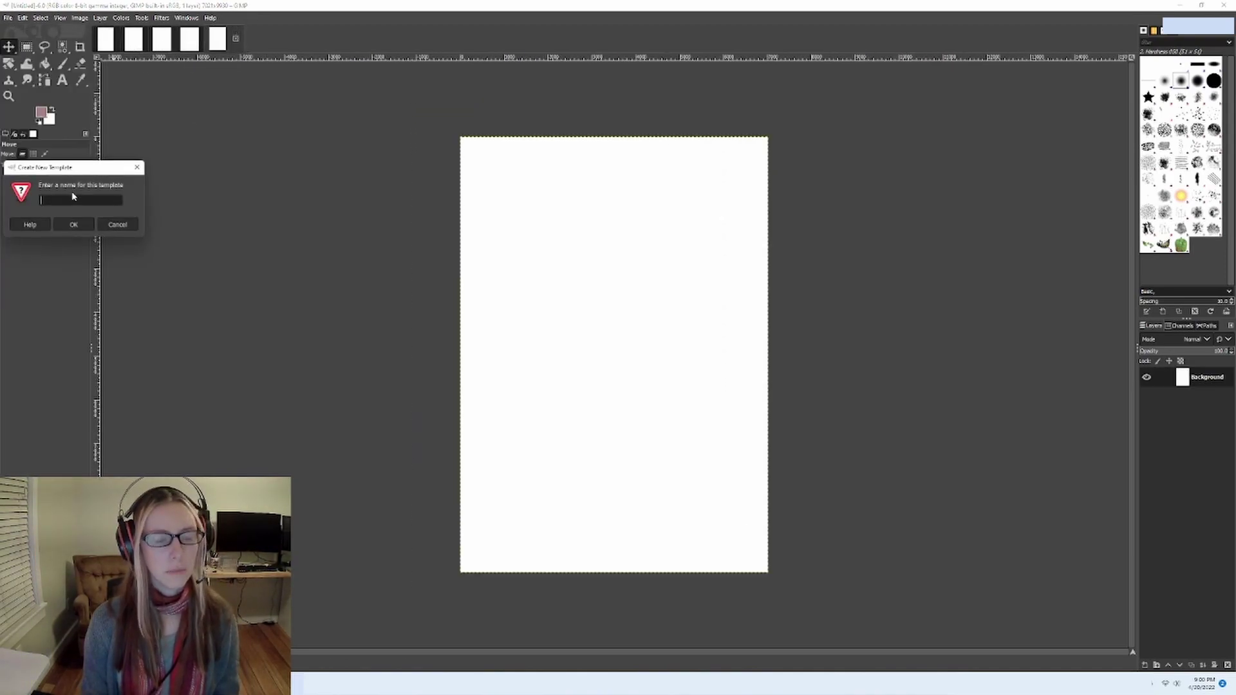
key(Return)
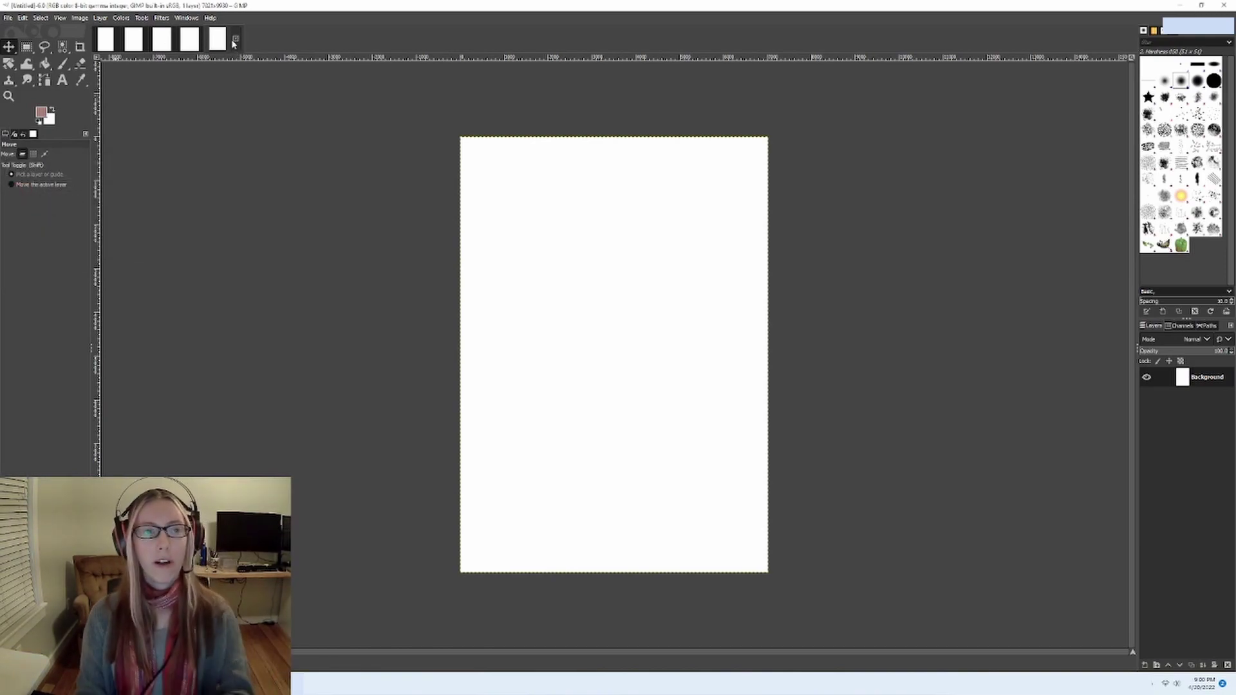
Step: Close all the open blank images
key(ctrl+w)
key(ctrl+w)
key(ctrl+w)
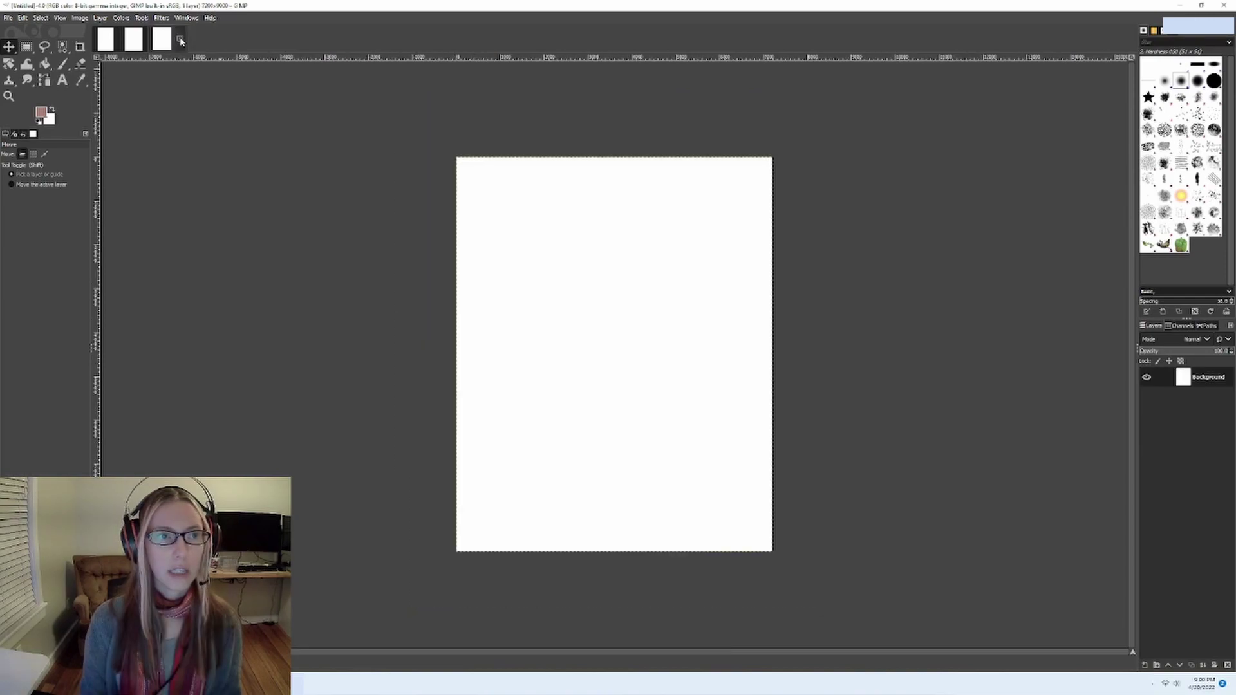
key(ctrl+w)
key(ctrl+w)
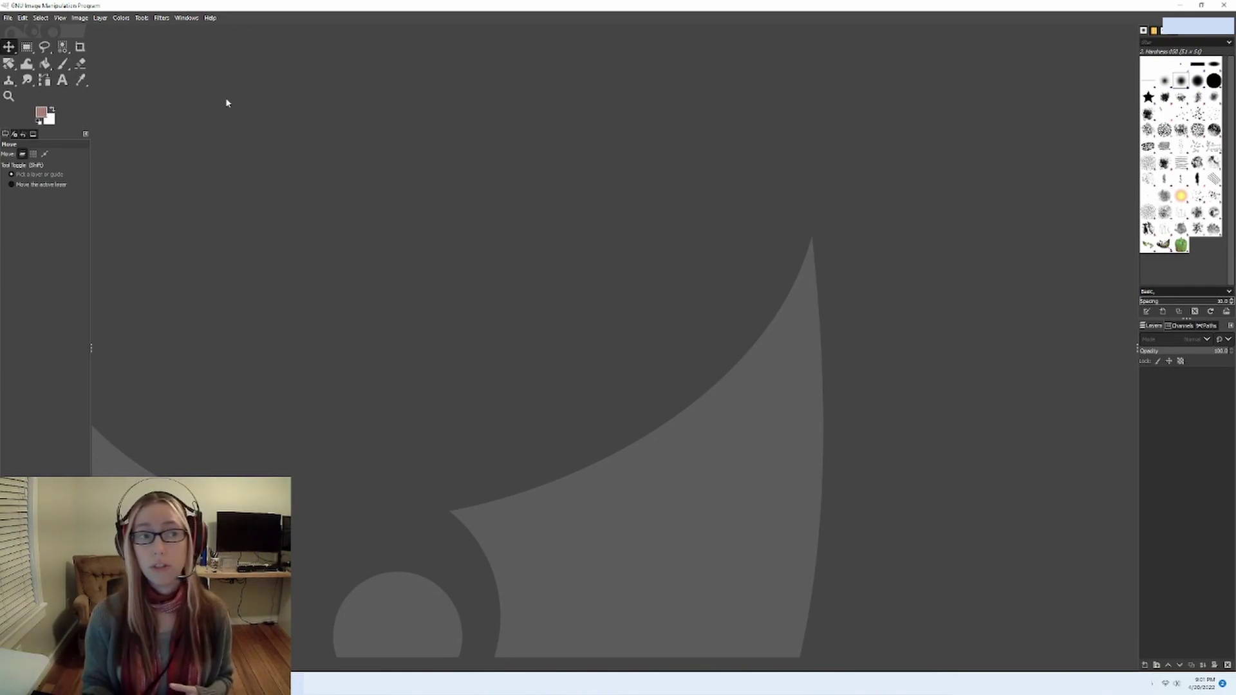
Step: Create a new portrait image from the saved "2-3 ratio" template
click(9, 18)
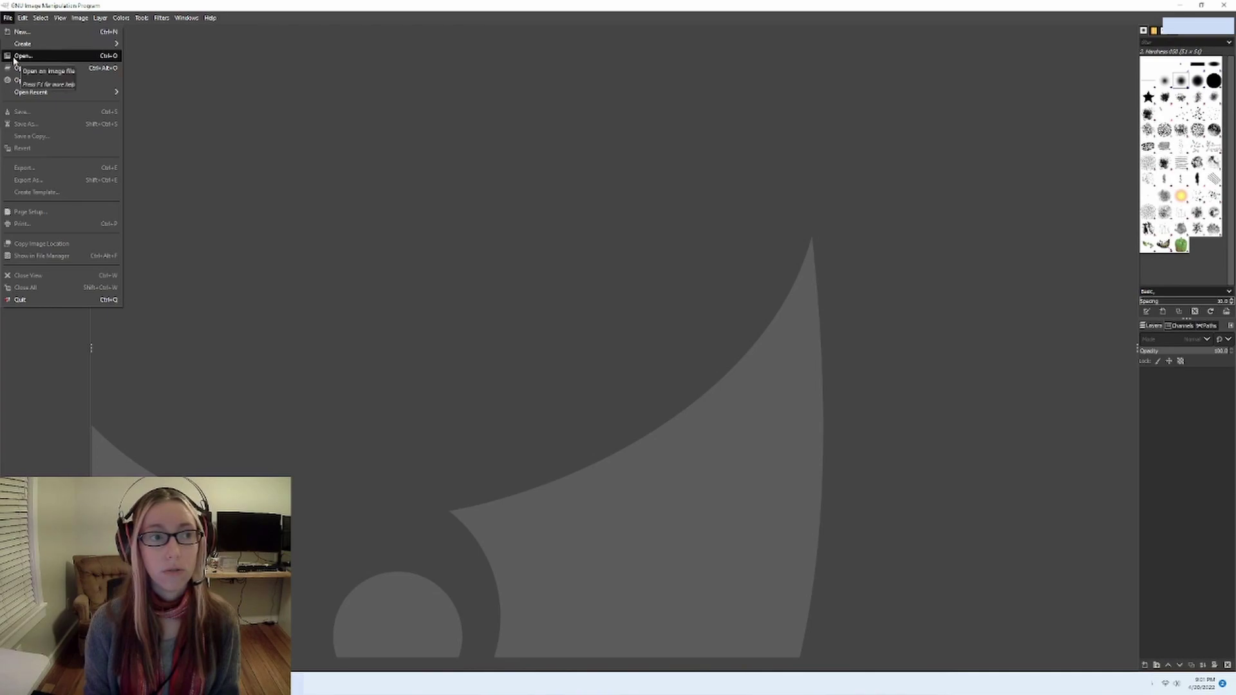
click(52, 32)
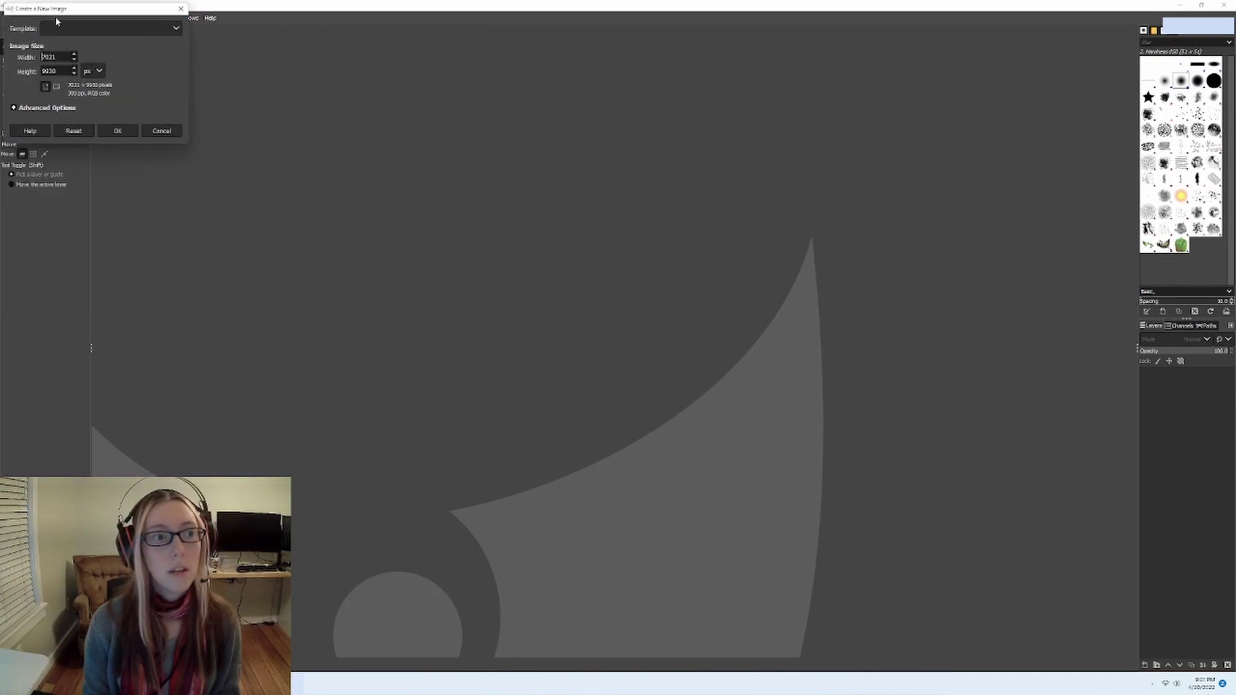
click(75, 30)
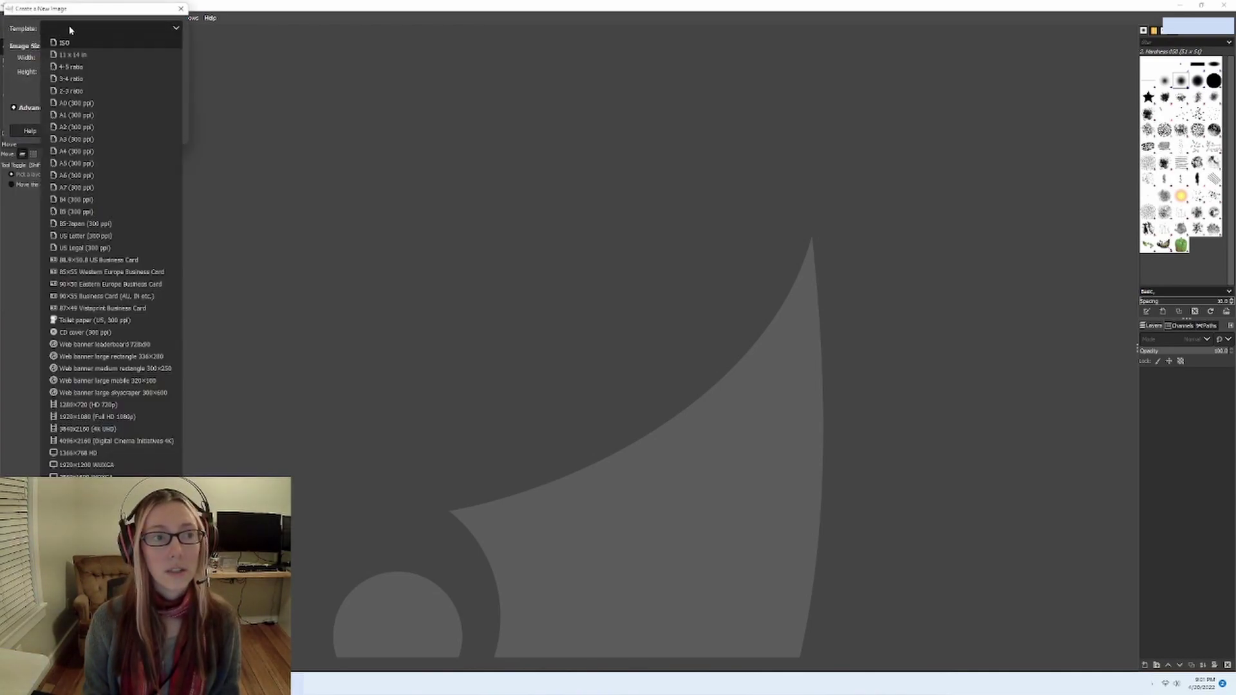
click(66, 91)
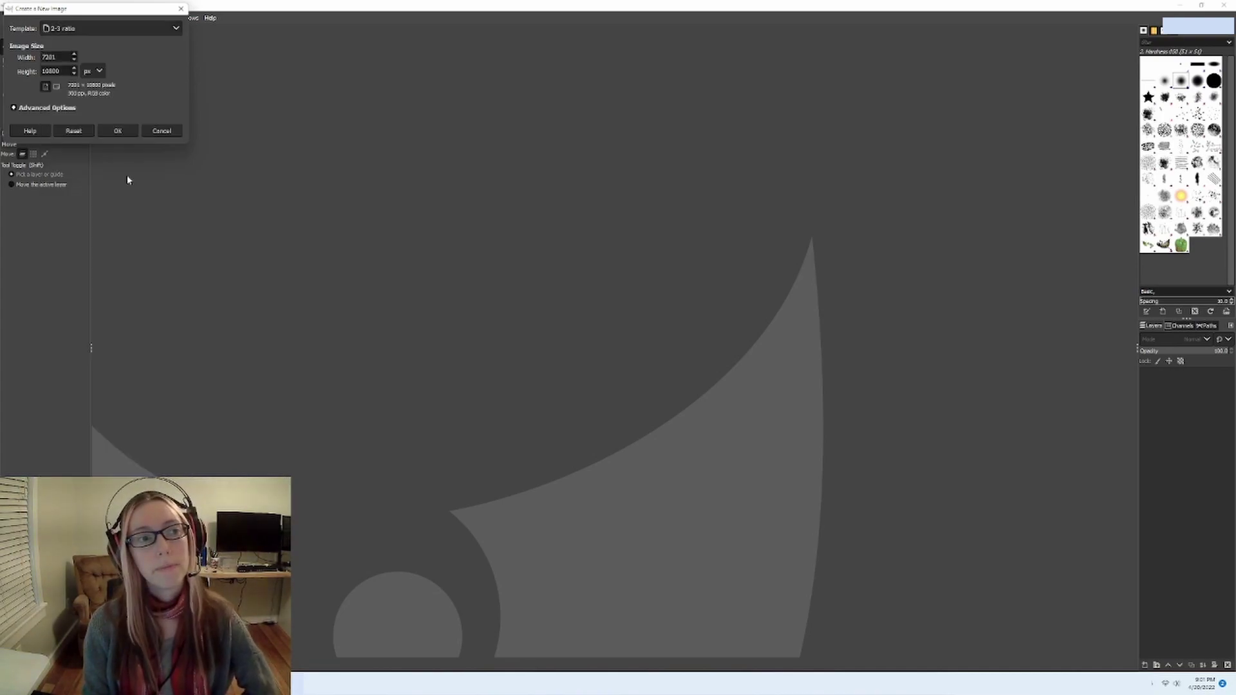
click(56, 86)
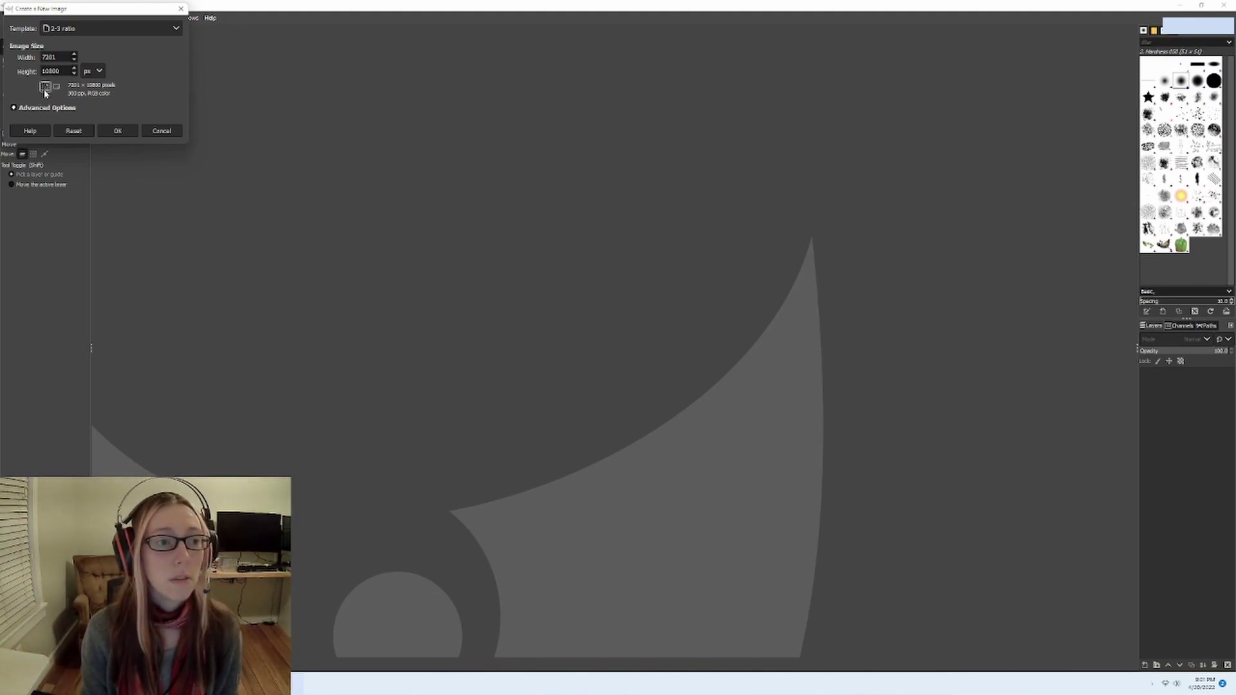
click(130, 134)
click(126, 127)
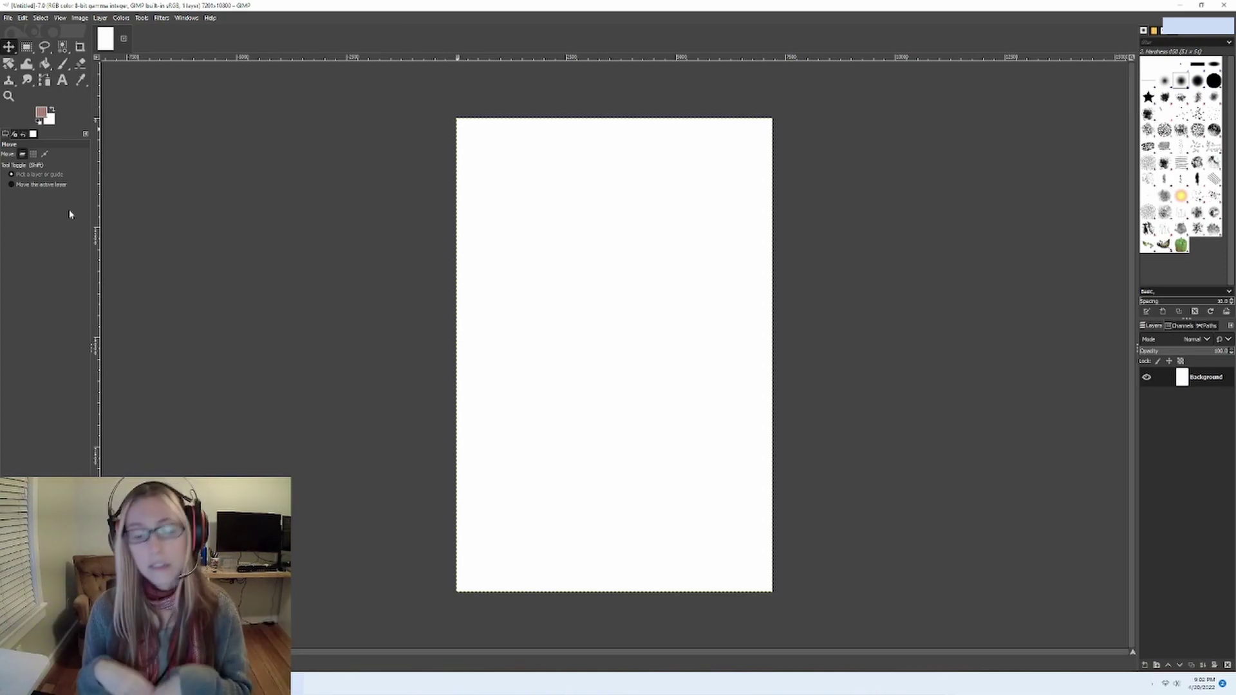
Step: Add a transparent layer named "art" and paint a large heart outline on it with the Paintbrush
click(1144, 665)
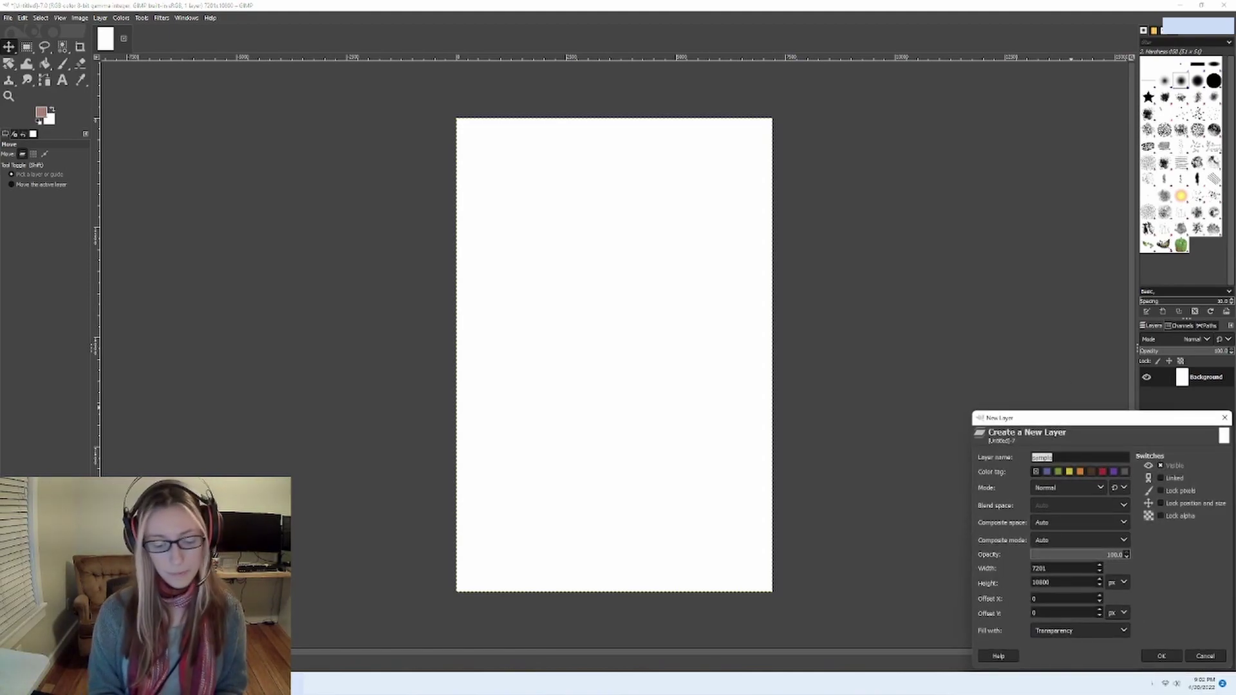
text(art)
key(Return)
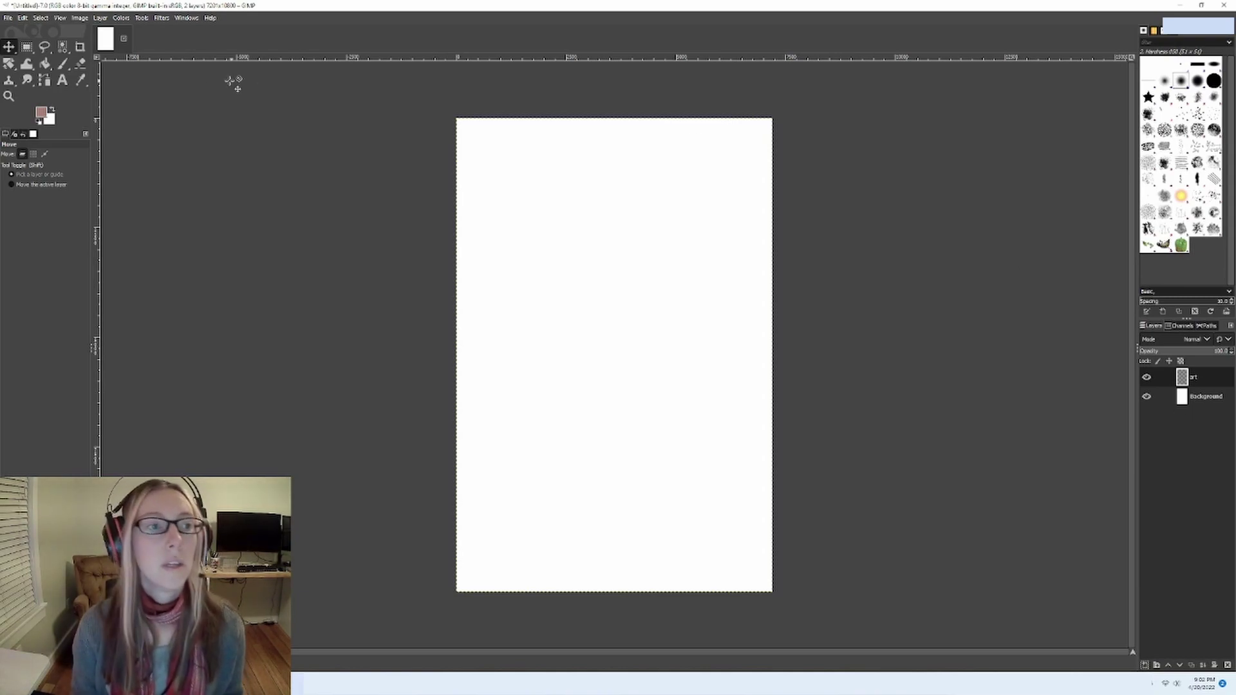
click(63, 63)
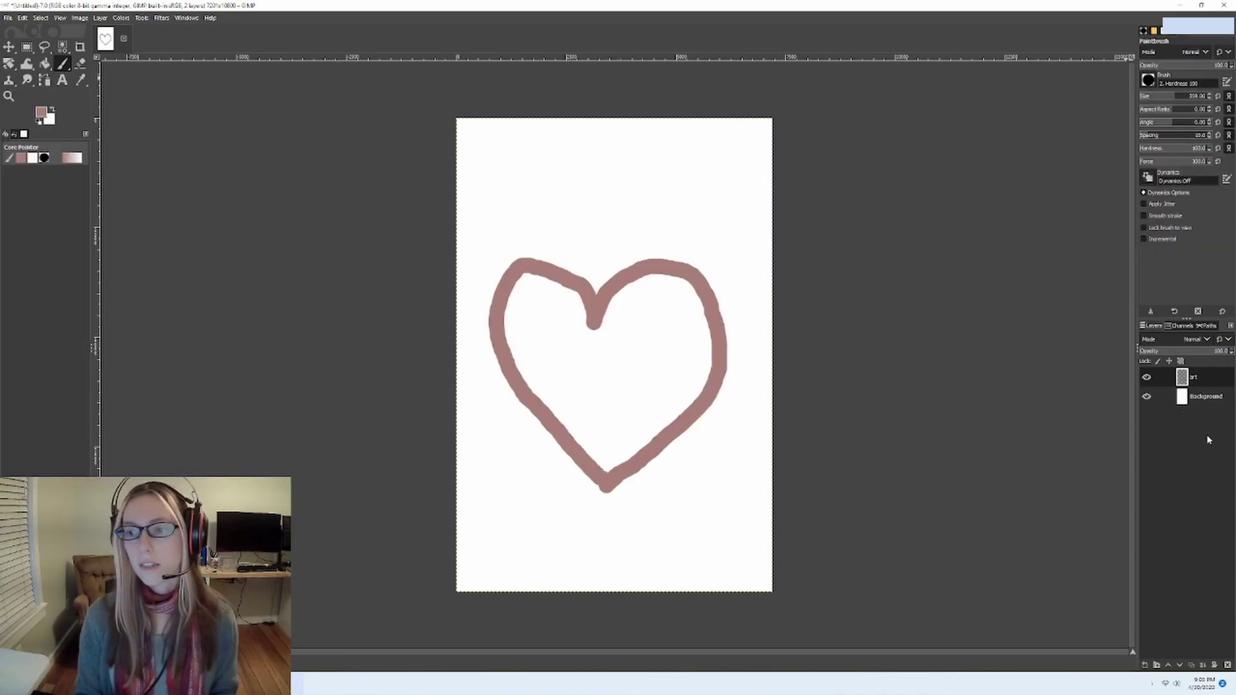
Step: Hide and show the "art" layer several times to check what it contains apart from the background
click(1146, 378)
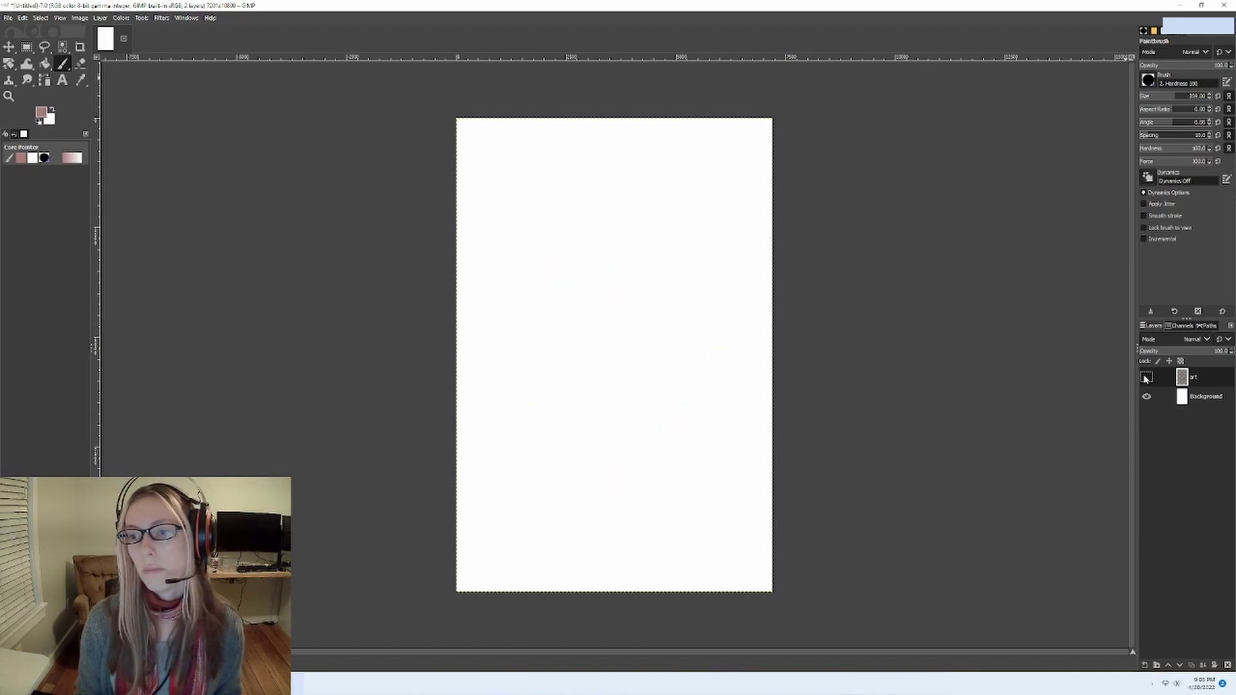
click(1146, 379)
click(1147, 379)
click(1146, 379)
click(1146, 378)
click(1146, 378)
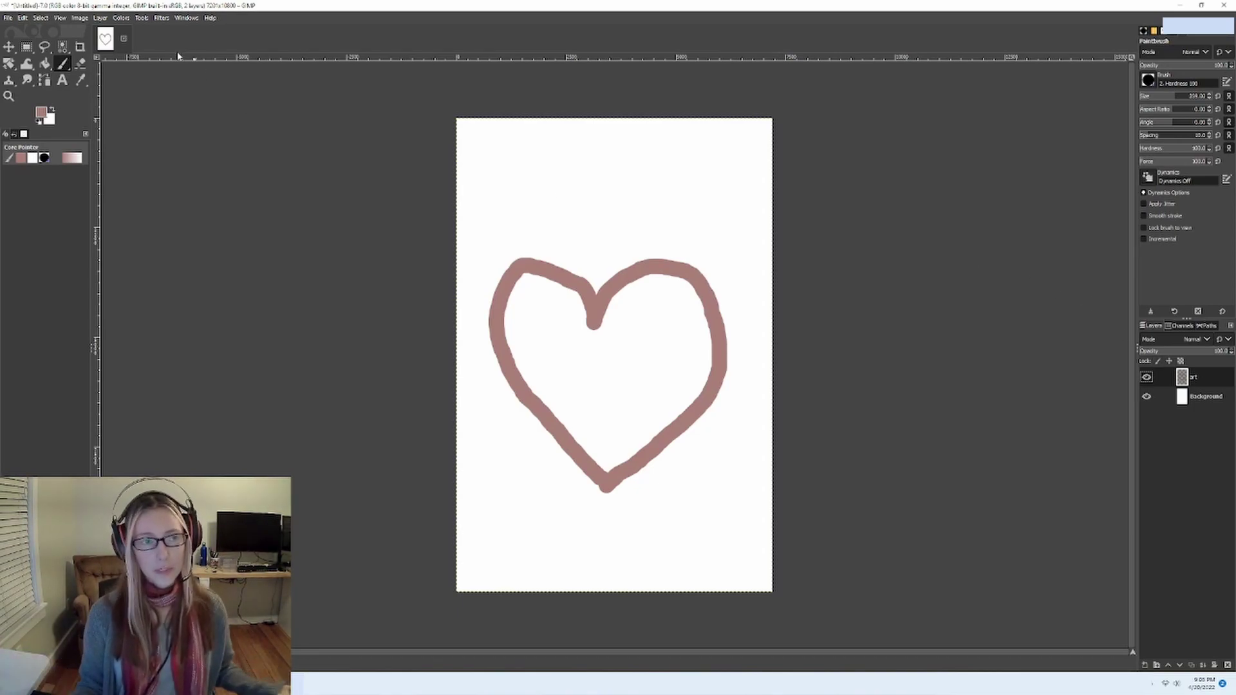
Step: Create a new portrait image from the saved "3-4 ratio" template
click(8, 18)
click(8, 17)
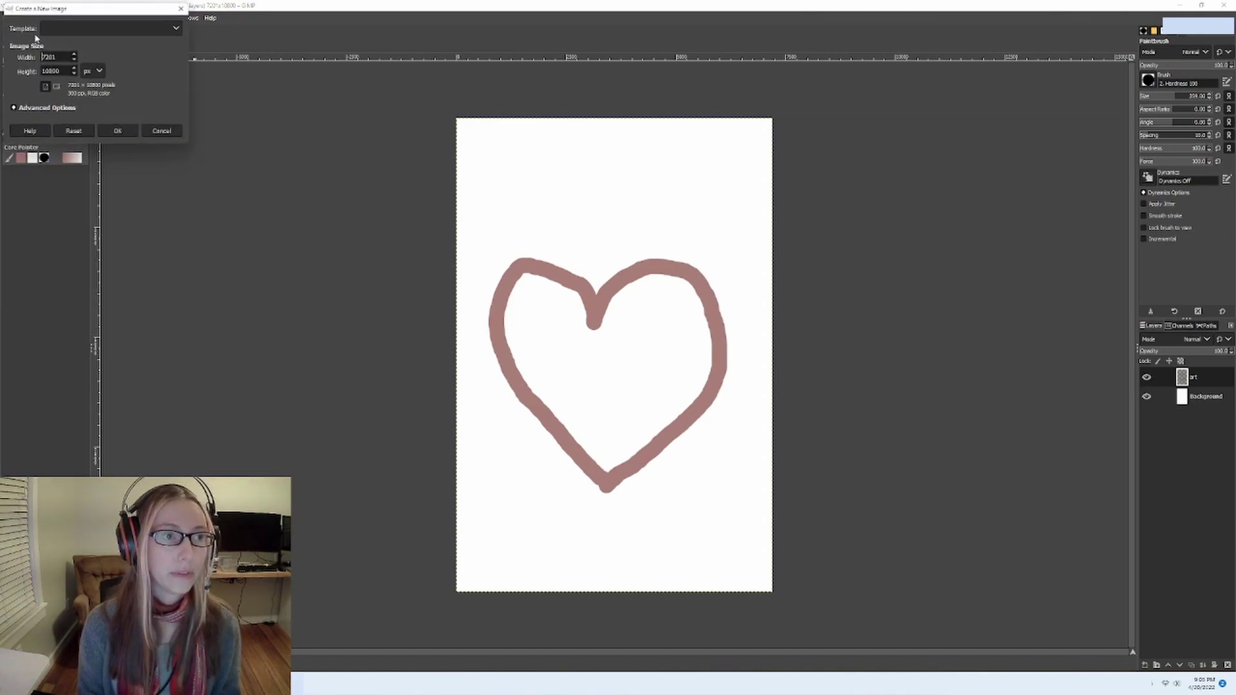
click(55, 29)
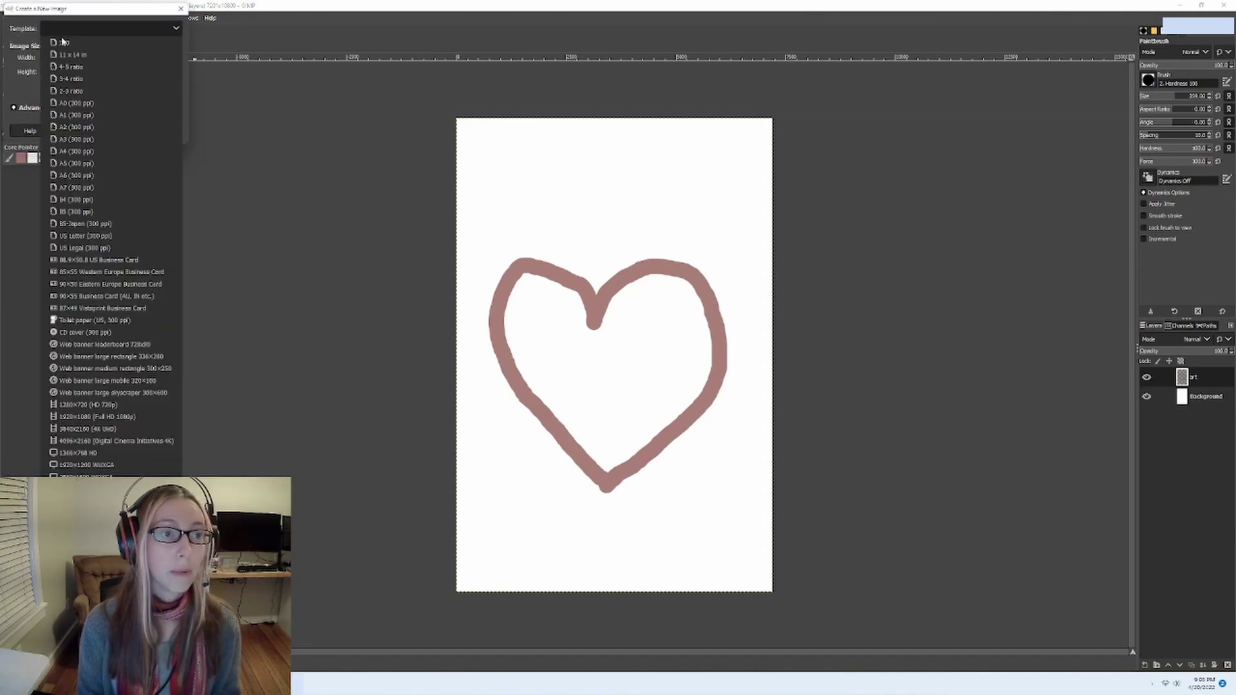
click(60, 80)
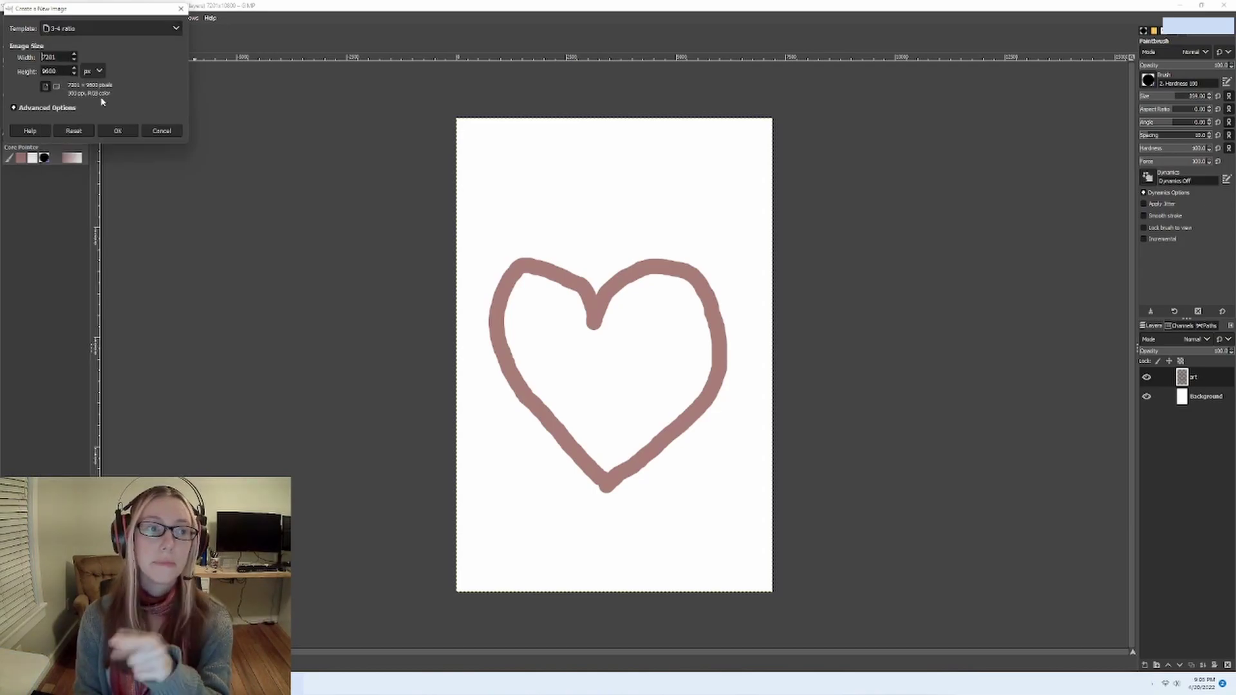
click(117, 131)
click(118, 123)
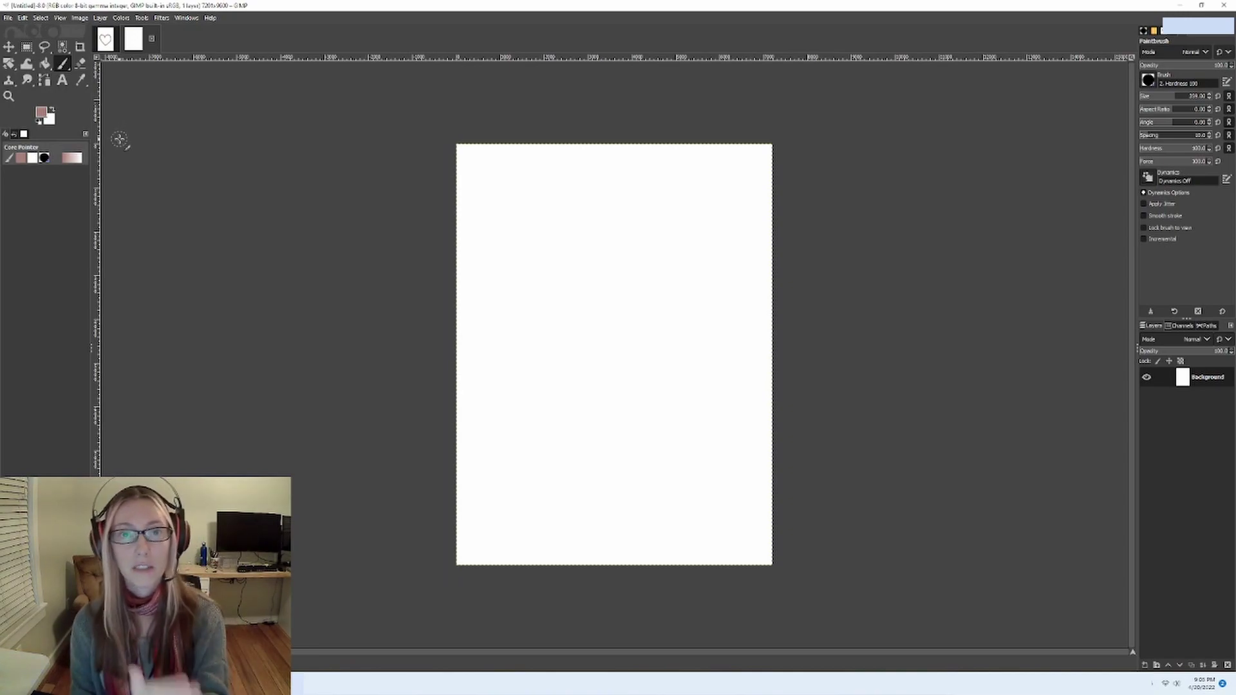
Step: Copy the "art" layer from the 2-3 ratio image and paste it into the 3-4 ratio image as a new layer
click(112, 39)
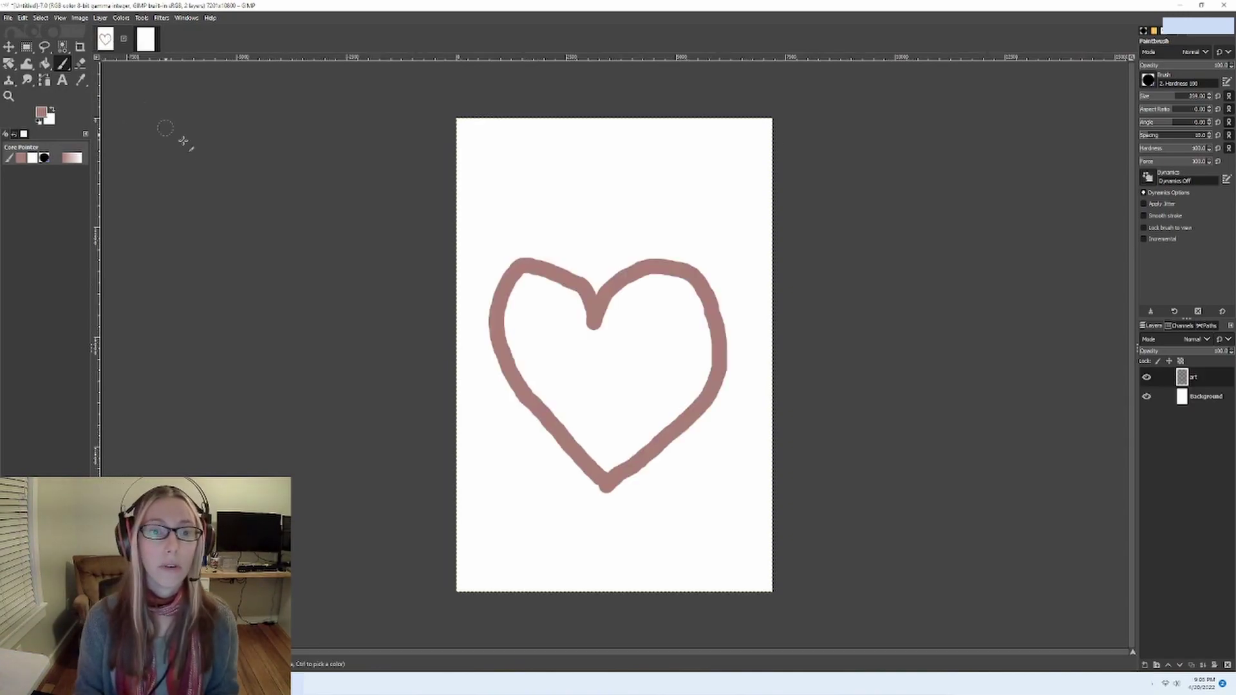
click(1199, 377)
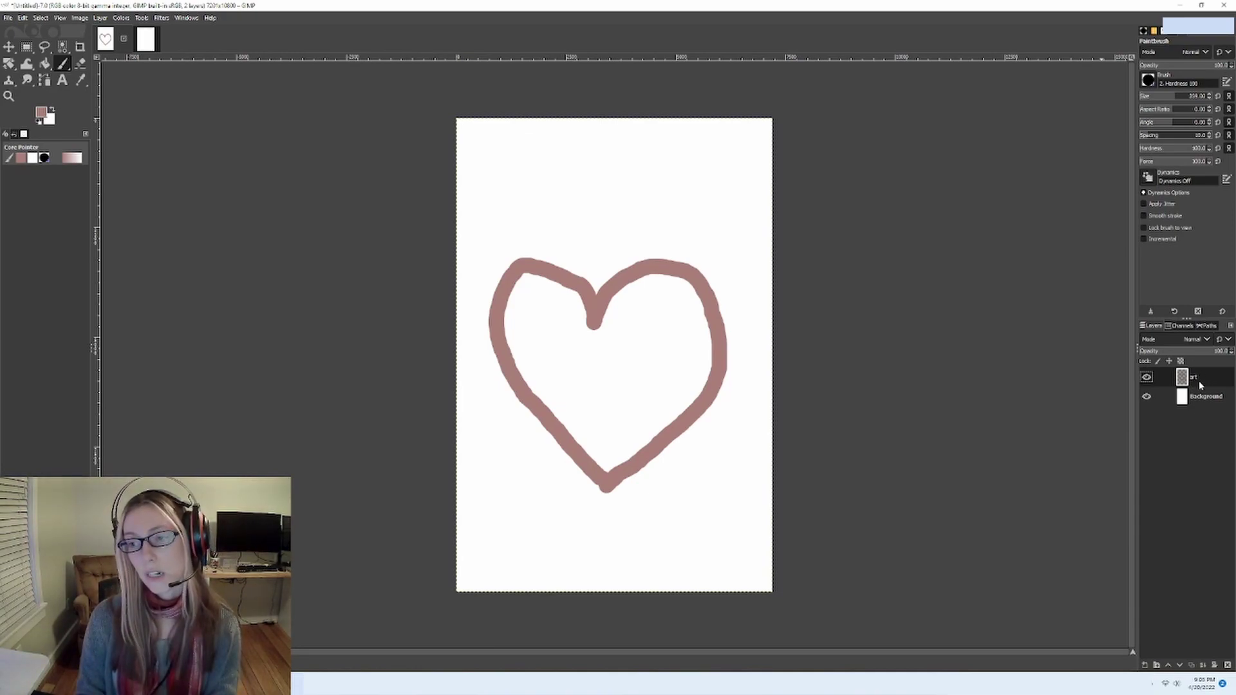
right_click(1198, 381)
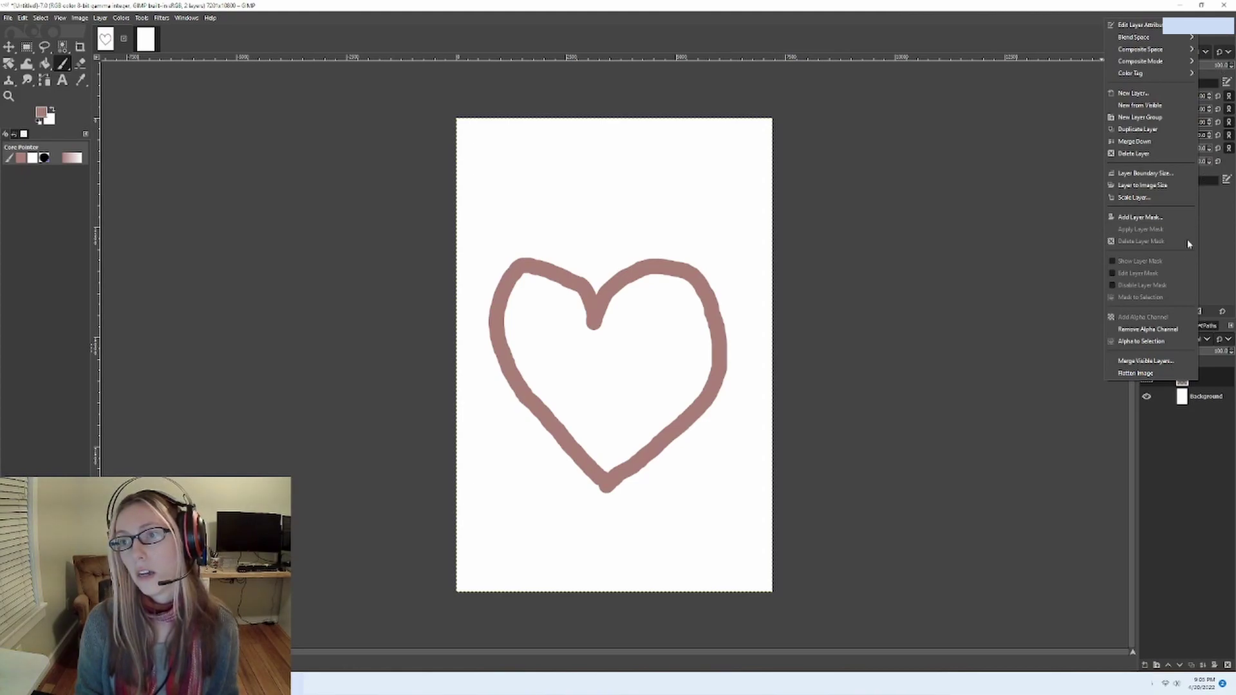
click(1203, 379)
right_click(1195, 379)
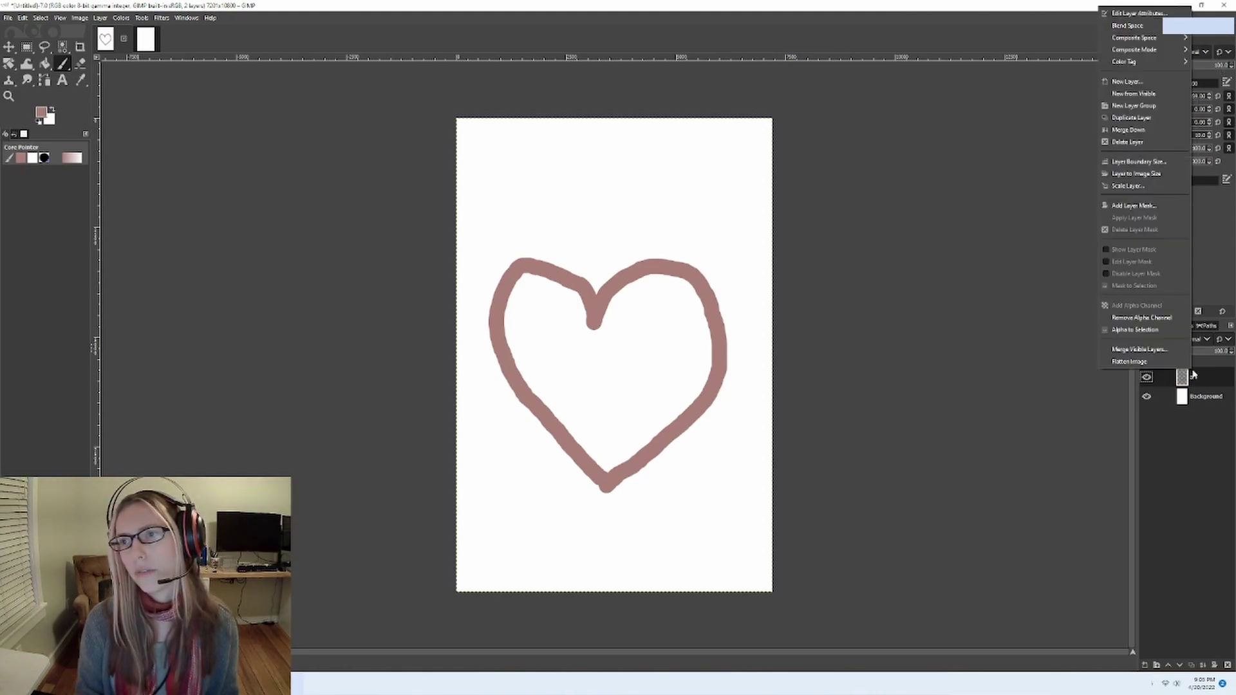
click(1201, 379)
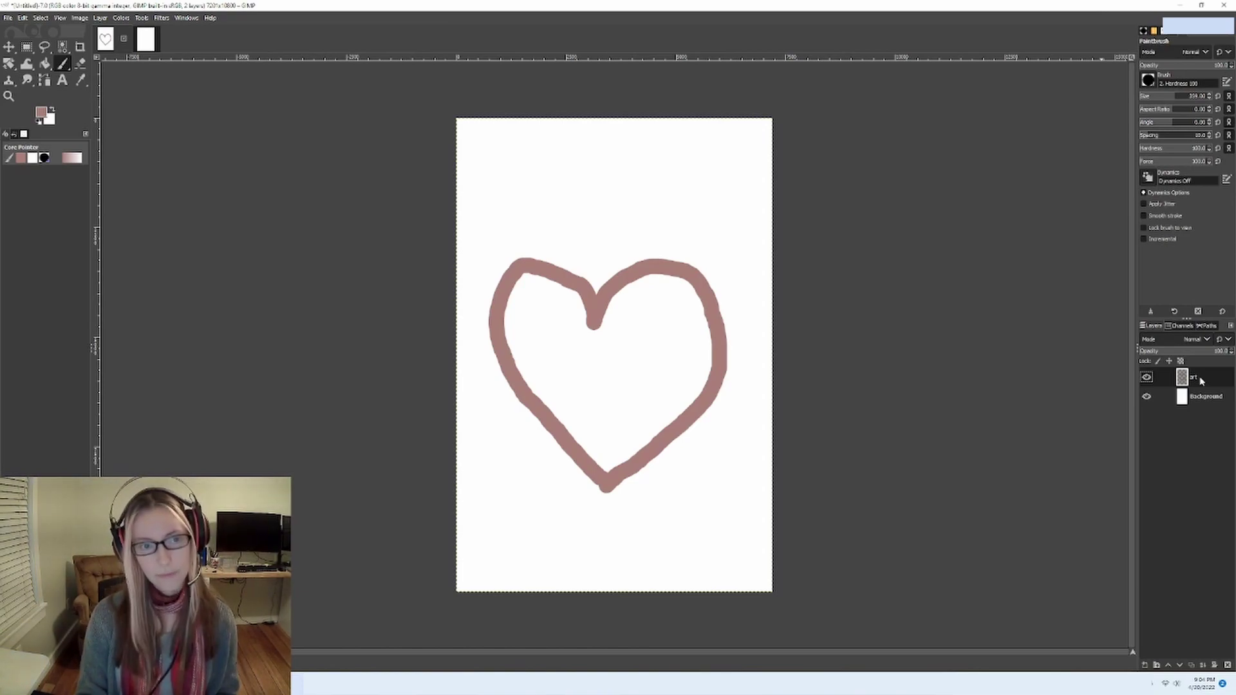
click(146, 41)
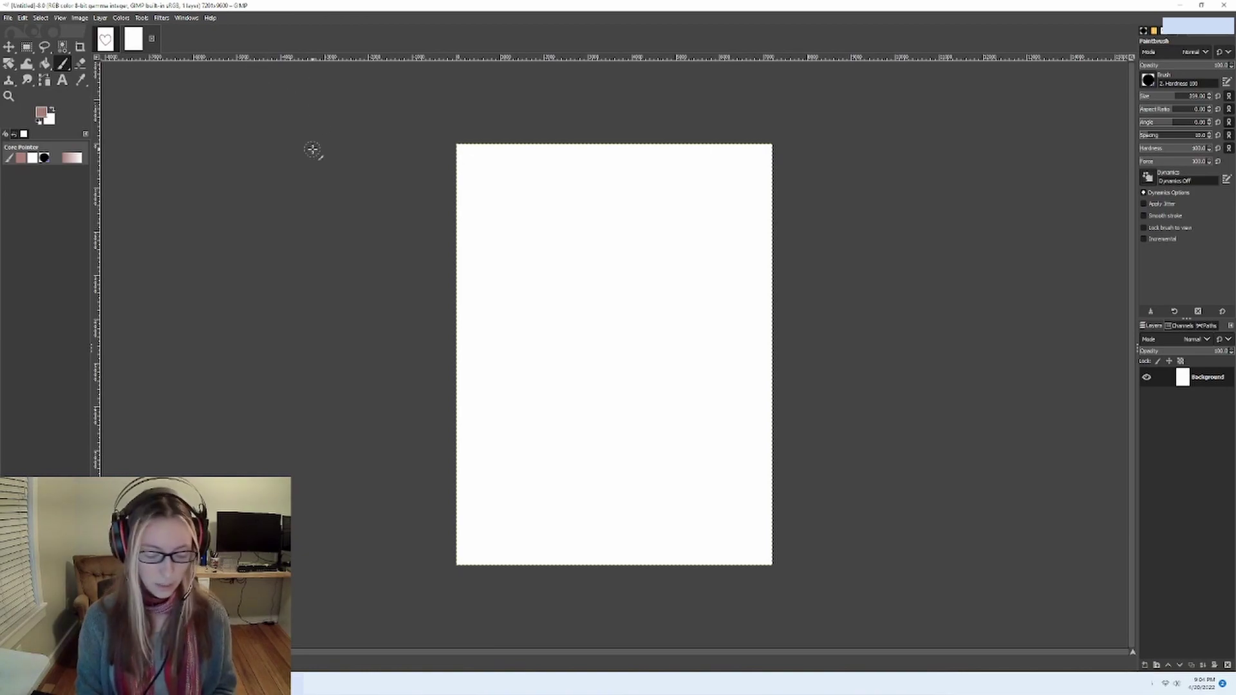
key(ctrl+v)
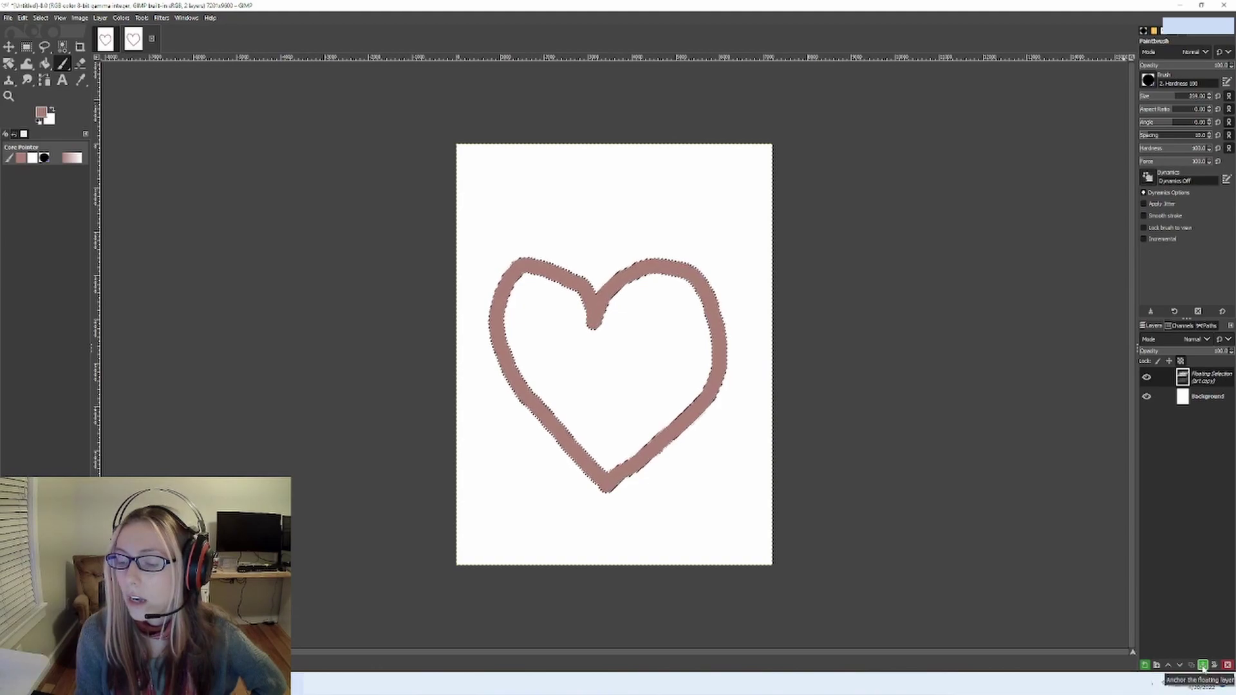
click(1143, 666)
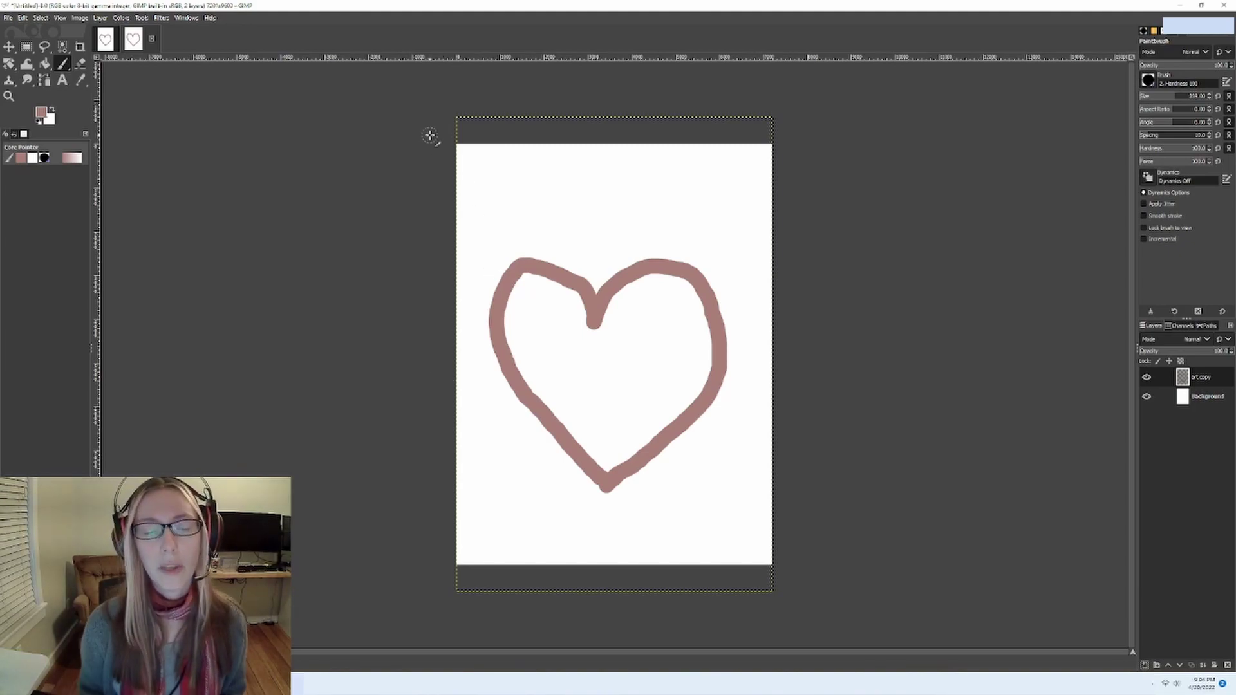
Step: Compare the heart's fit in the 2-3 ratio and 3-4 ratio images, ending on the 3-4 ratio one
click(105, 39)
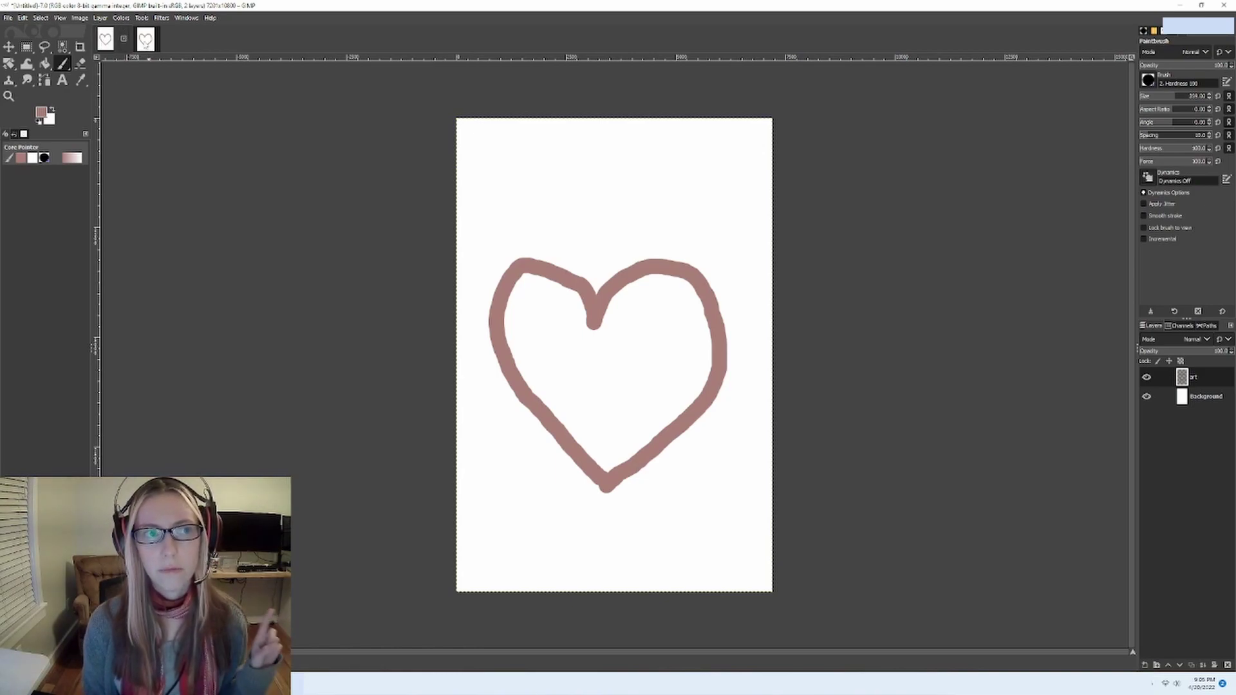
click(146, 40)
click(111, 47)
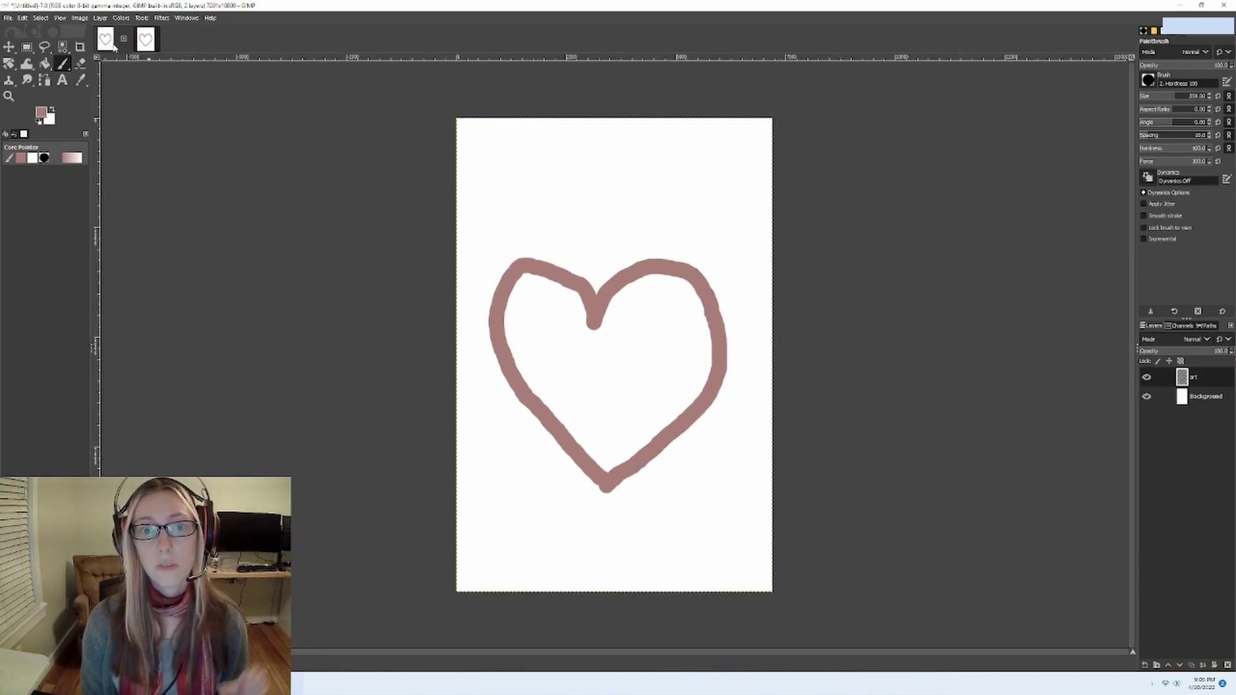
click(141, 44)
click(106, 41)
click(142, 43)
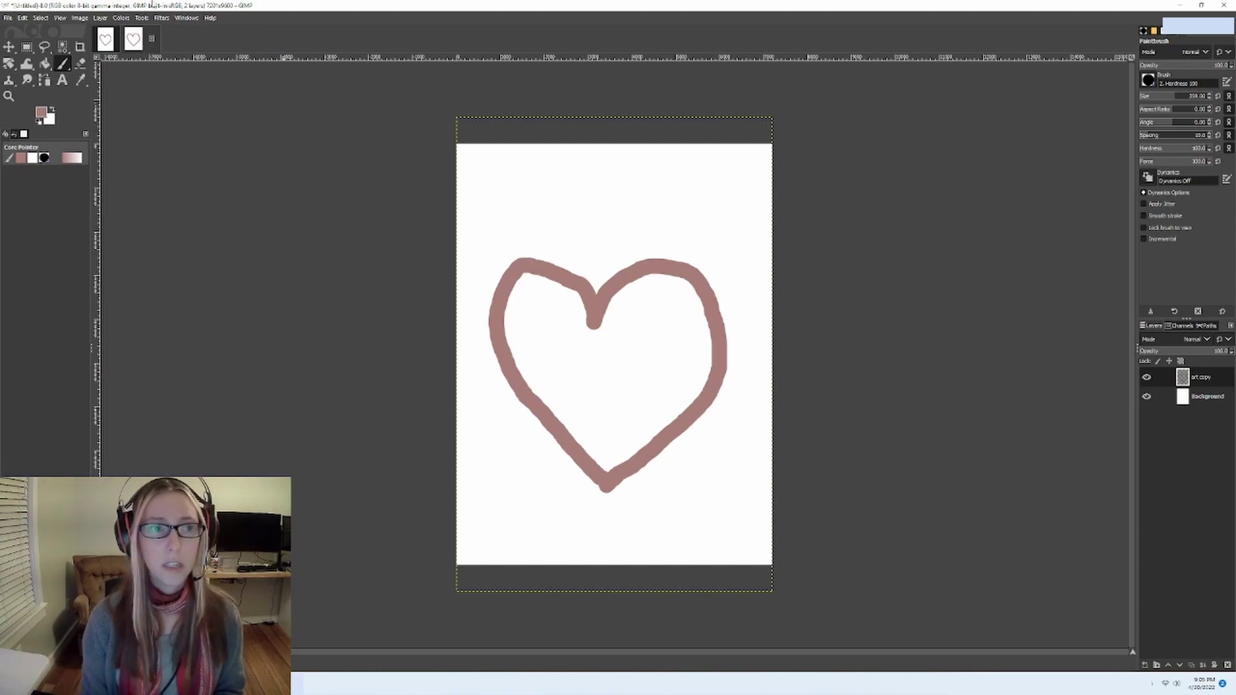
Step: Try scaling the pasted heart layer down proportionally and centring it on the canvas, and cancel the scaling
key(shift+s)
click(795, 604)
drag(795, 605, 613, 265)
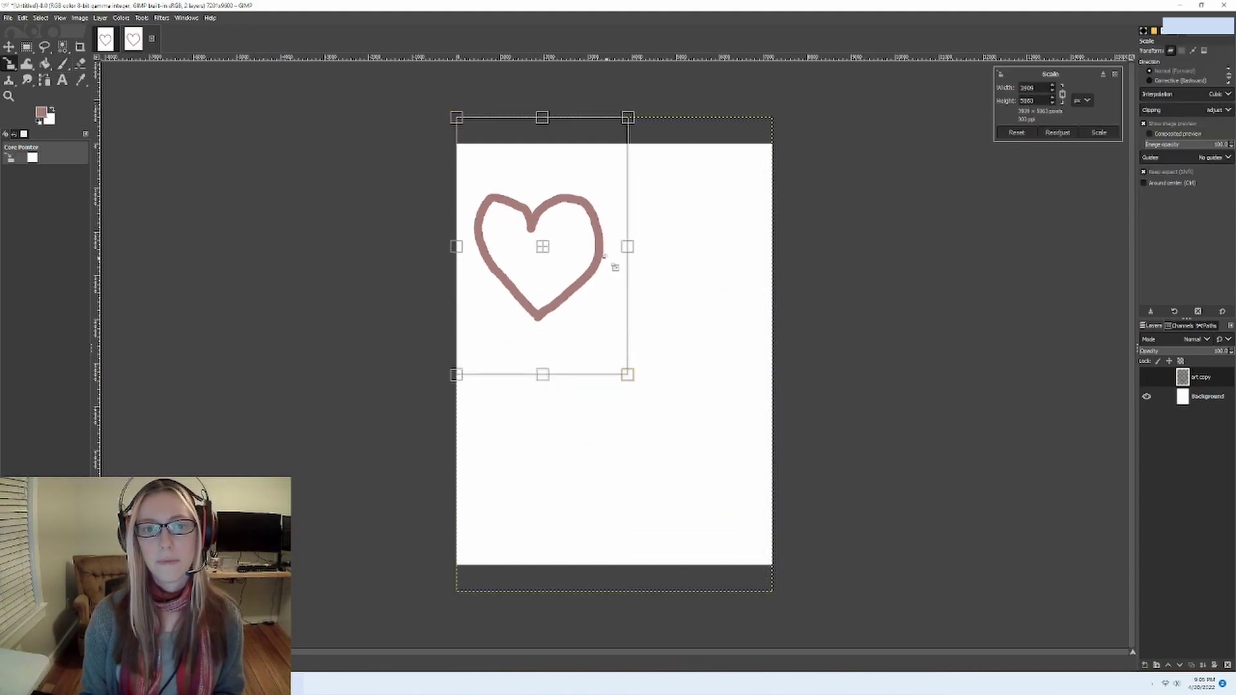
drag(541, 246, 618, 353)
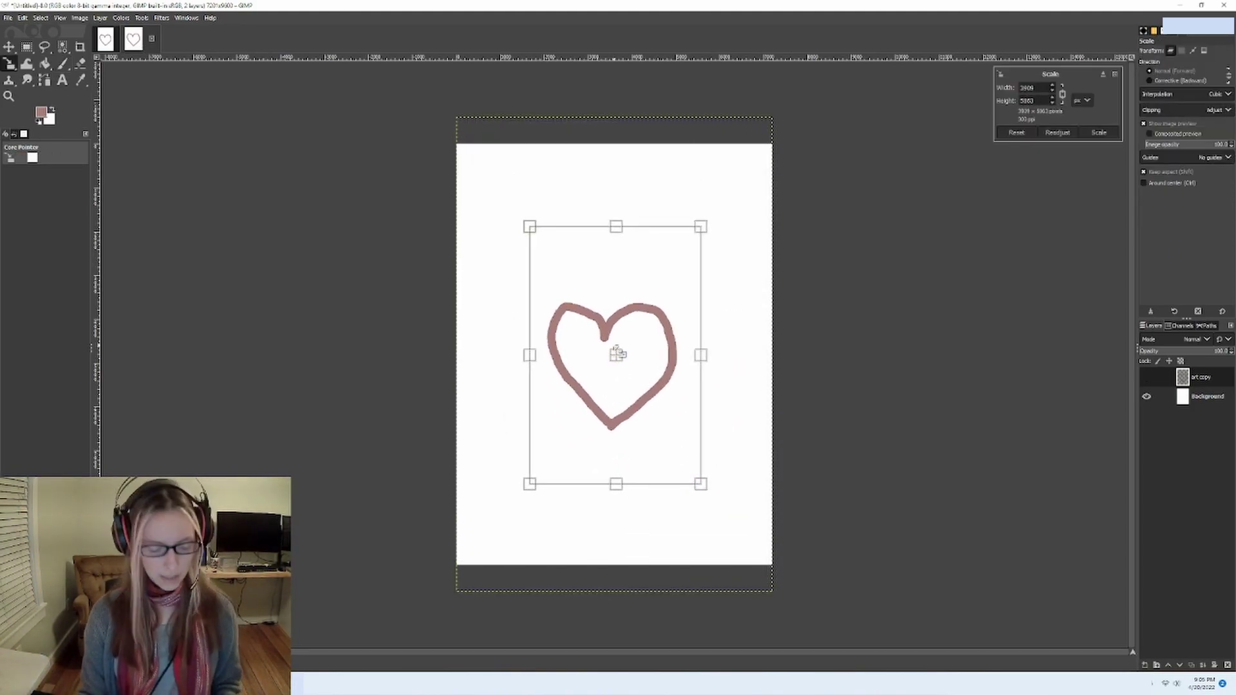
key(ctrl+z)
key(ctrl+z)
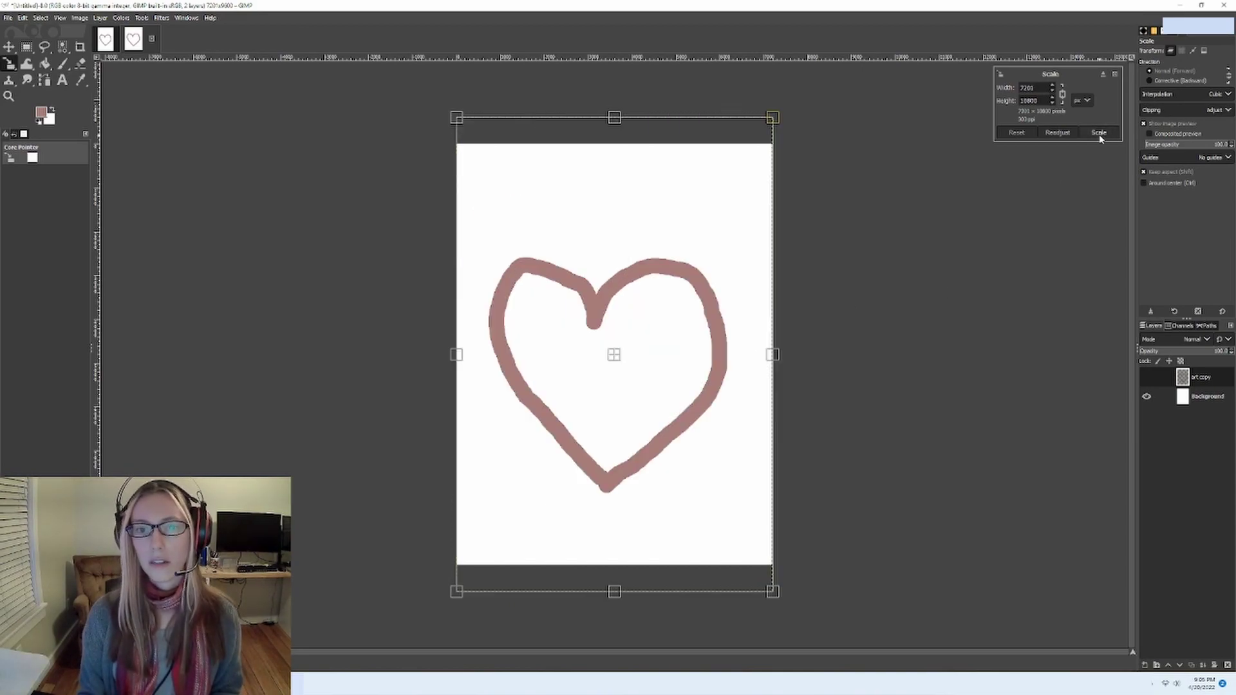
click(1115, 74)
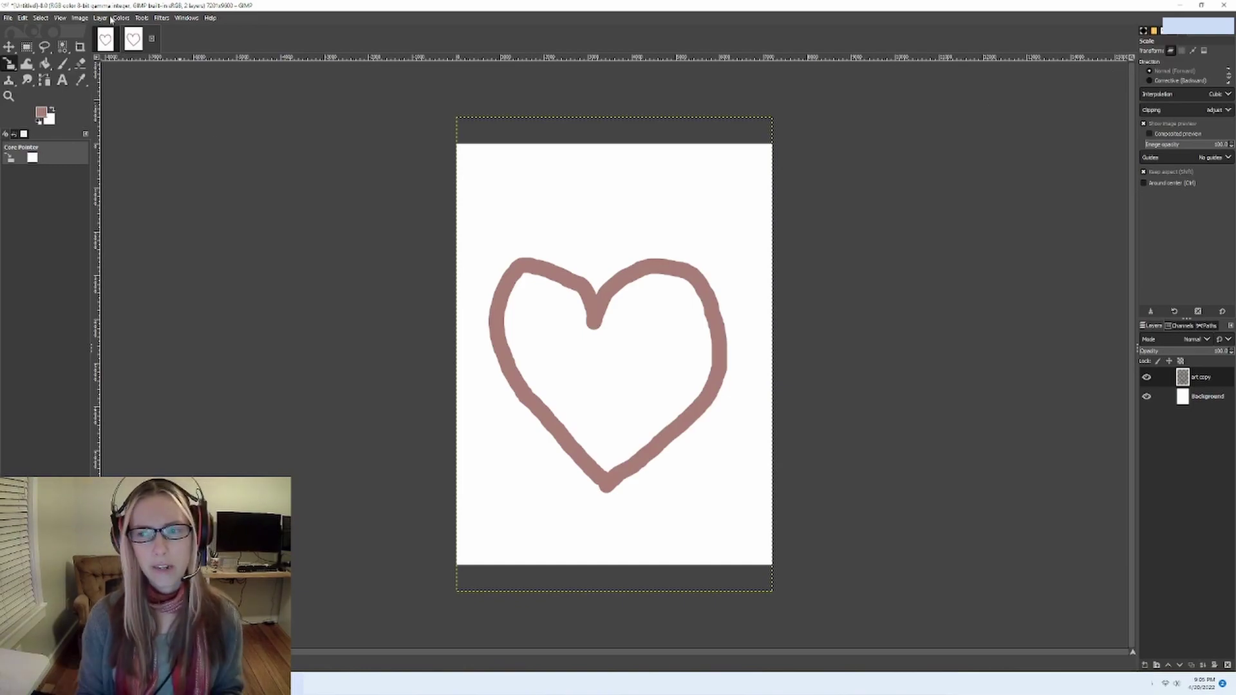
Step: Create a new portrait image from the saved "4-5 ratio" template
click(9, 18)
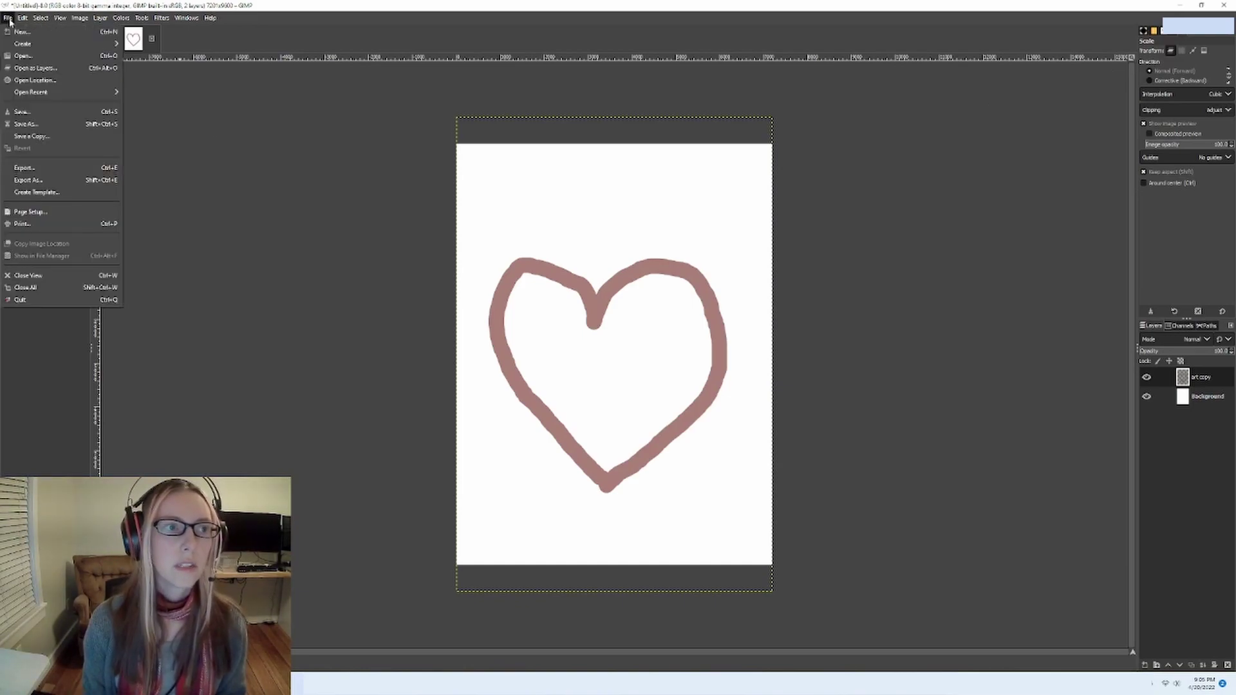
click(45, 31)
click(47, 30)
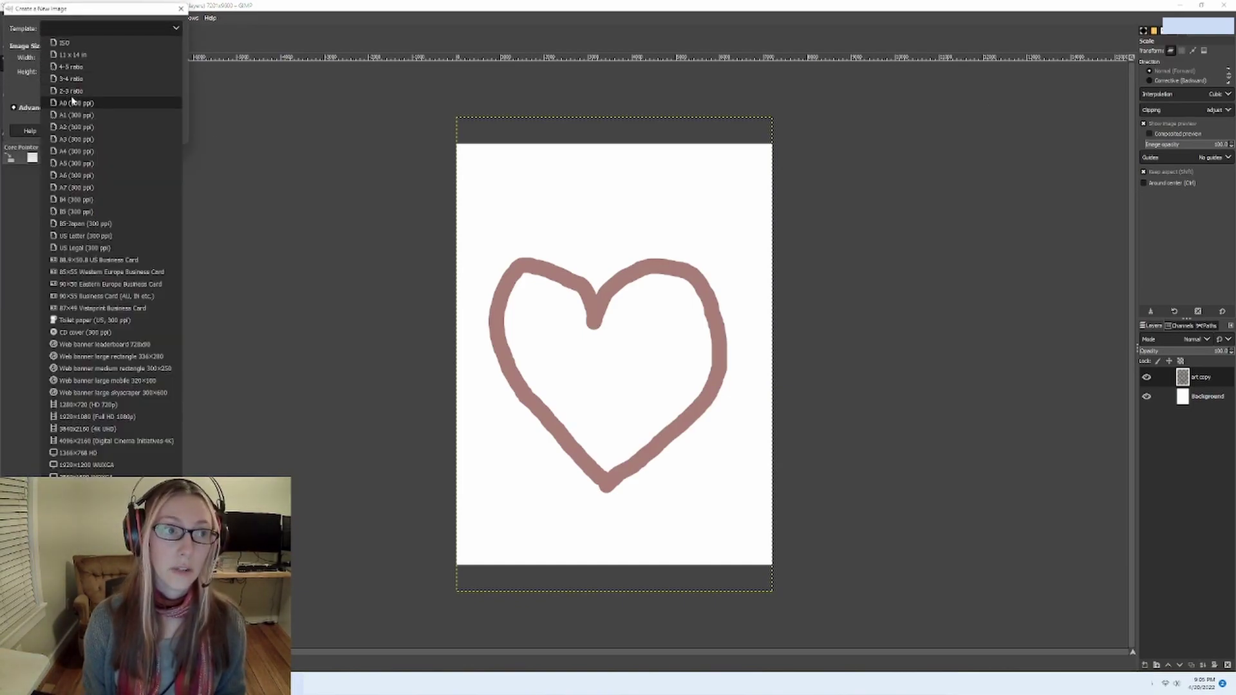
click(77, 67)
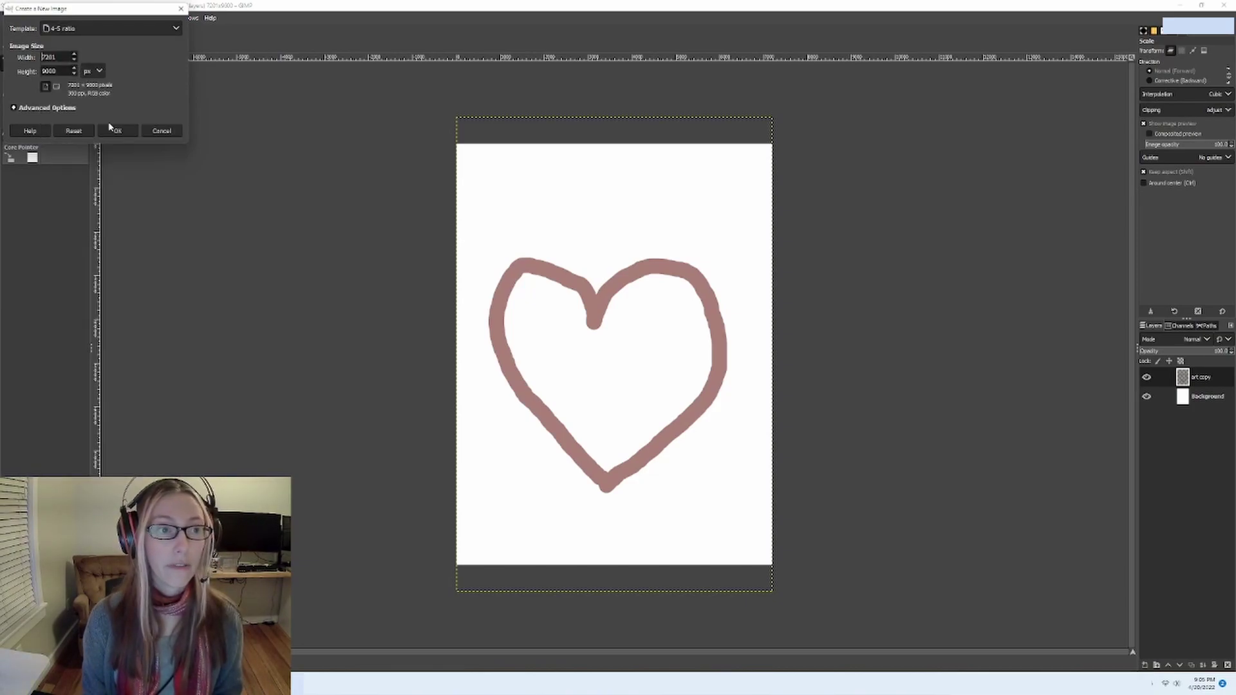
click(111, 128)
click(129, 124)
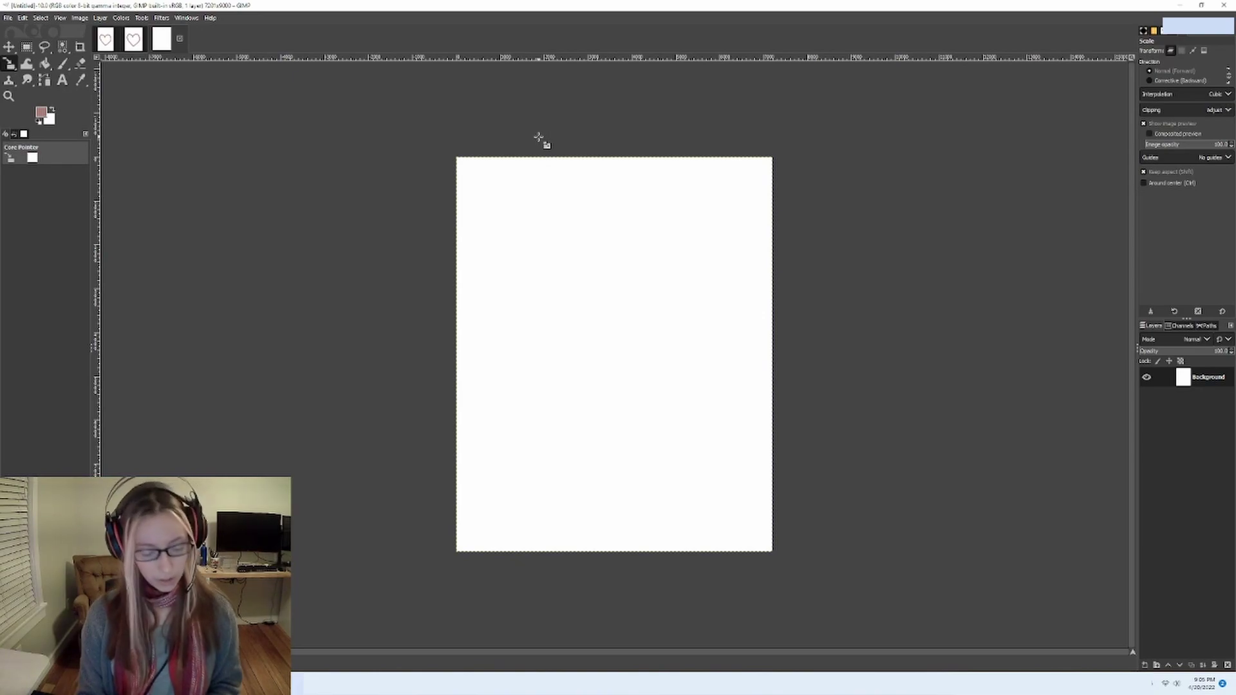
Step: Paste the copied heart into the 4-5 ratio image as a separate layer instead of anchoring it to the background
key(ctrl+v)
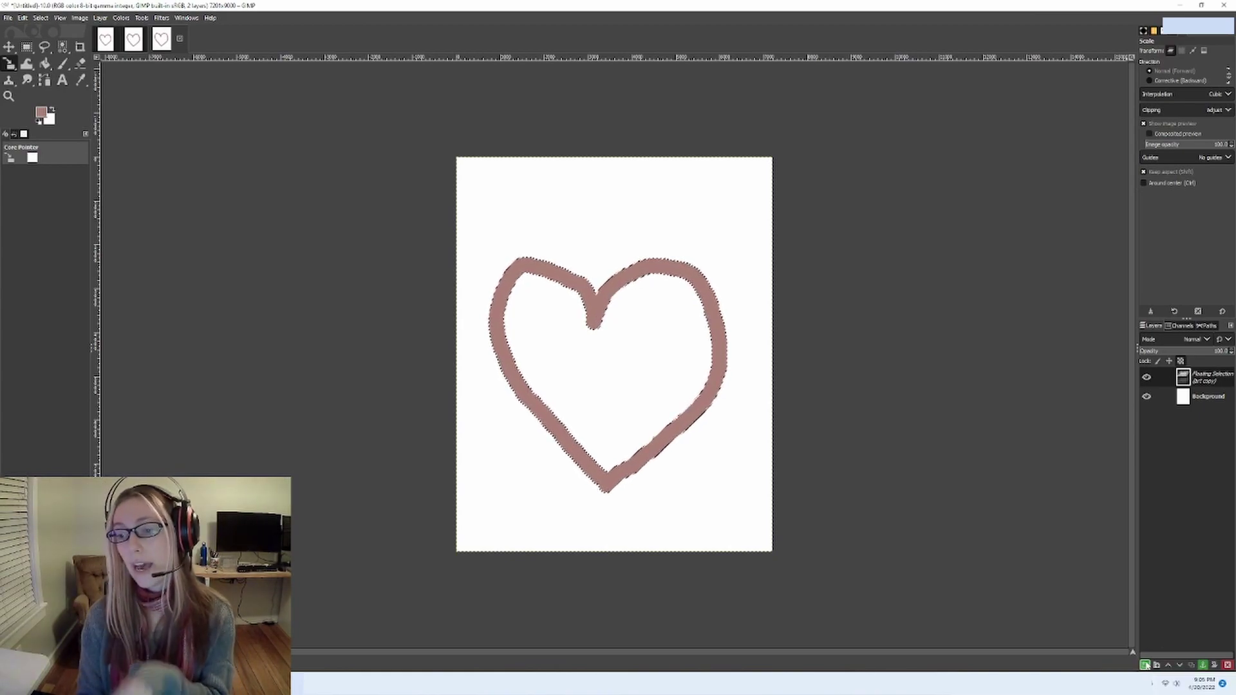
click(1201, 665)
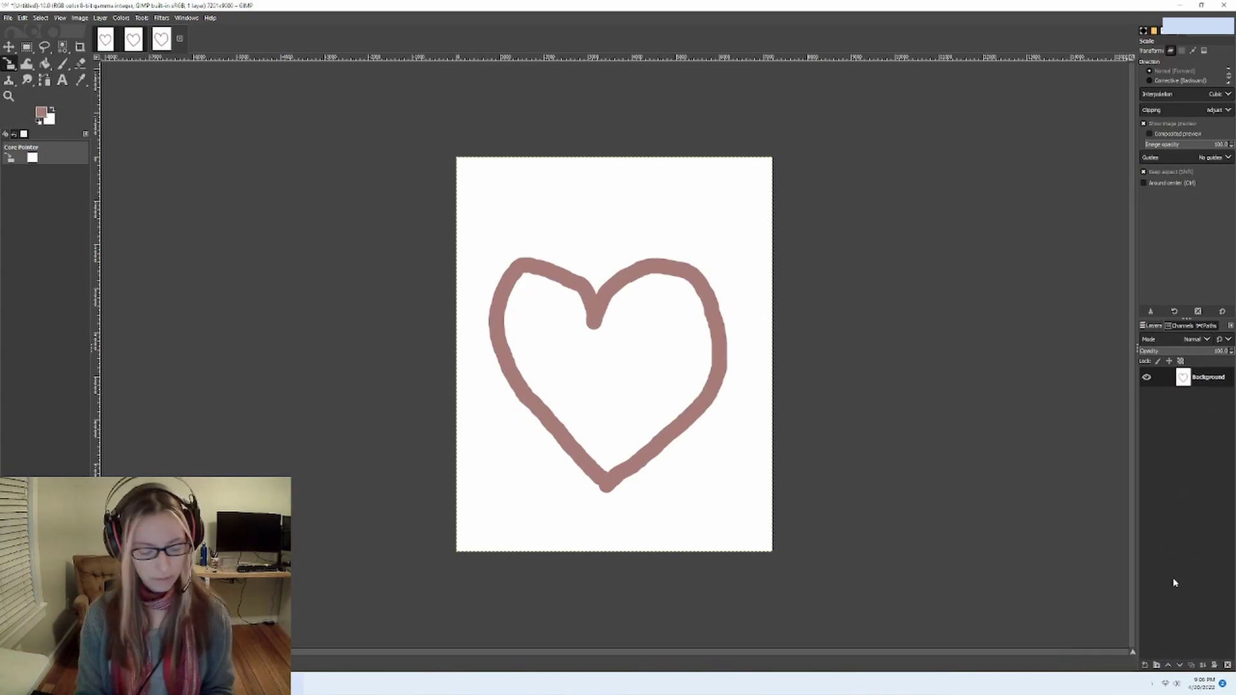
key(ctrl+v)
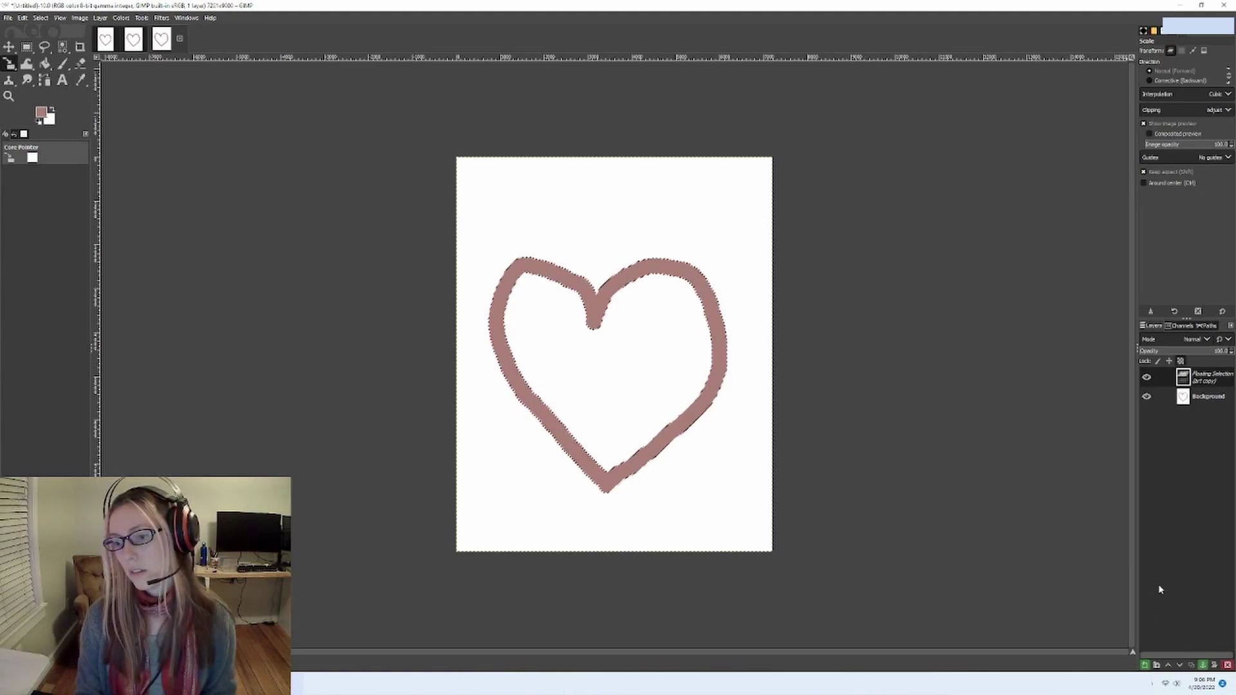
click(1144, 666)
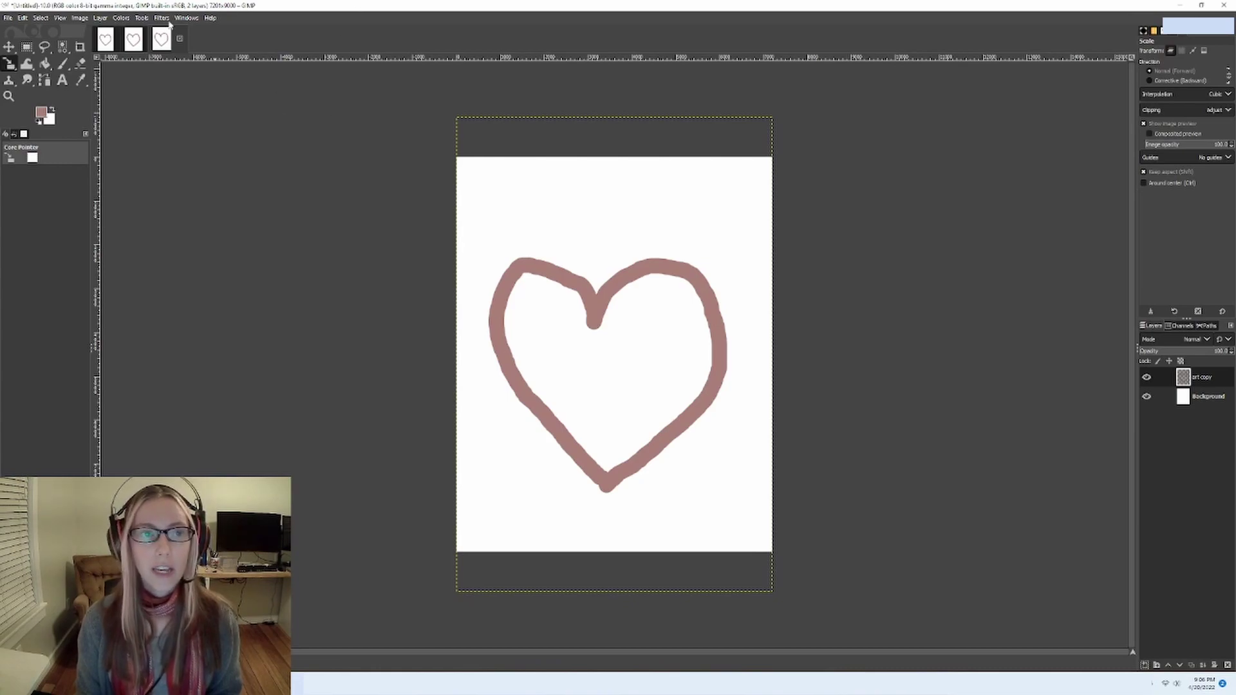
Step: Create a new portrait image from the saved "11 x 14 in" template
click(10, 19)
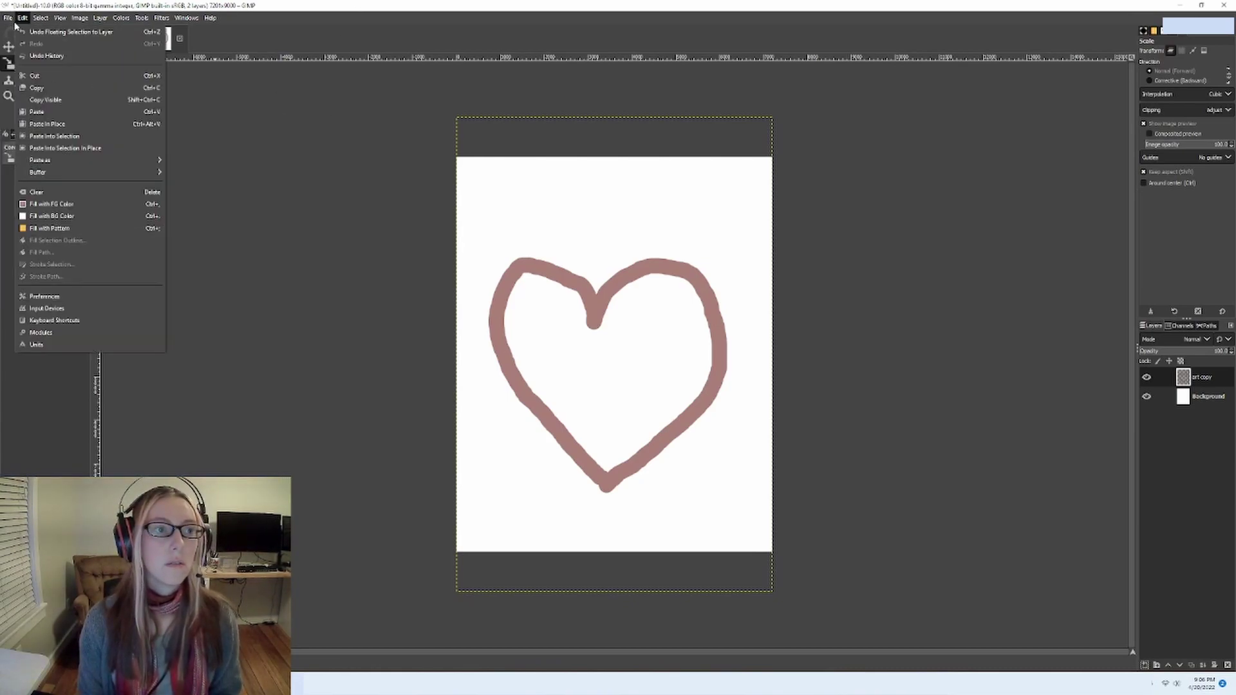
click(10, 30)
click(109, 29)
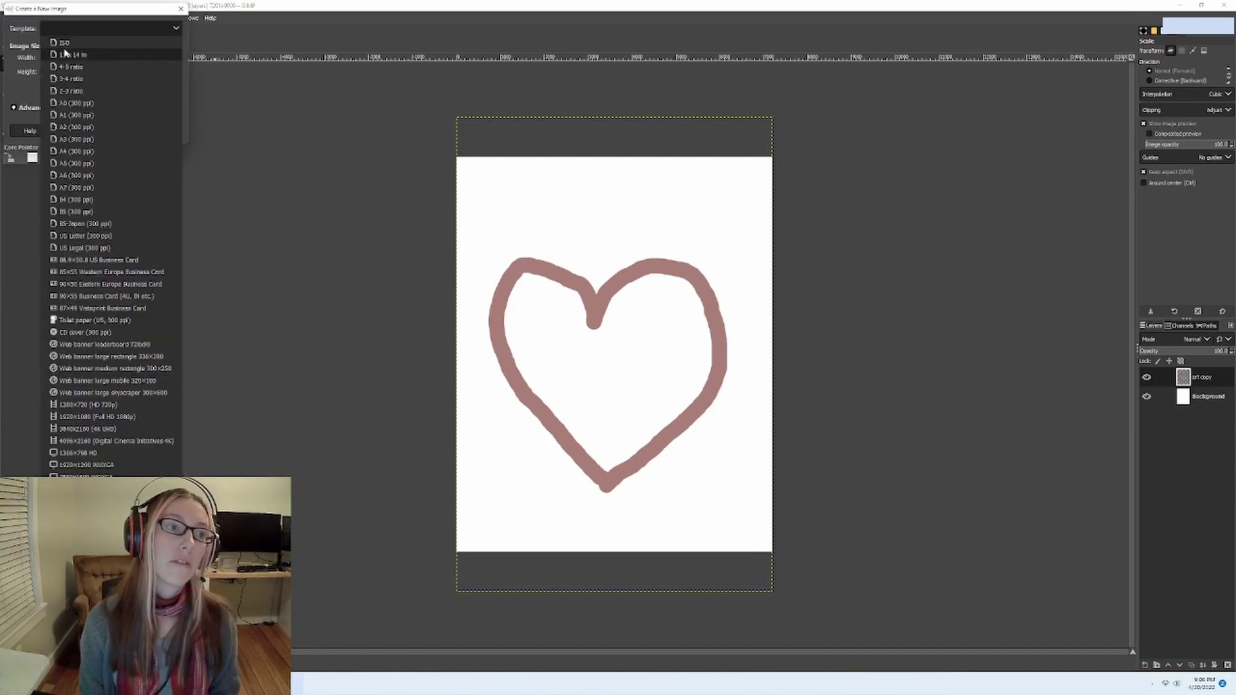
click(64, 54)
key(Return)
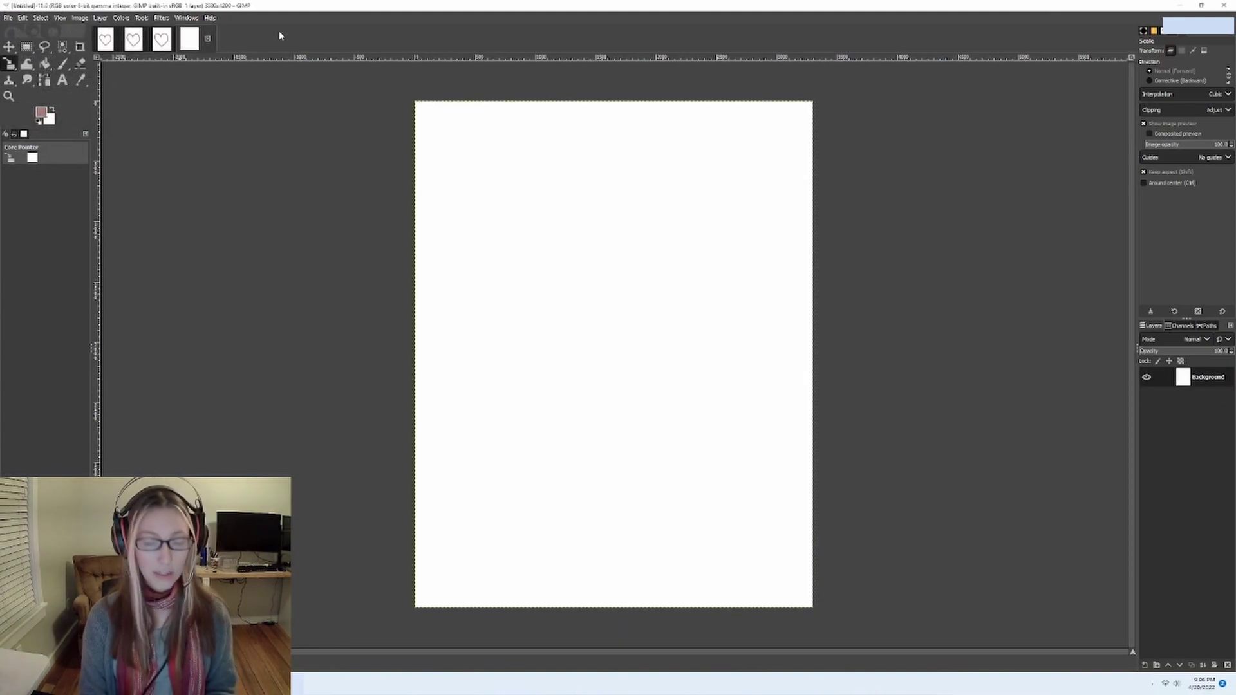
Step: Paste the copied heart into the 11 x 14 in image and scale it down proportionally to about 2591 x 3886 px over the canvas
key(ctrl+v)
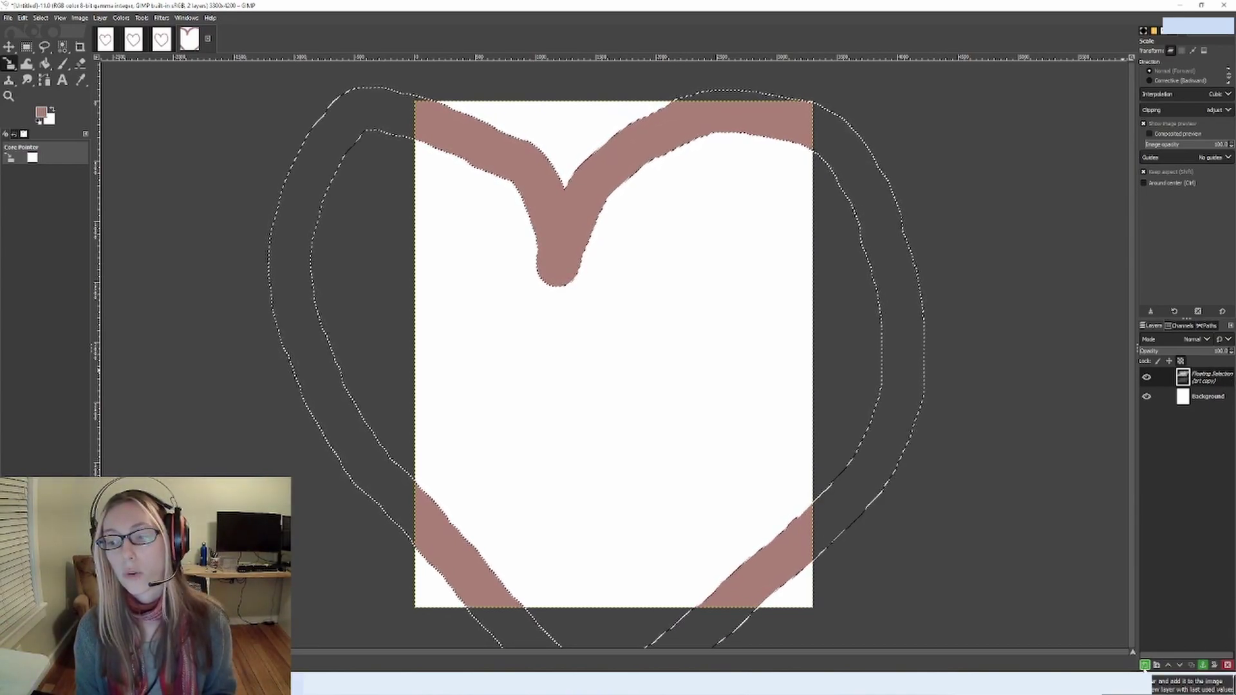
click(1117, 616)
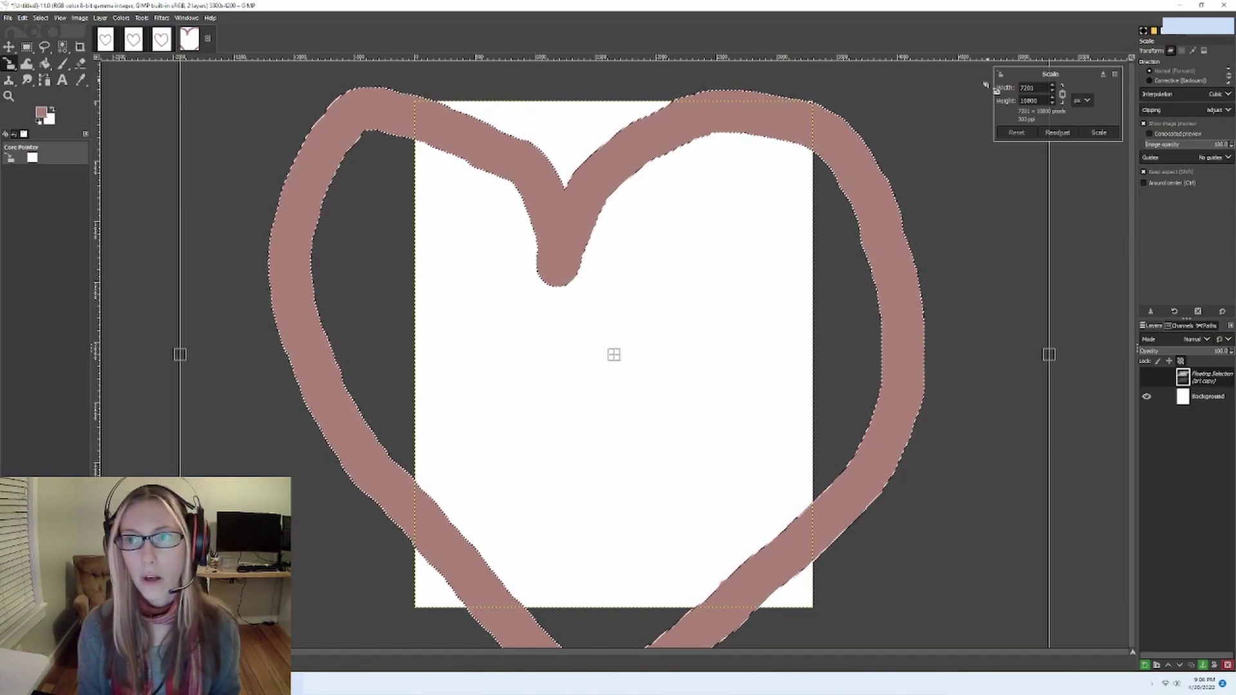
scroll(973, 111, down, 1)
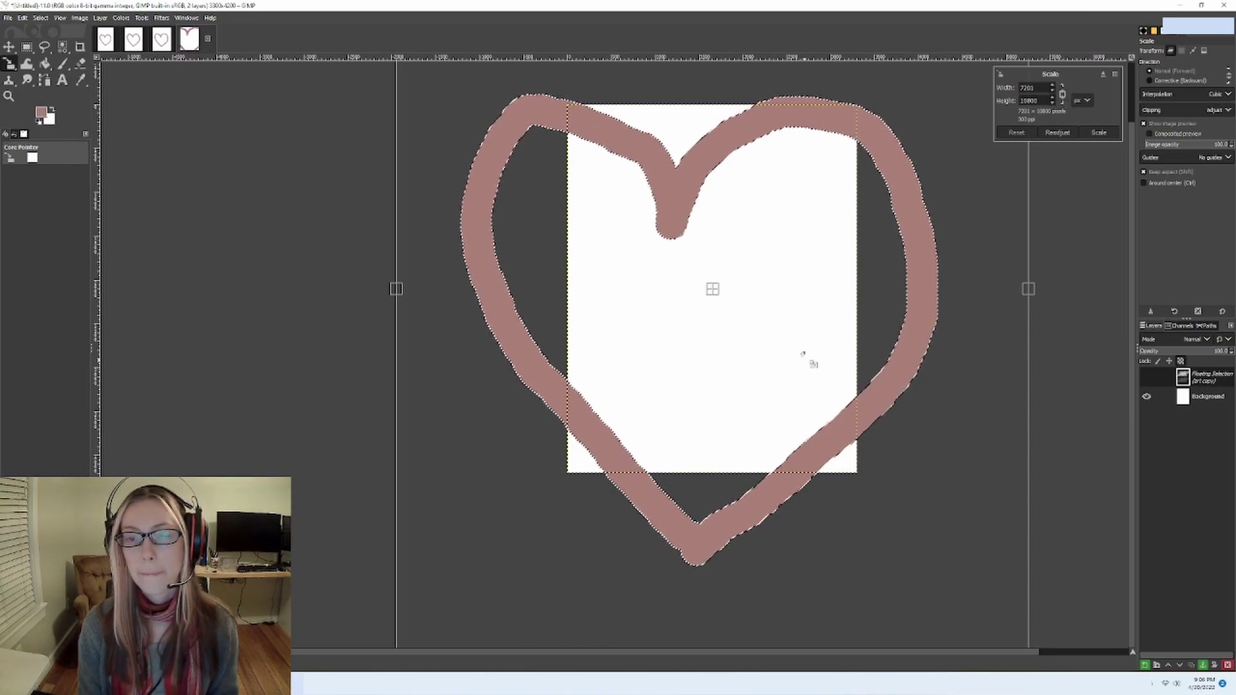
scroll(805, 347, down, 2)
drag(921, 83, 819, 229)
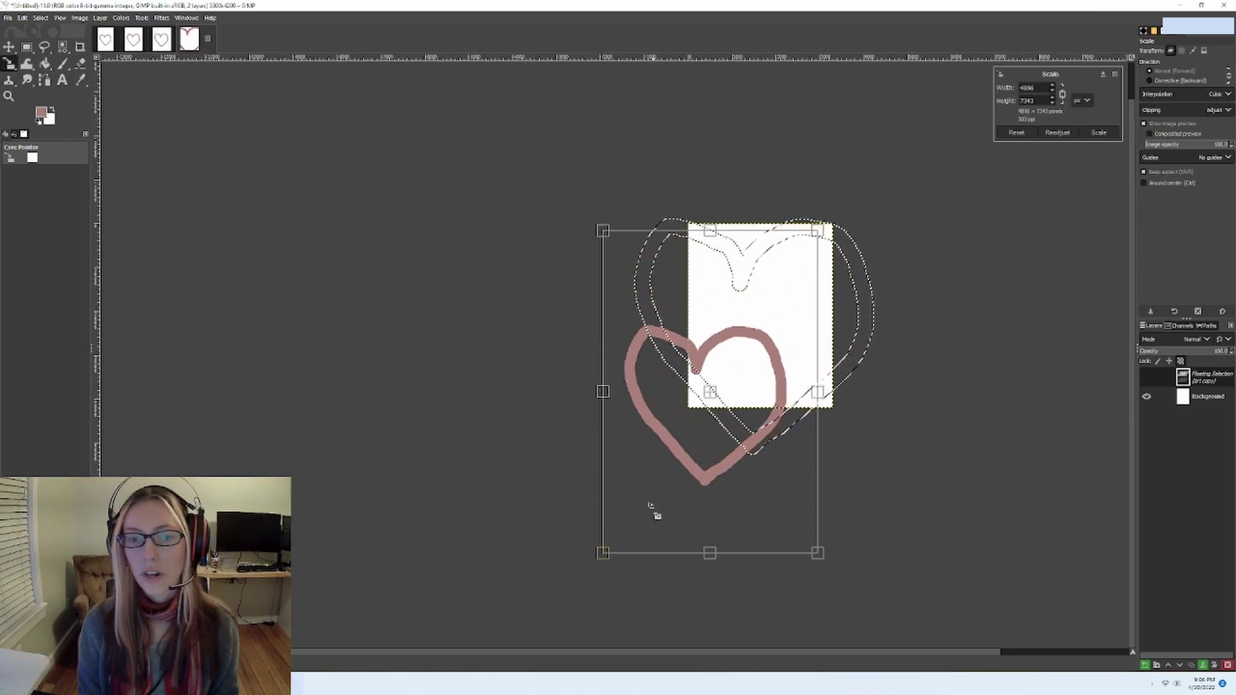
drag(607, 552, 701, 402)
scroll(760, 345, up, 4)
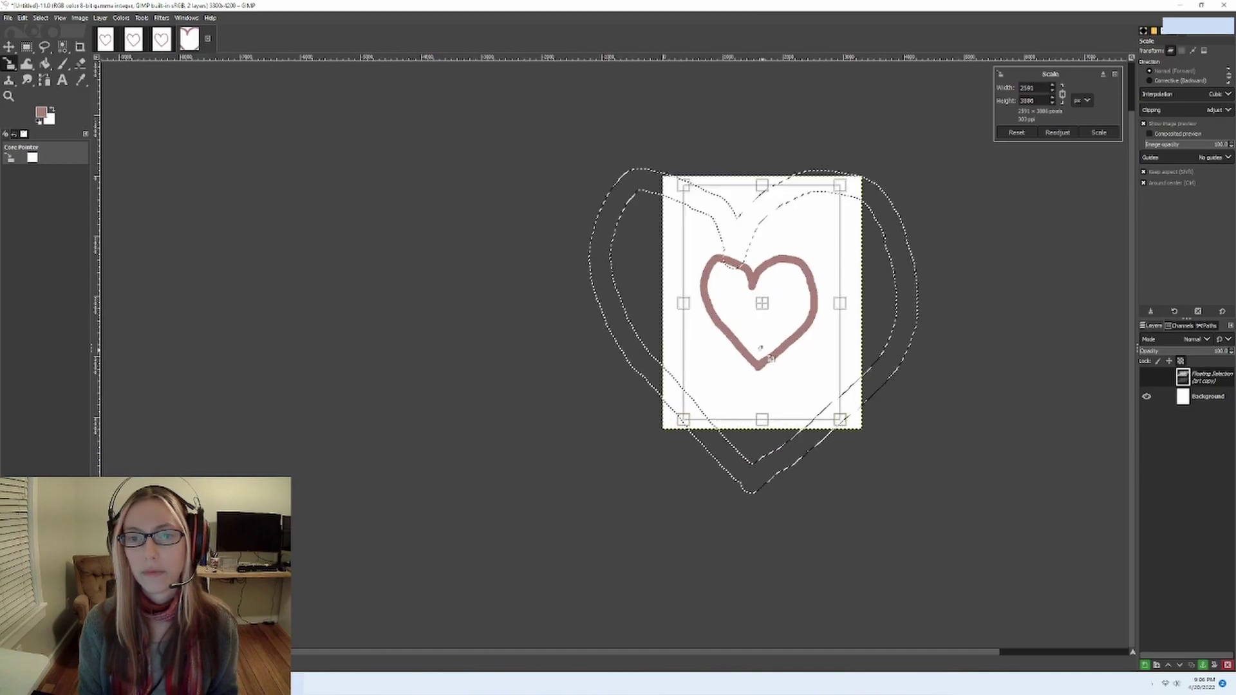
scroll(899, 350, down, 2)
scroll(1108, 267, up, 2)
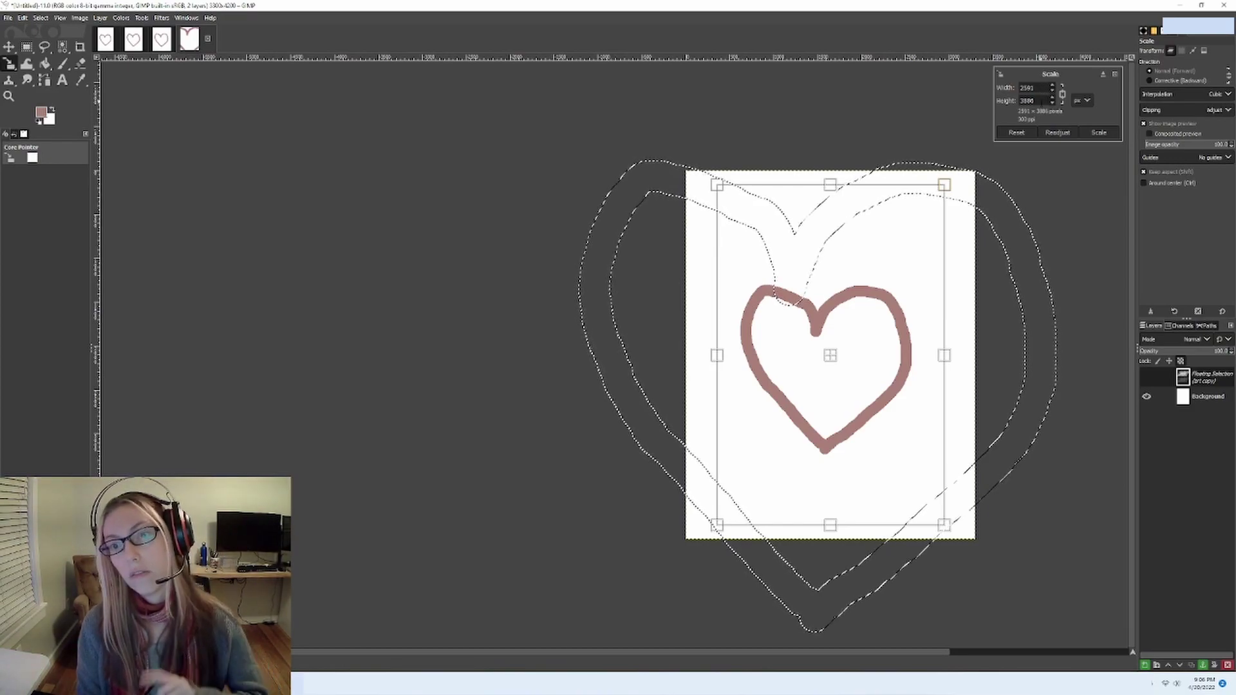
Step: Set the pasted heart's height to 14 inches, centre it on the canvas, apply the scaling and keep it as a separate layer
click(1081, 99)
click(1087, 128)
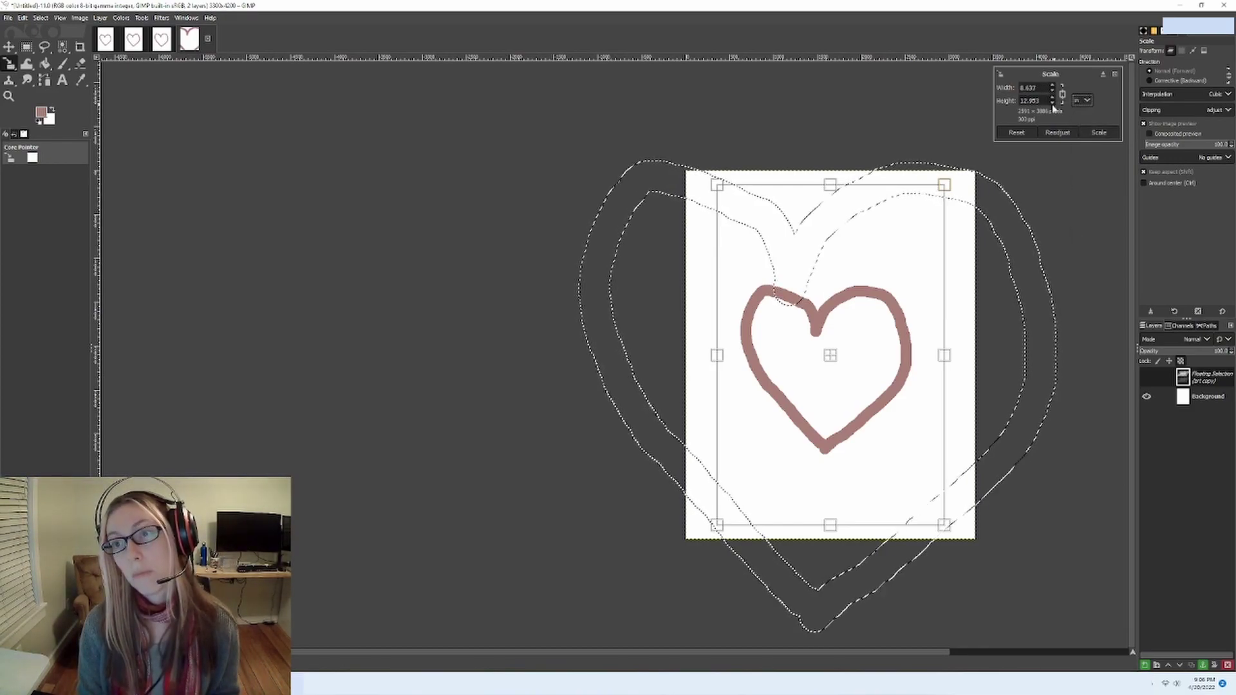
drag(1039, 101, 1018, 105)
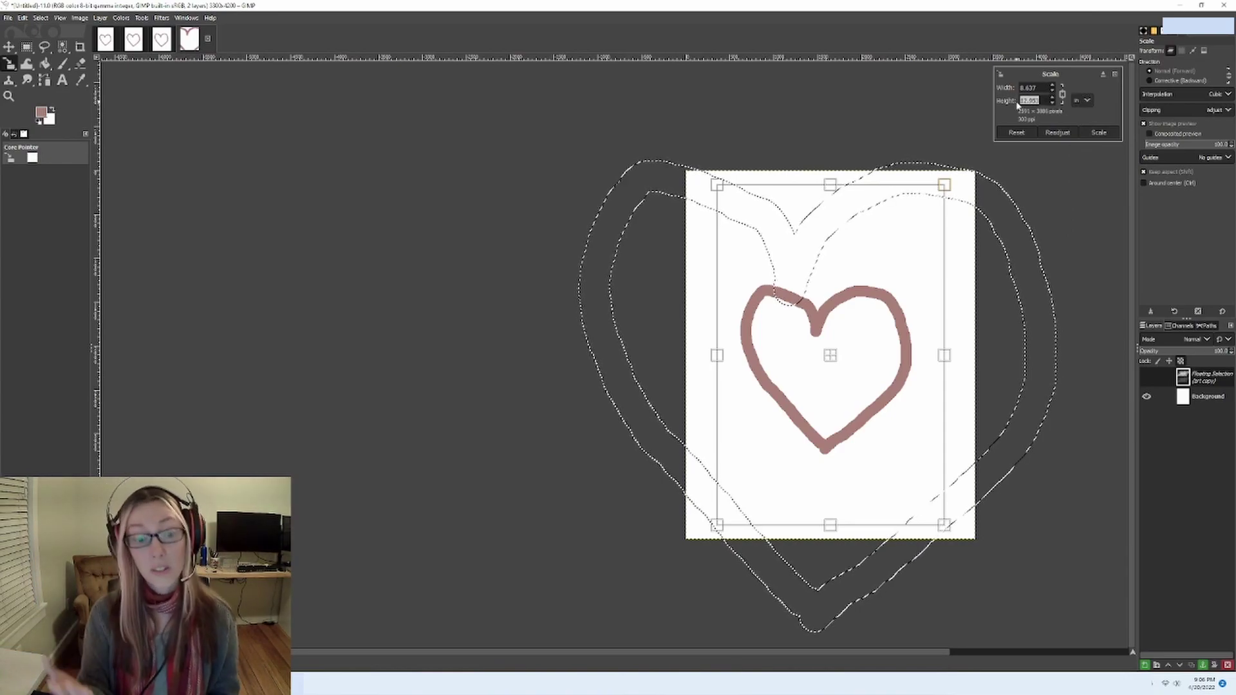
text(14.000)
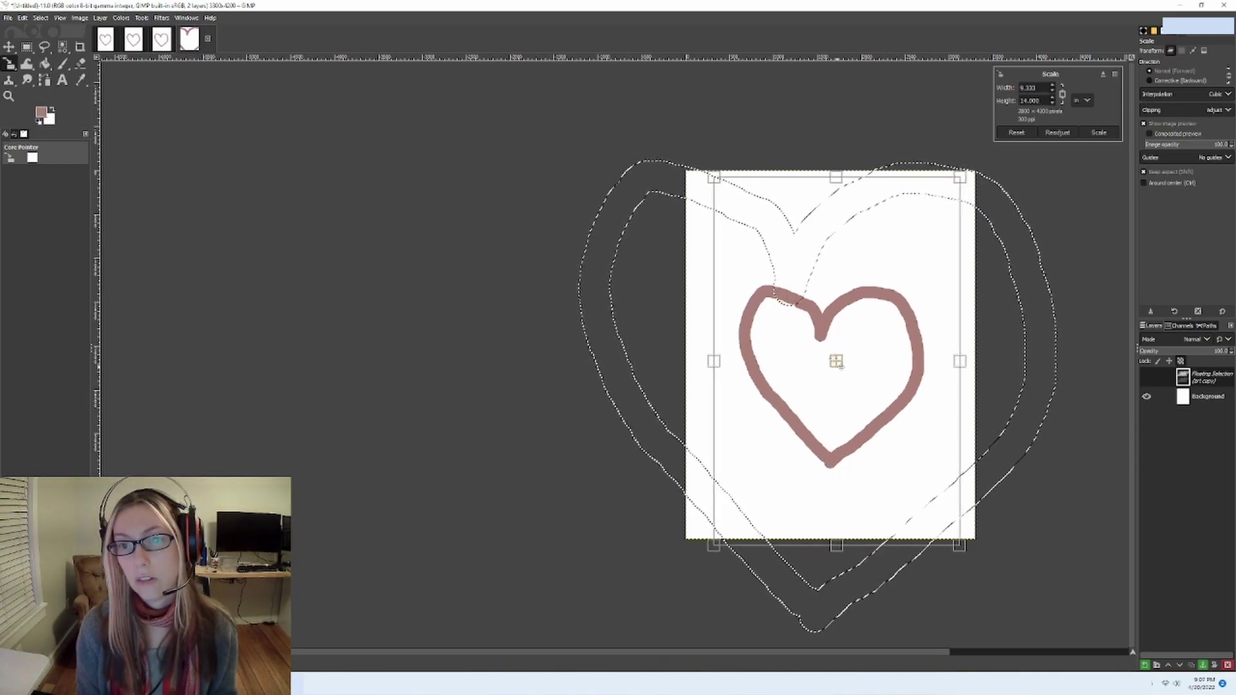
drag(831, 358, 829, 357)
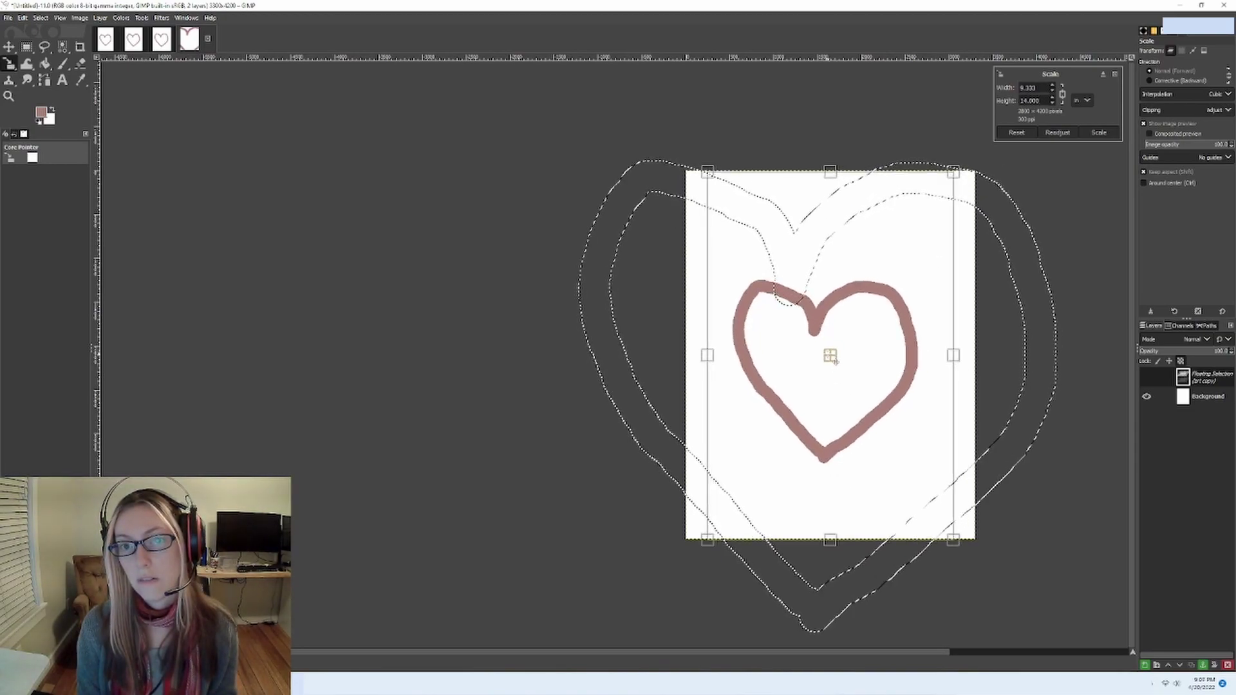
click(1099, 132)
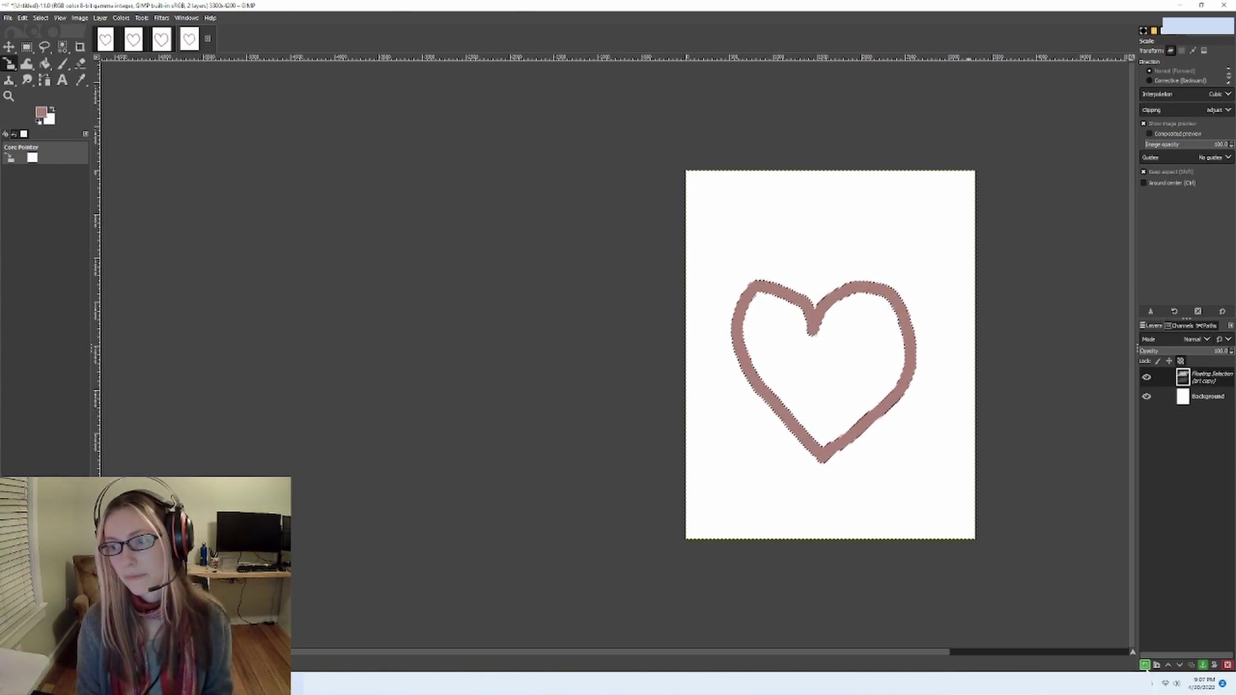
click(1203, 665)
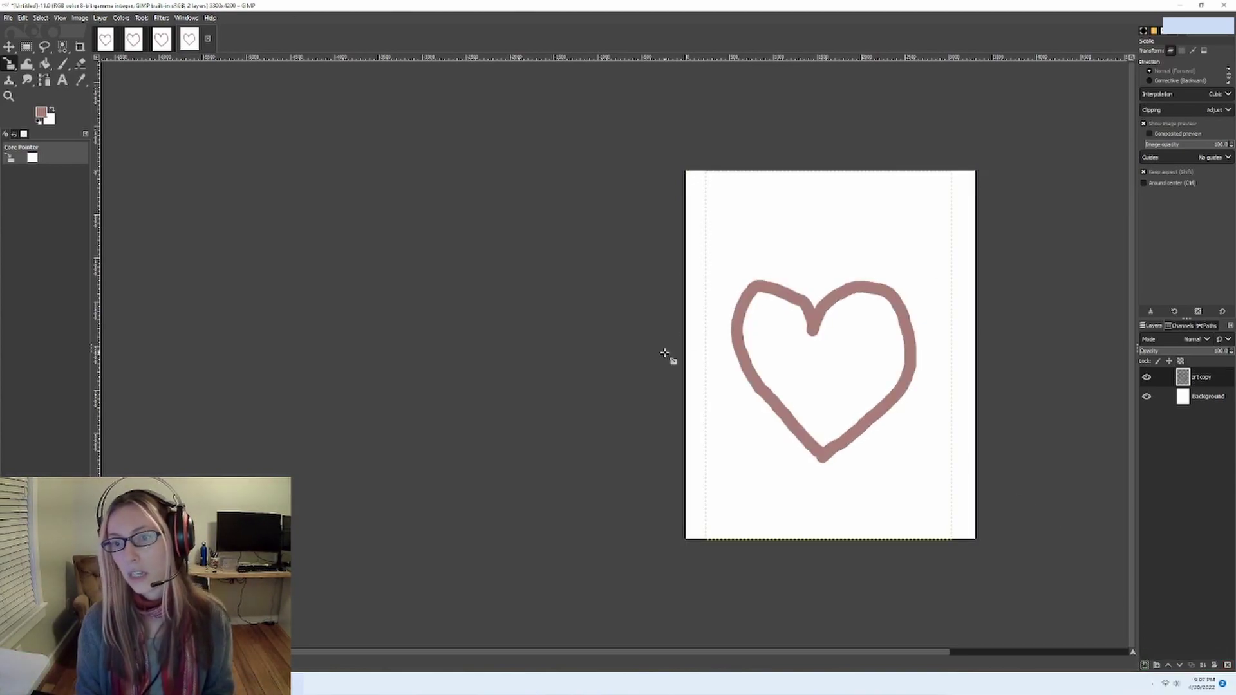
Step: Create a new portrait image from the saved ISO-ratio template and paste the copied heart into it as a separate layer
click(8, 18)
click(21, 32)
click(109, 29)
click(64, 41)
click(115, 127)
click(128, 125)
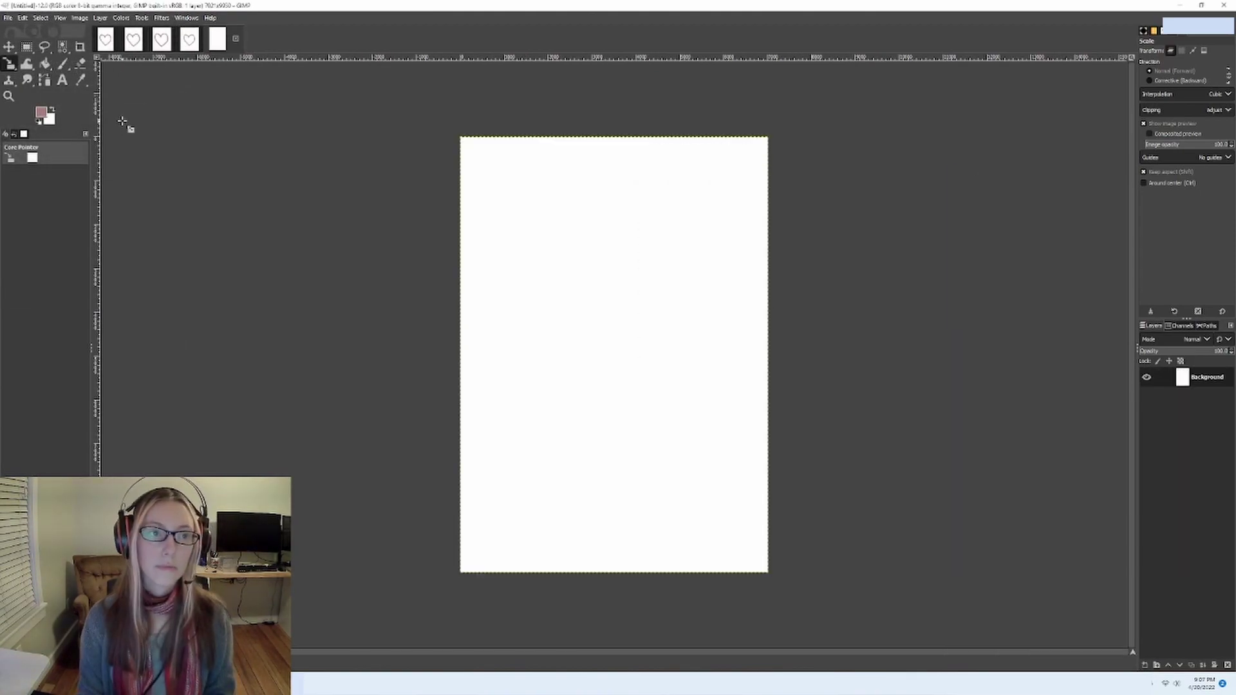
key(ctrl+v)
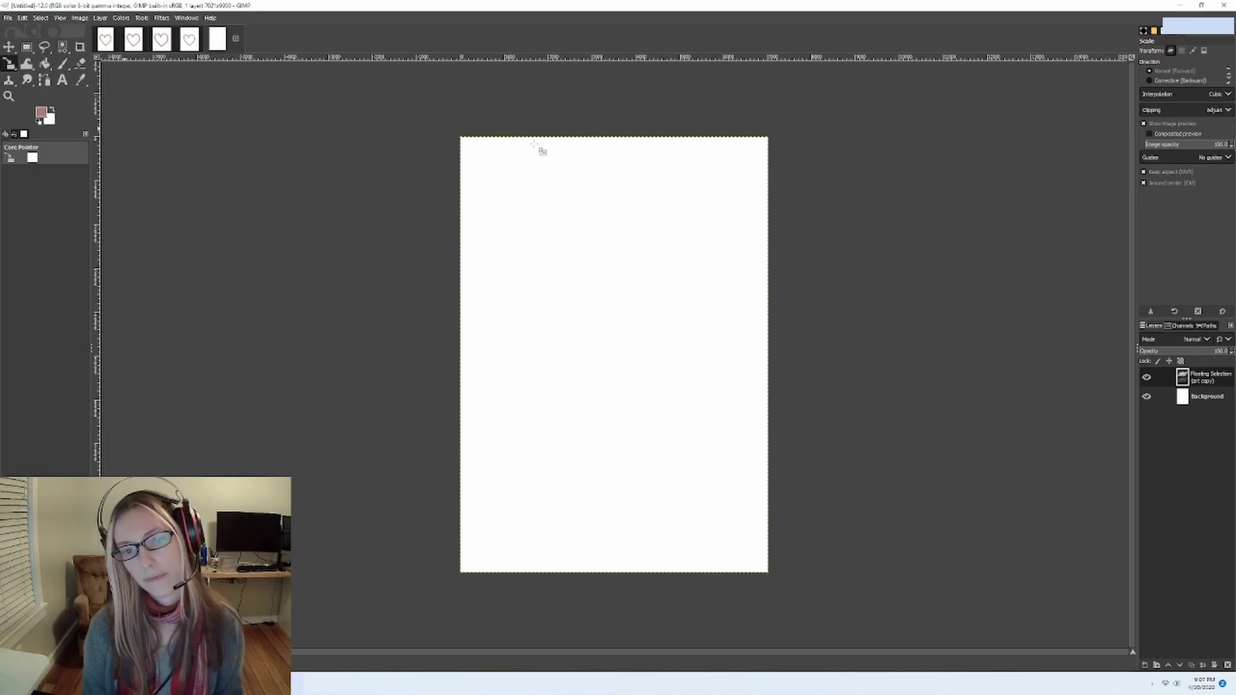
click(1144, 664)
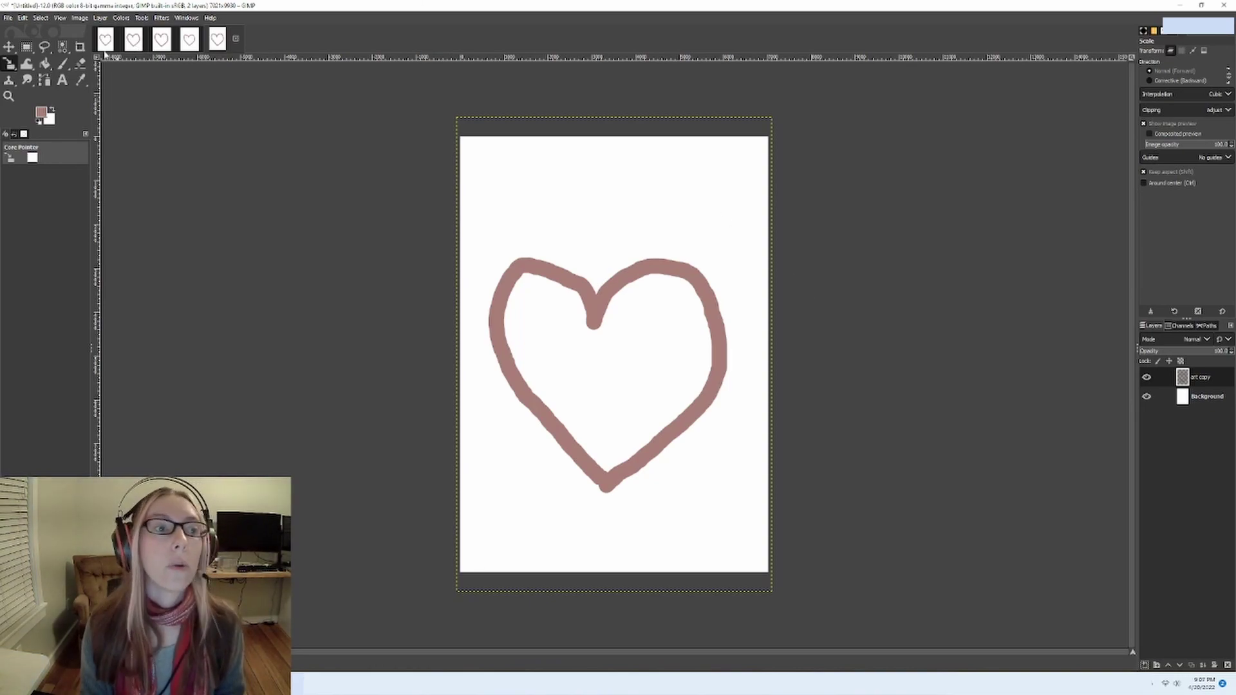
Step: Start exporting the original 2-3 ratio heart image, choosing the "digital art" folder as the destination
click(106, 49)
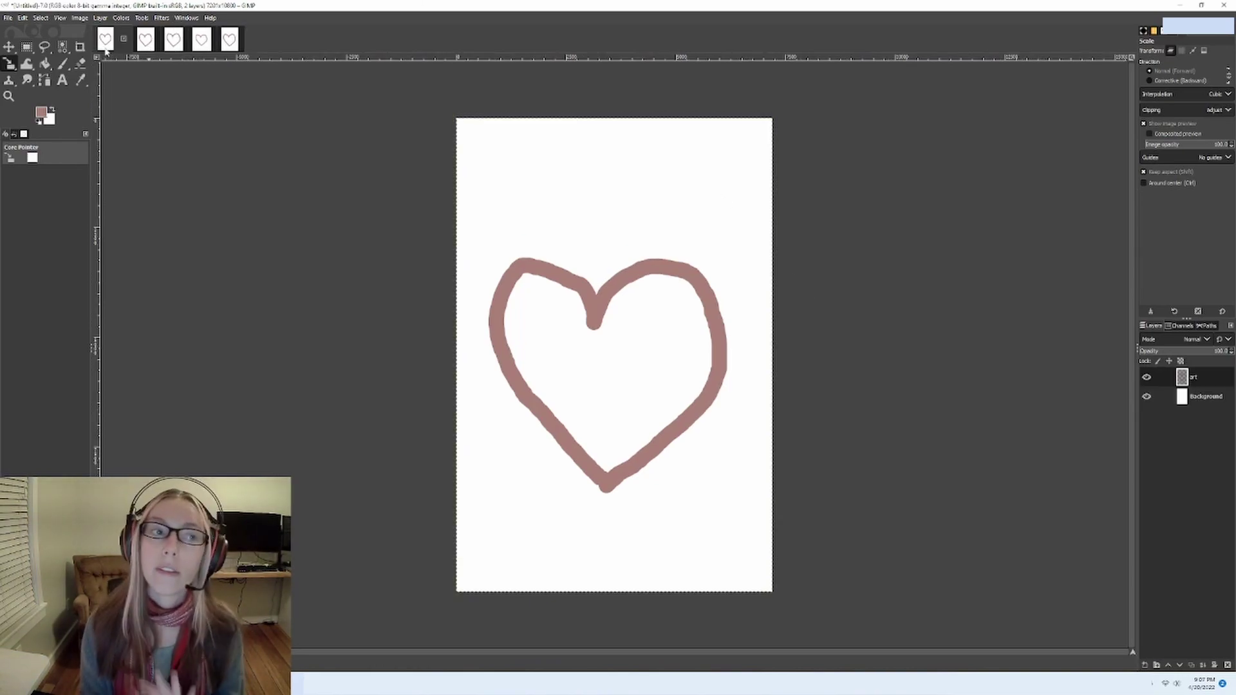
click(8, 17)
click(39, 185)
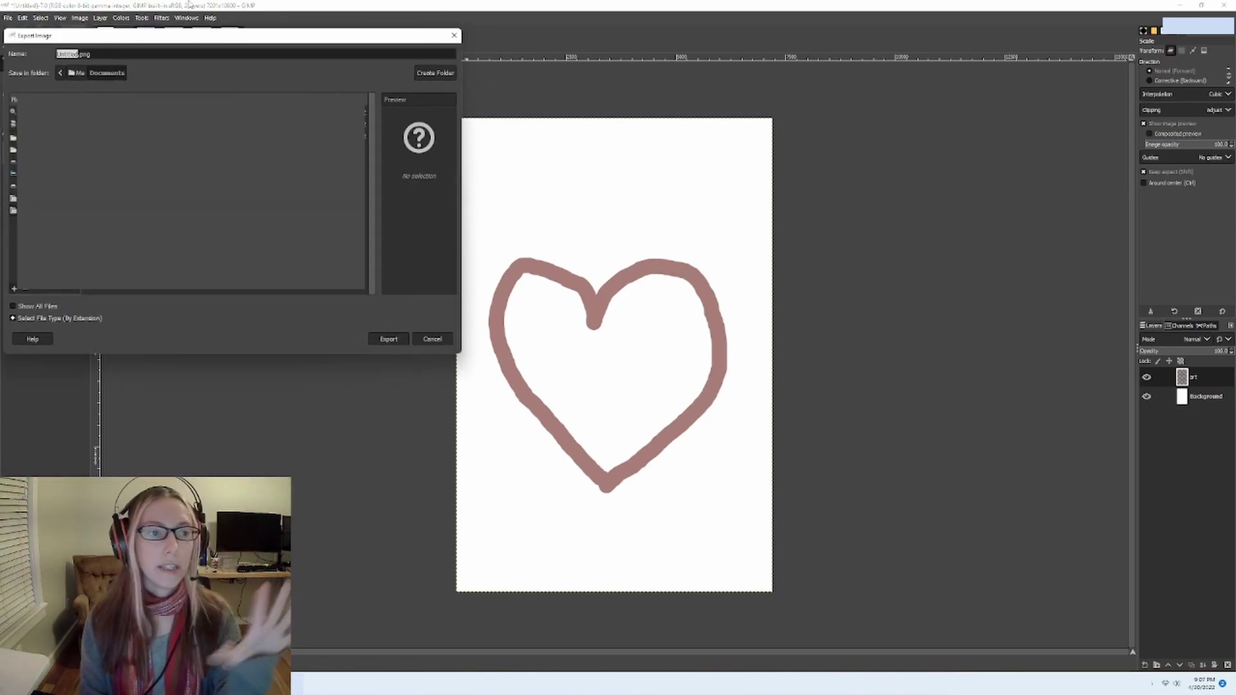
drag(371, 149, 371, 122)
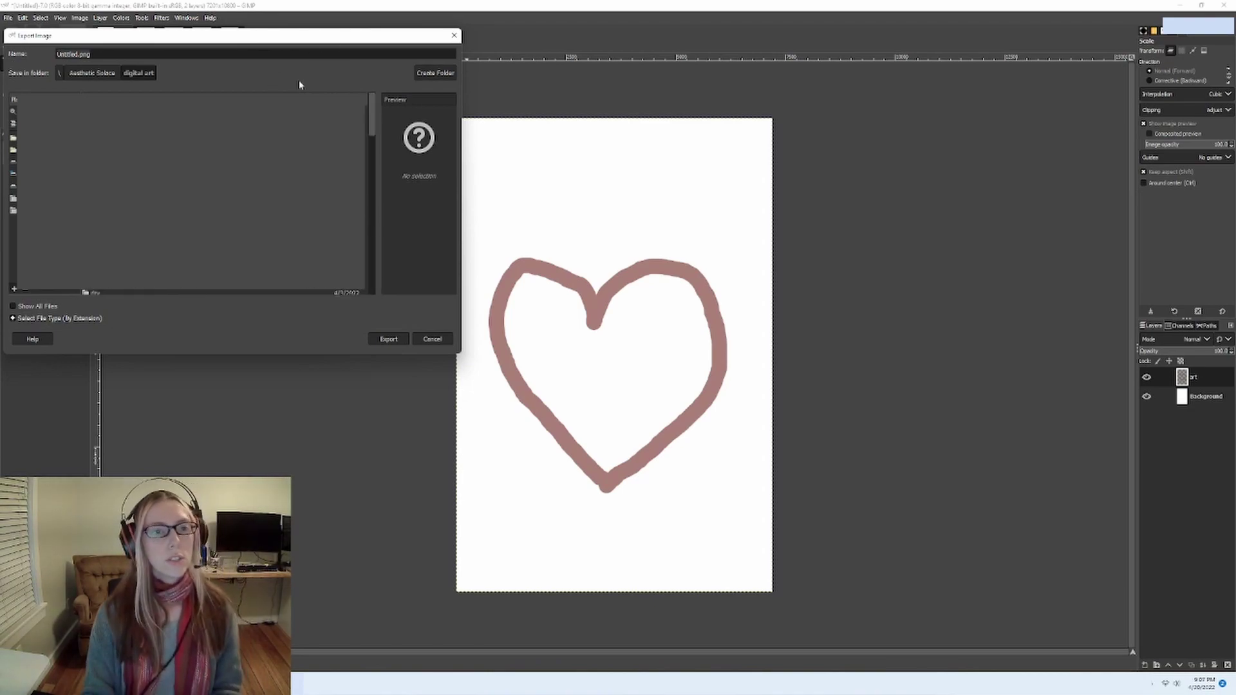
Step: Name the export file "Test Heart 2-3 ratio.jpg"
triple_click(97, 54)
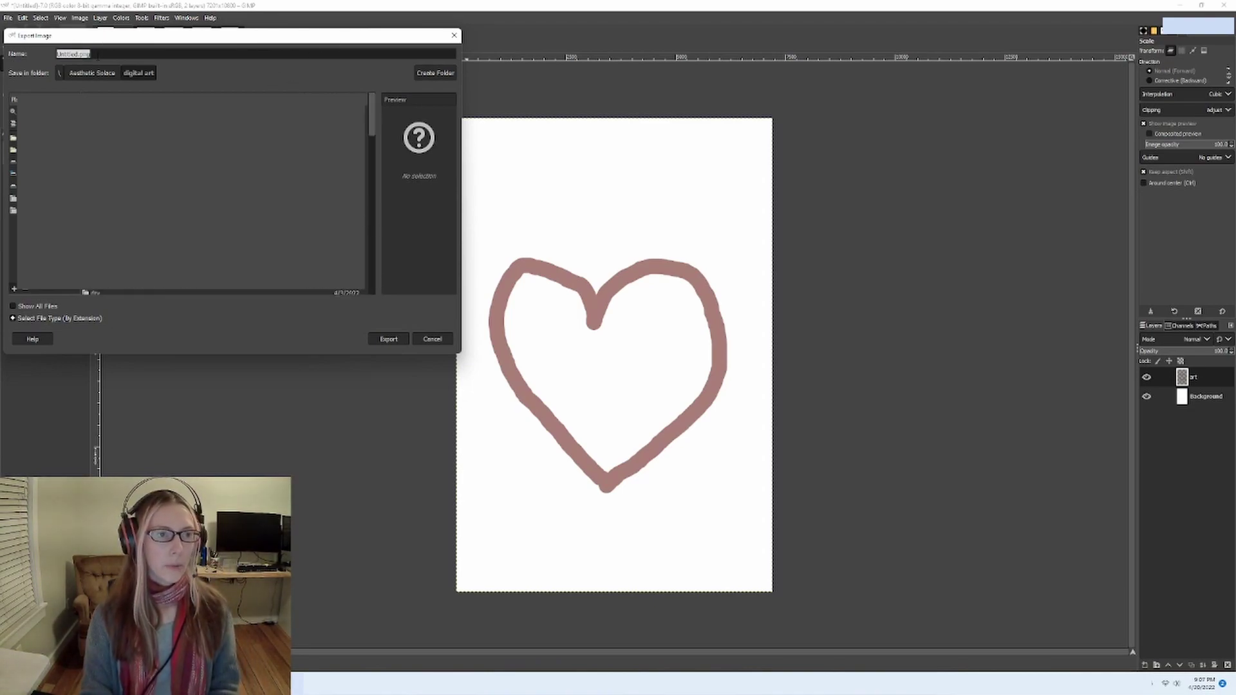
text(Test Heart)
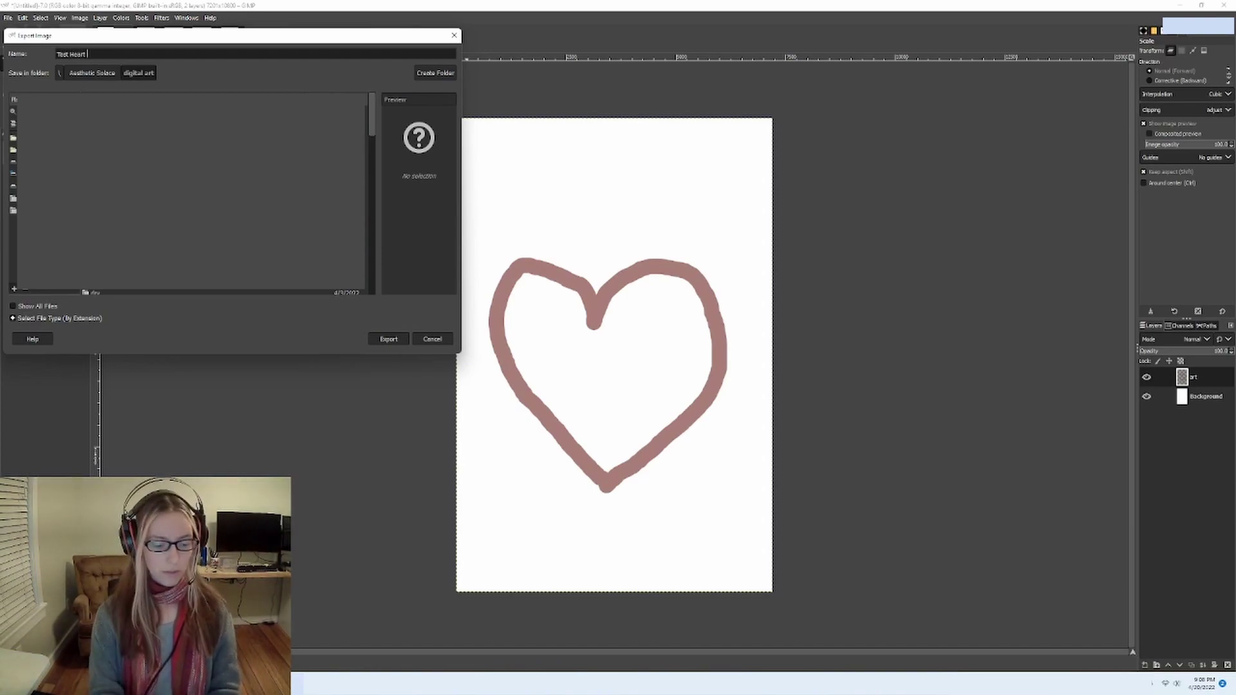
text( 2-3 ra)
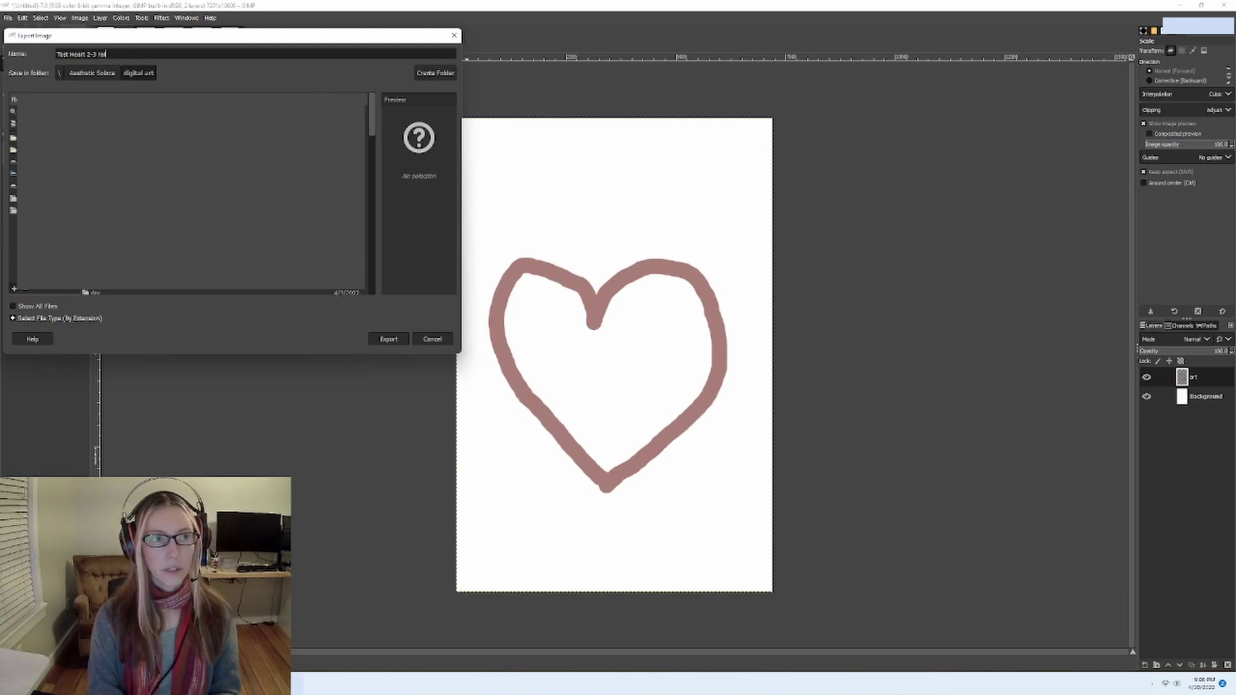
text(tio.jpg)
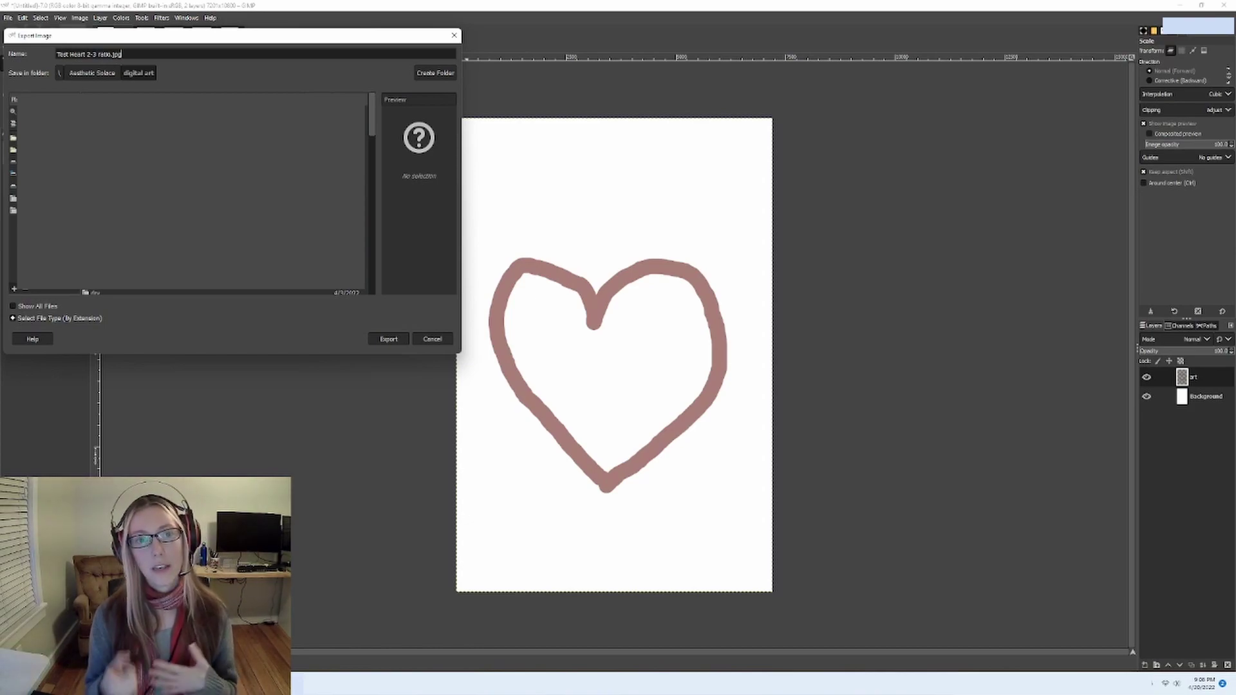
key(BackSpace)
key(BackSpace)
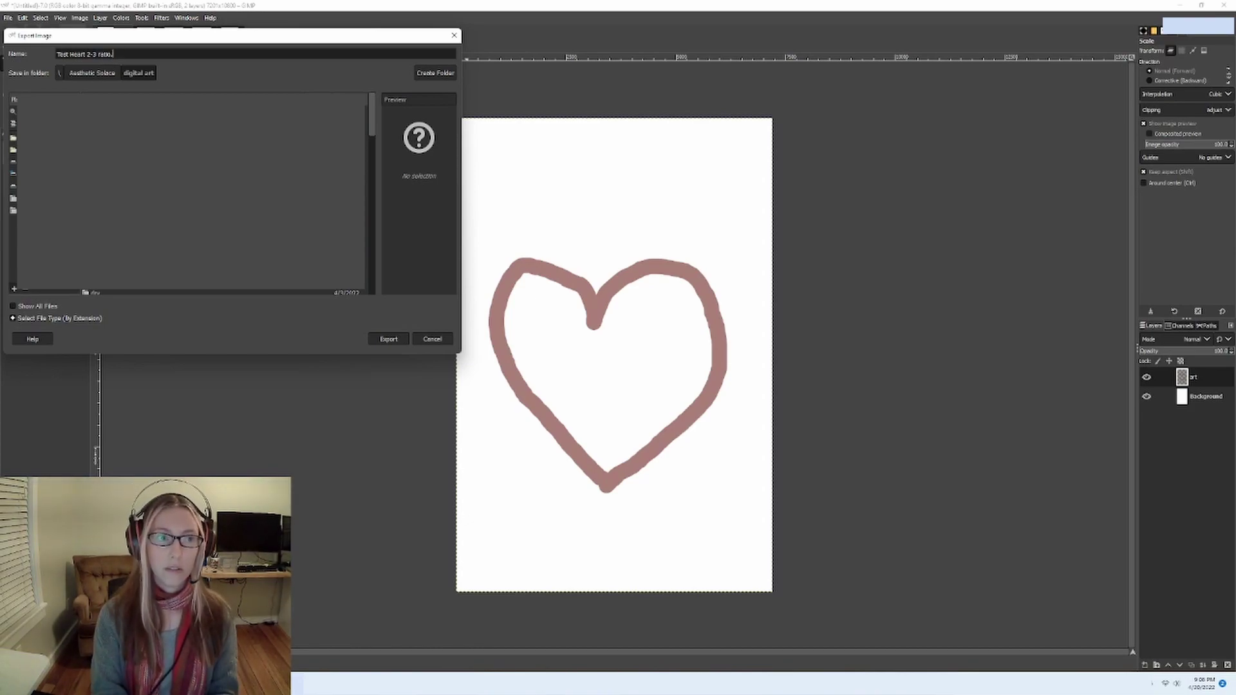
text(p)
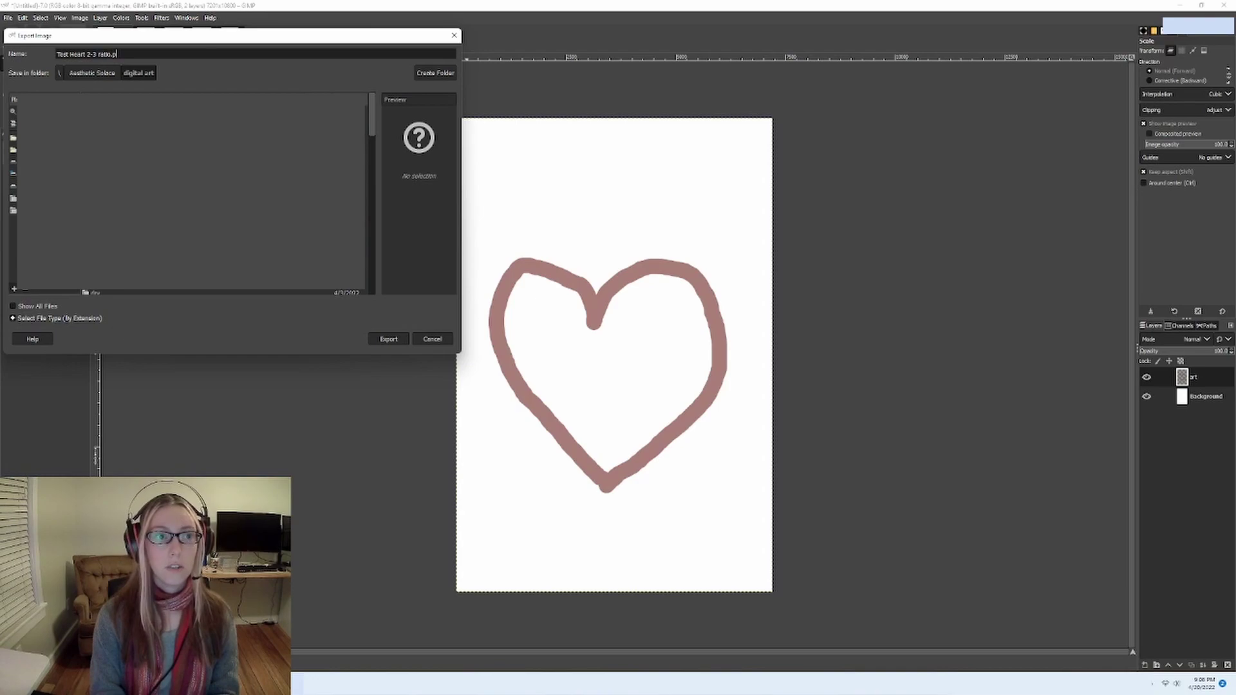
text(ngpg)
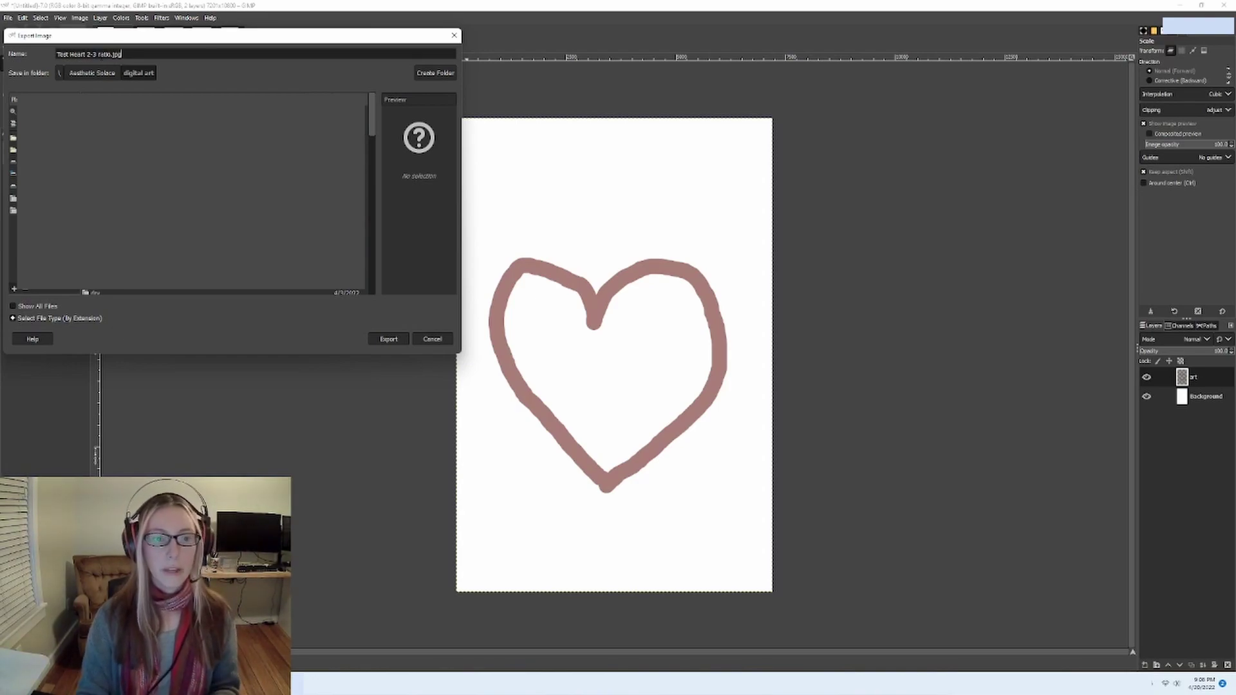
Step: Export the heart image as a JPEG with the quality set to 100
click(391, 339)
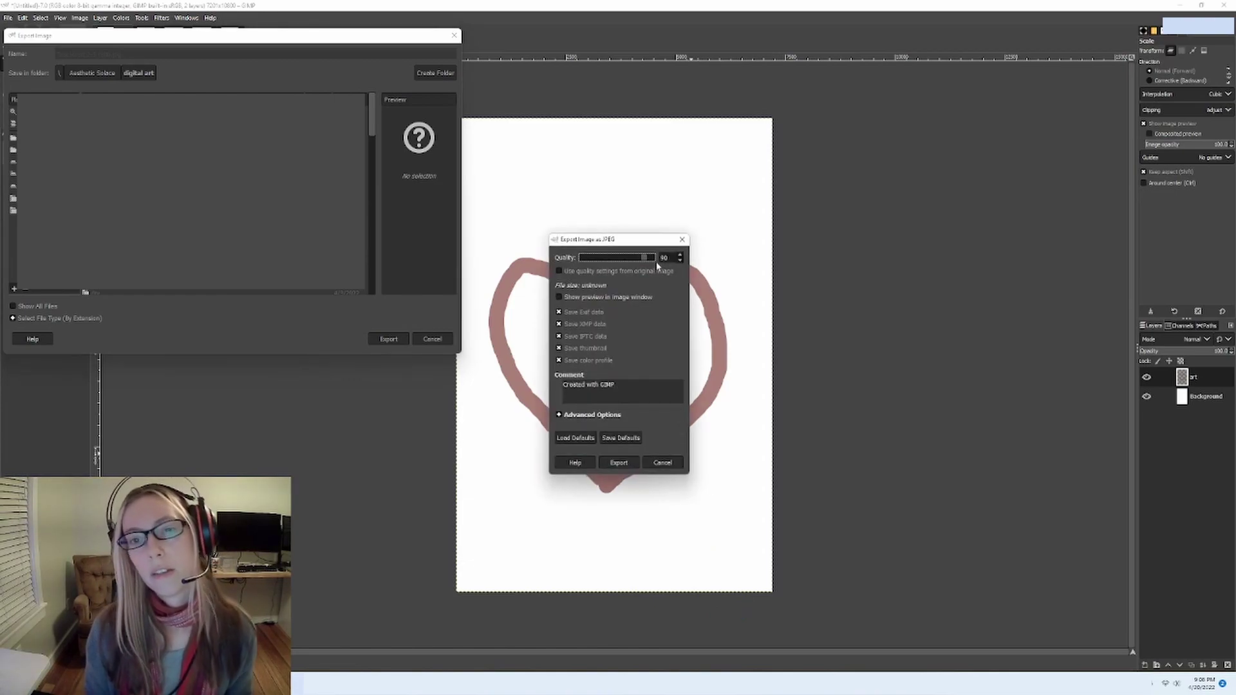
click(680, 254)
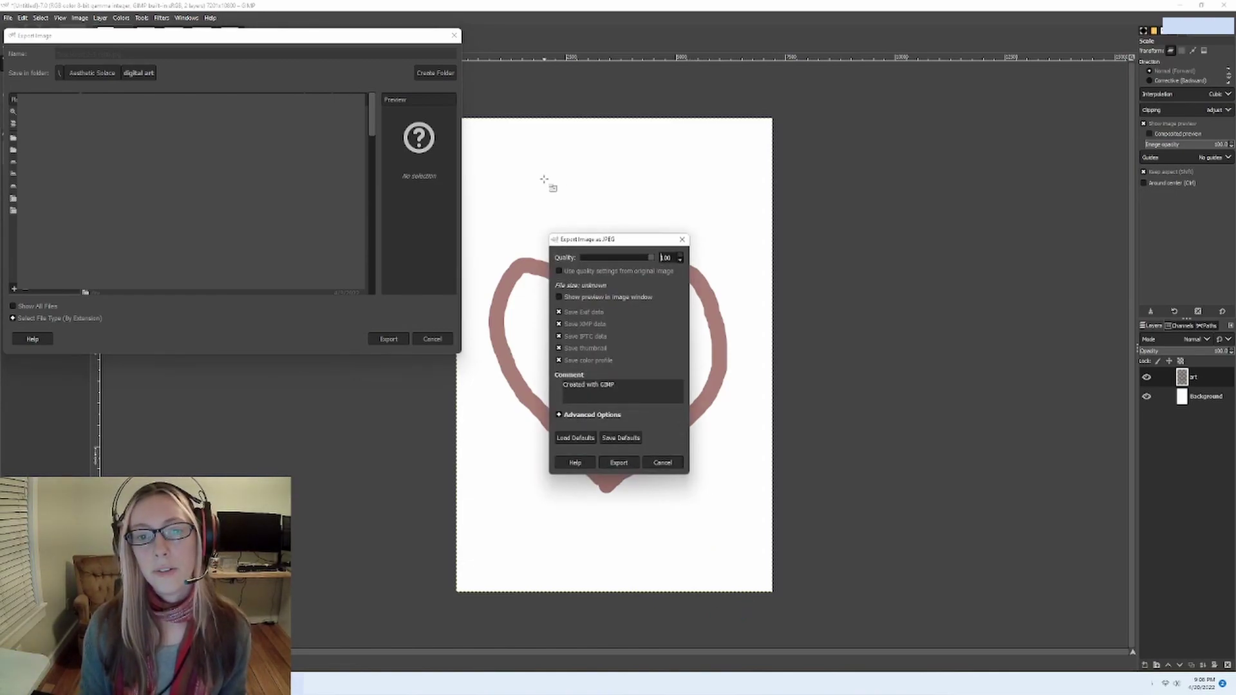
click(618, 463)
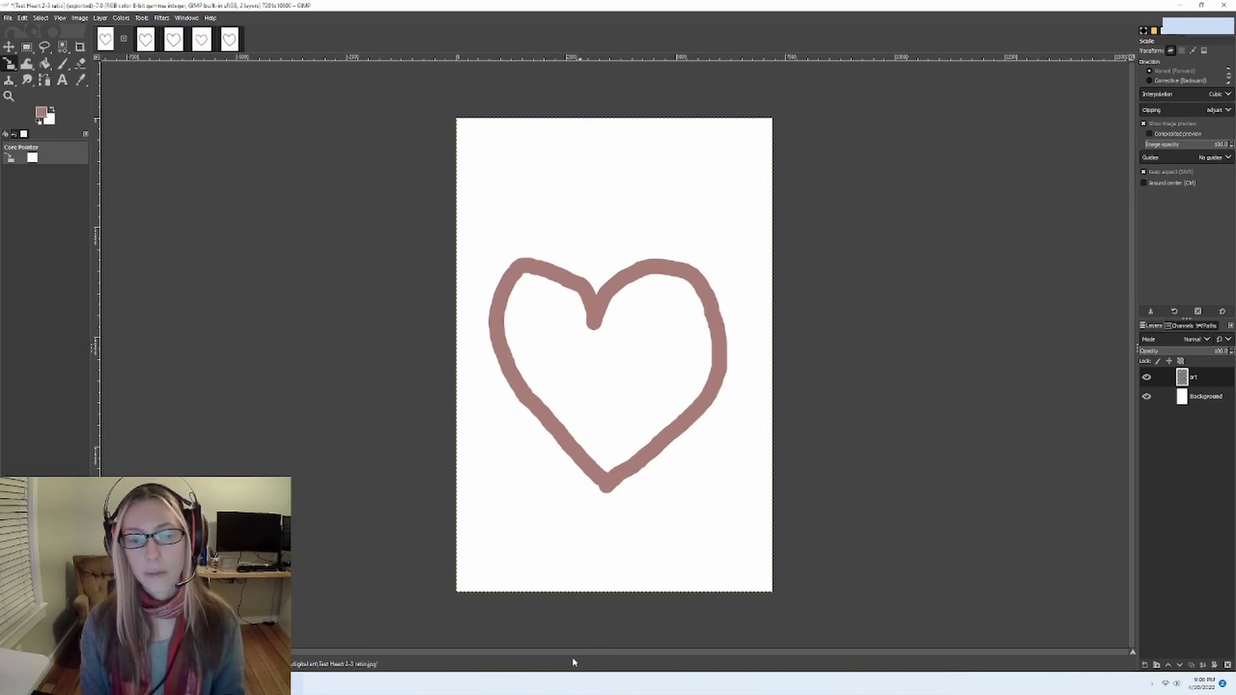
Step: Switch to File Explorer and open the properties of the exported Test Heart file in the "digital art" folder
mouse_move(575, 684)
click(499, 627)
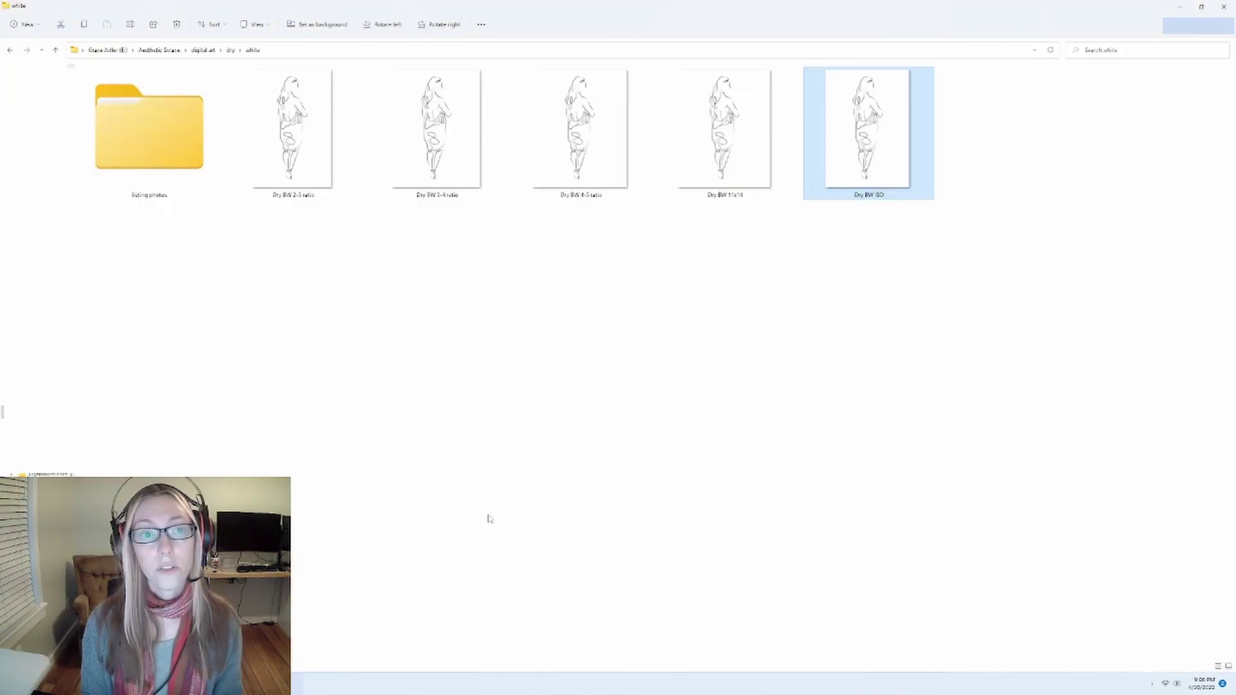
click(203, 49)
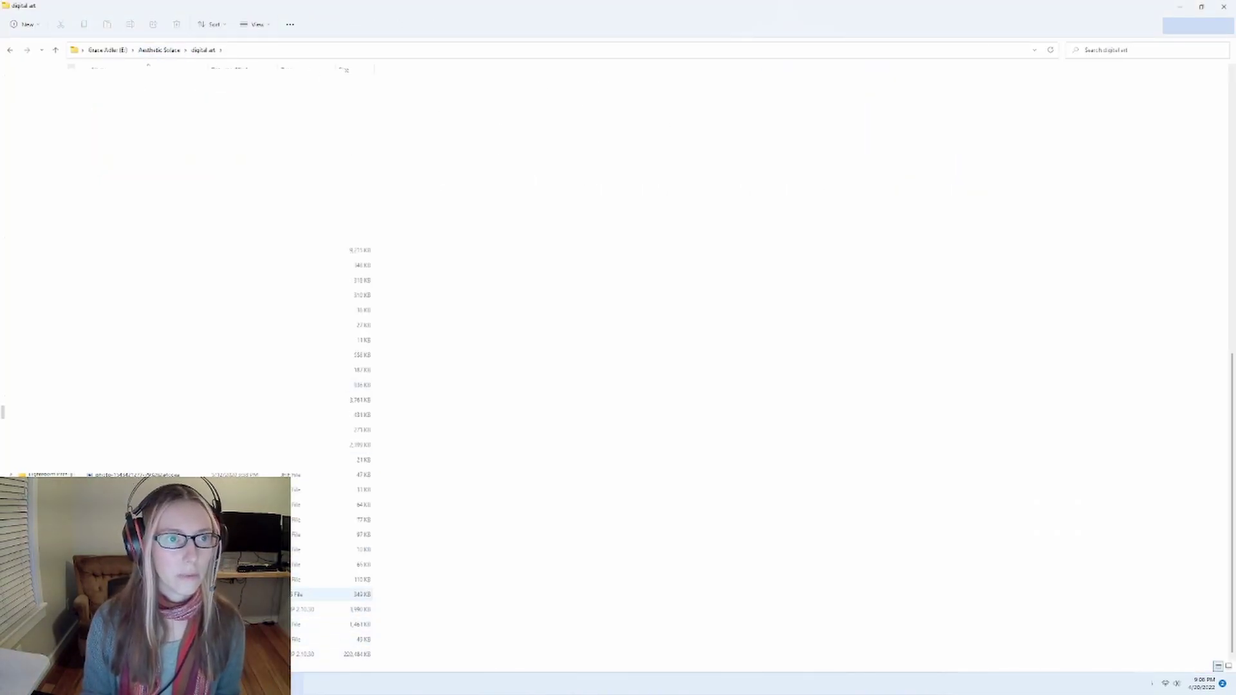
click(193, 624)
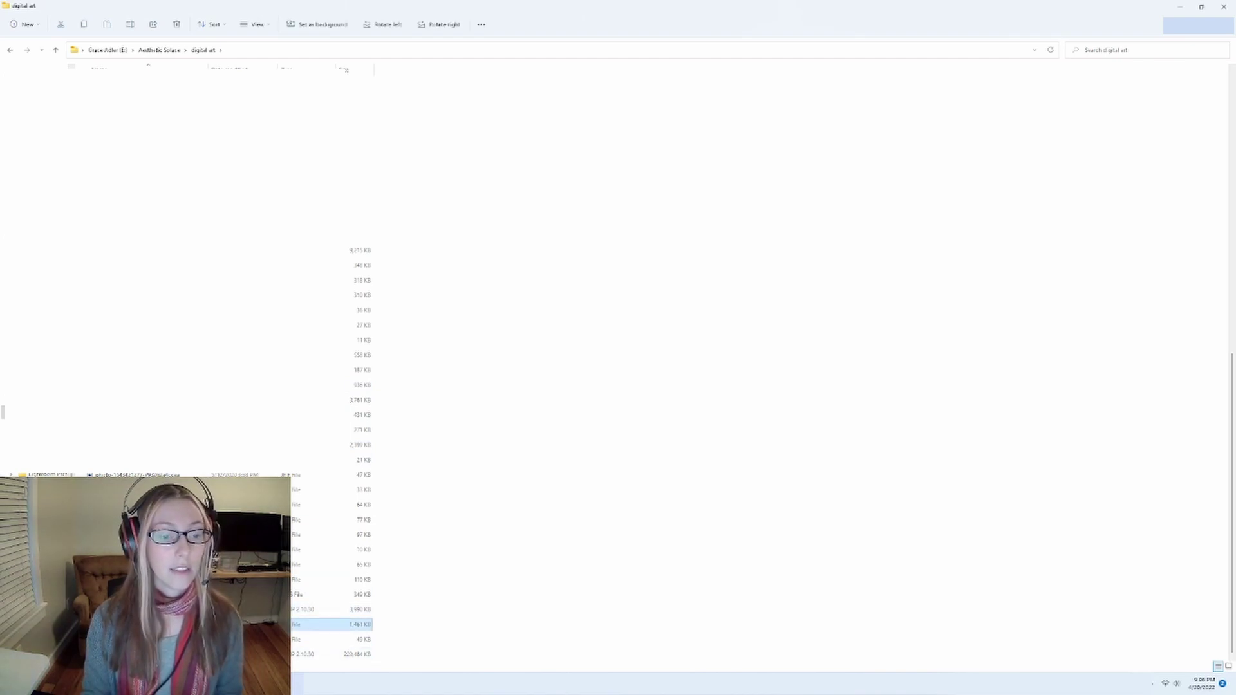
right_click(193, 624)
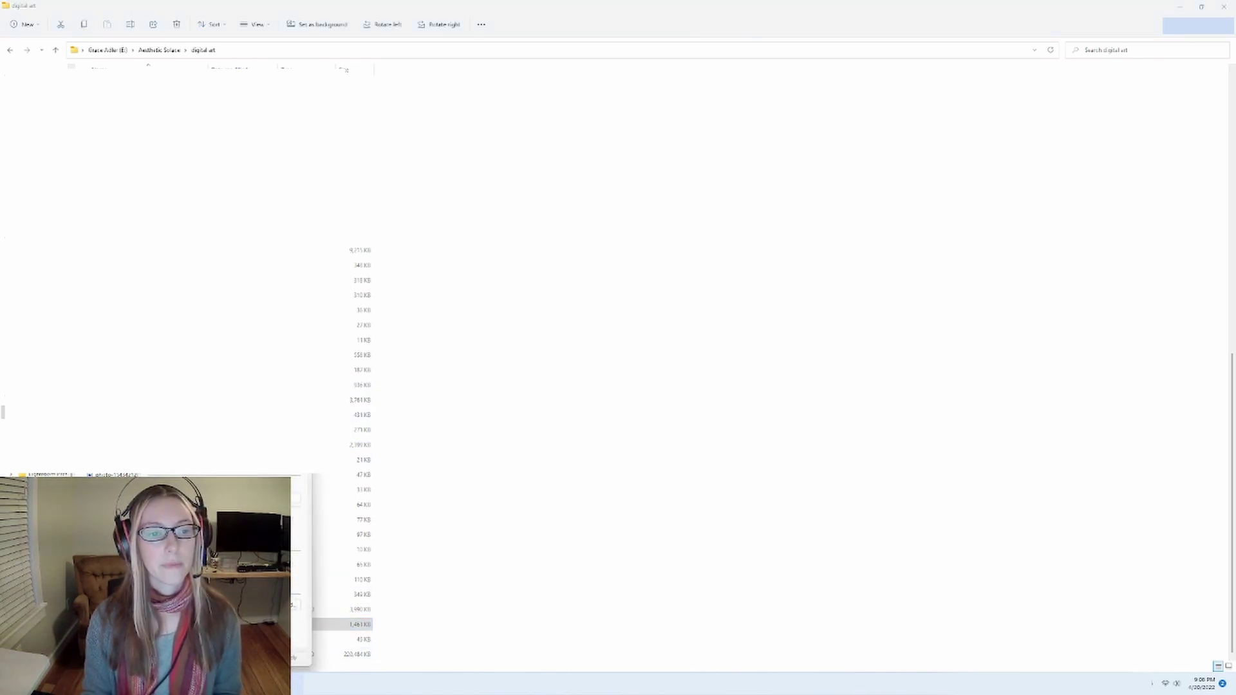
click(212, 653)
Step: Check the exported image's pixel dimensions and horizontal resolution in its file details
click(499, 229)
scroll(524, 293, down, 3)
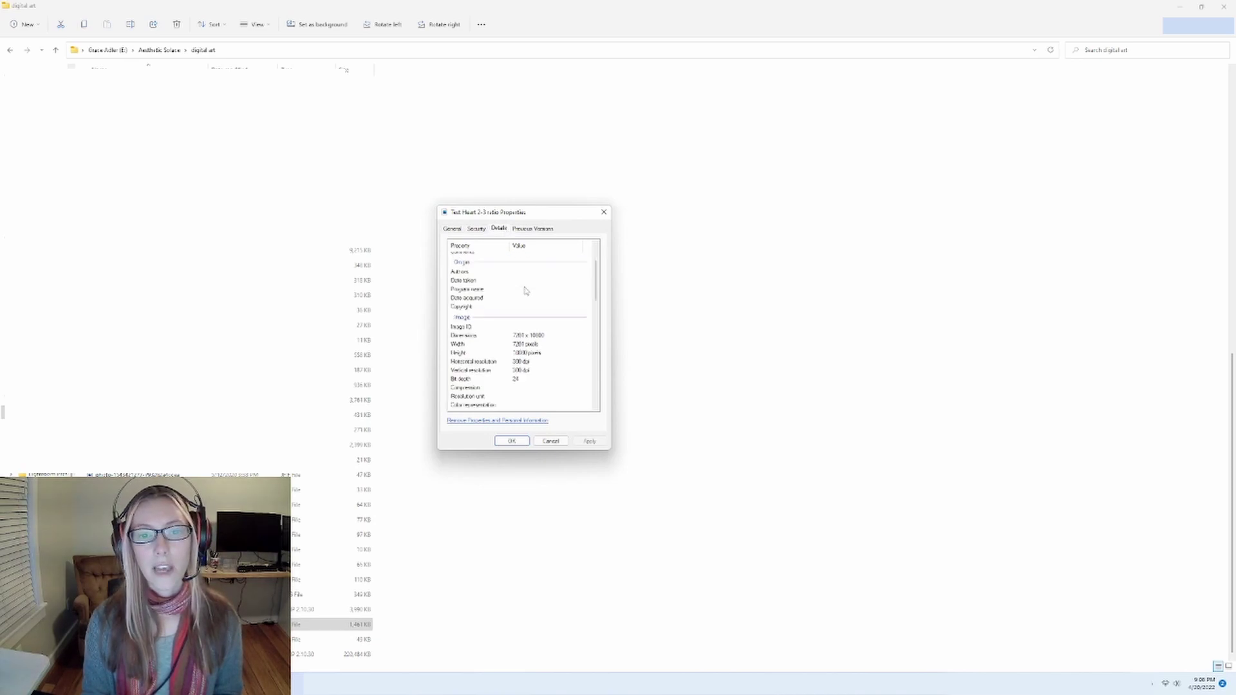
click(529, 328)
click(526, 311)
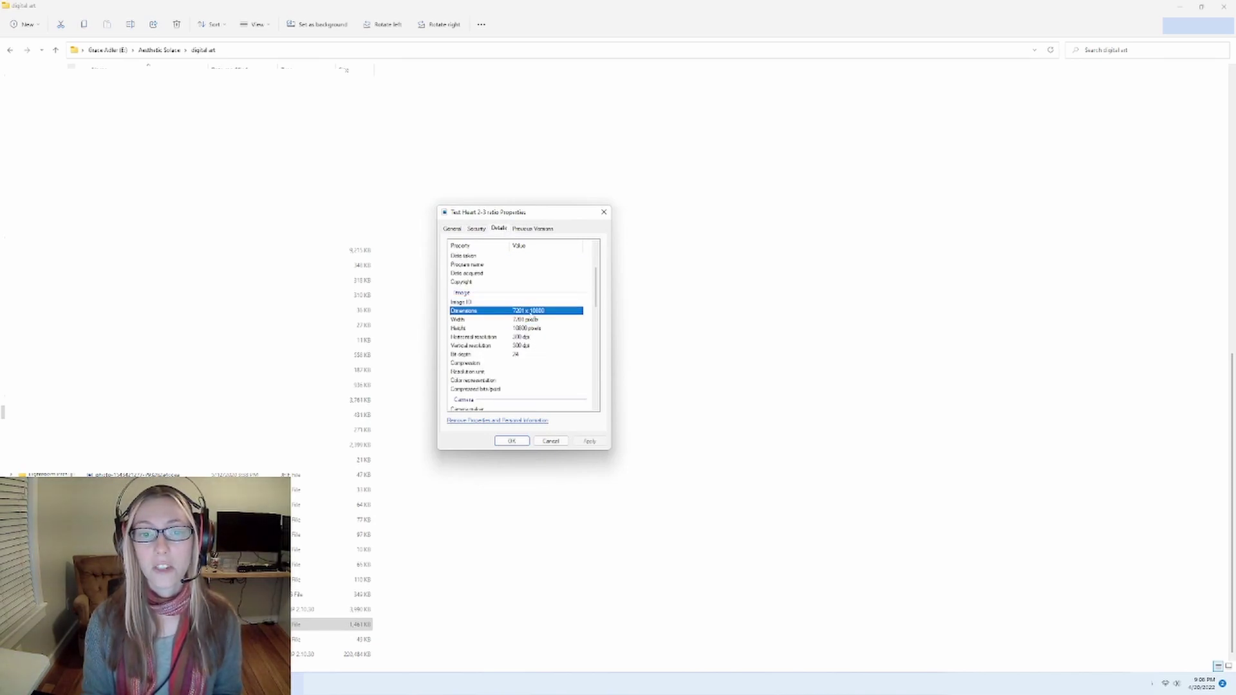
click(538, 337)
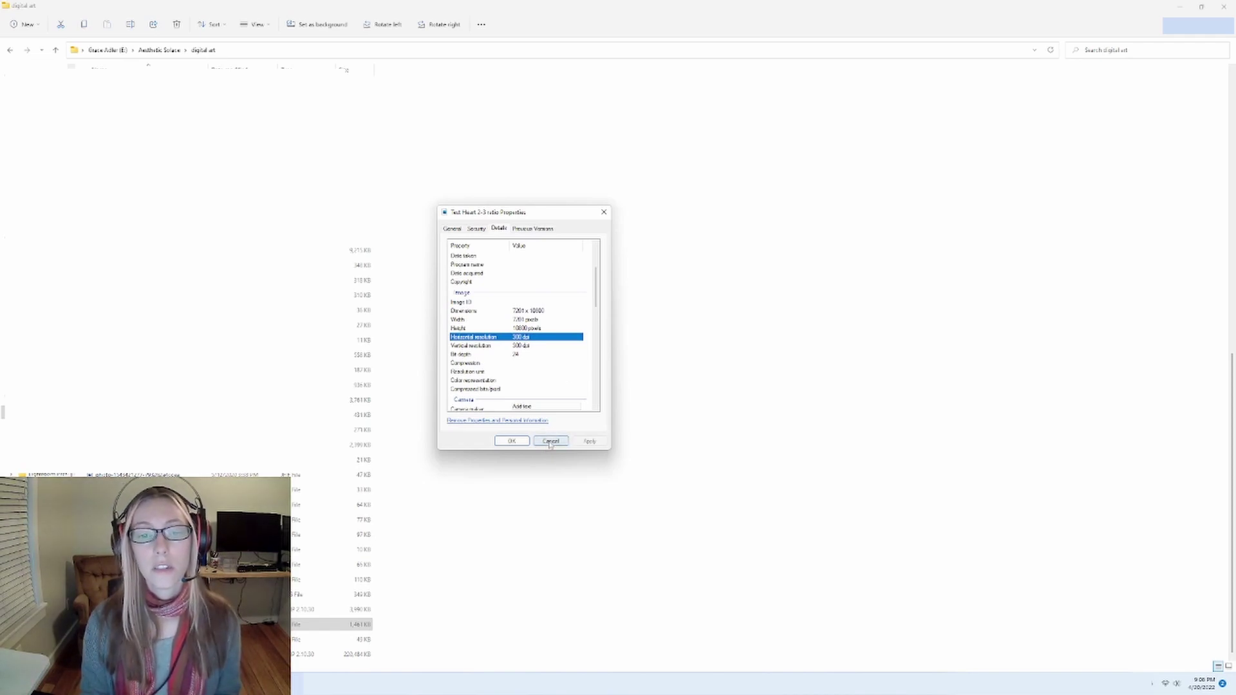
Step: Close the file properties and File Explorer, return to GIMP, and discard the other open heart images, keeping only the 2-3 ratio image
click(550, 441)
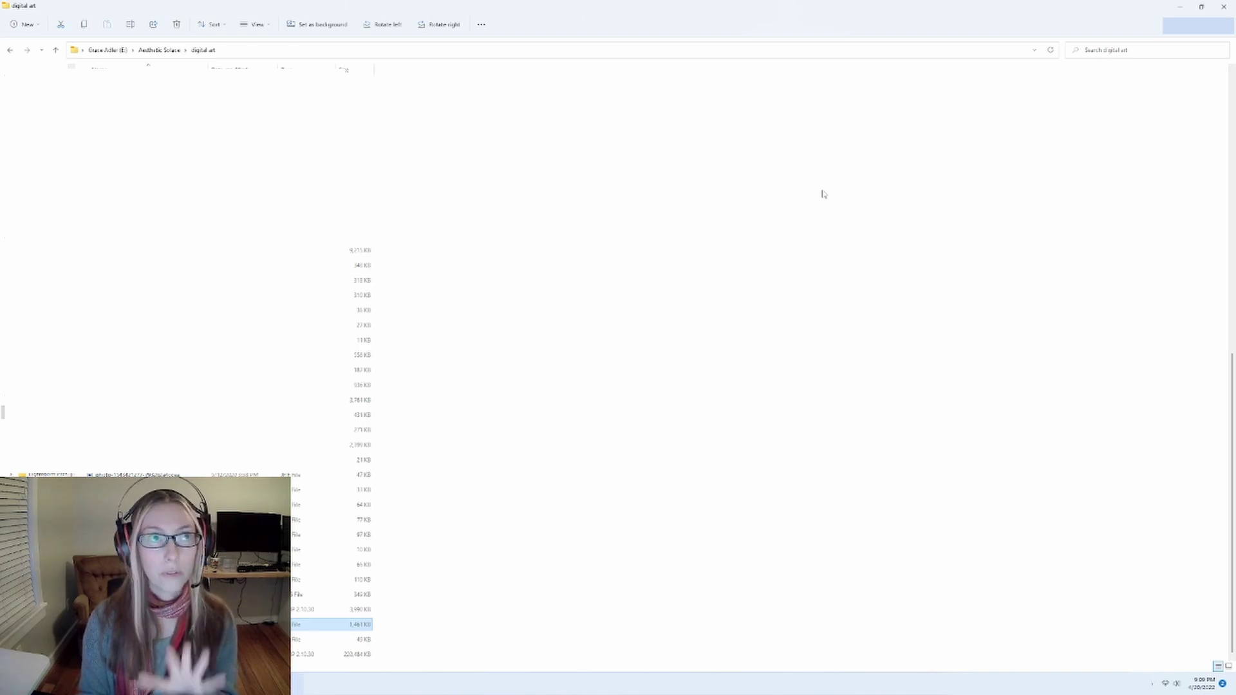
click(1224, 6)
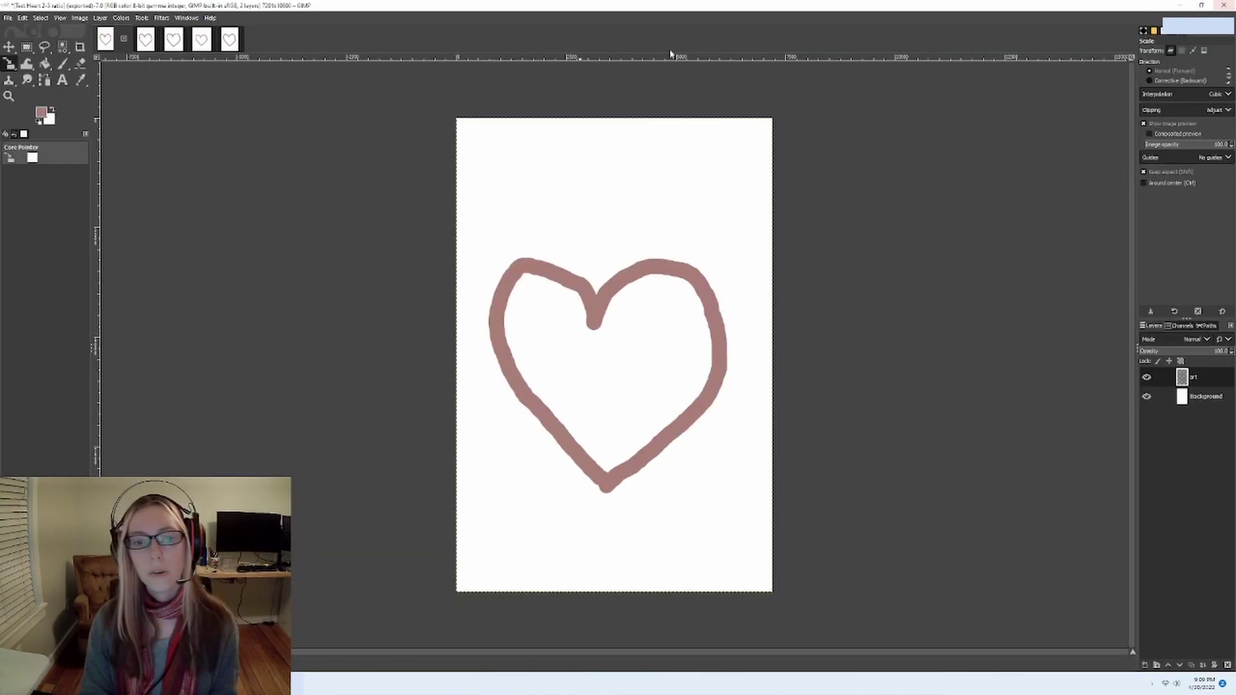
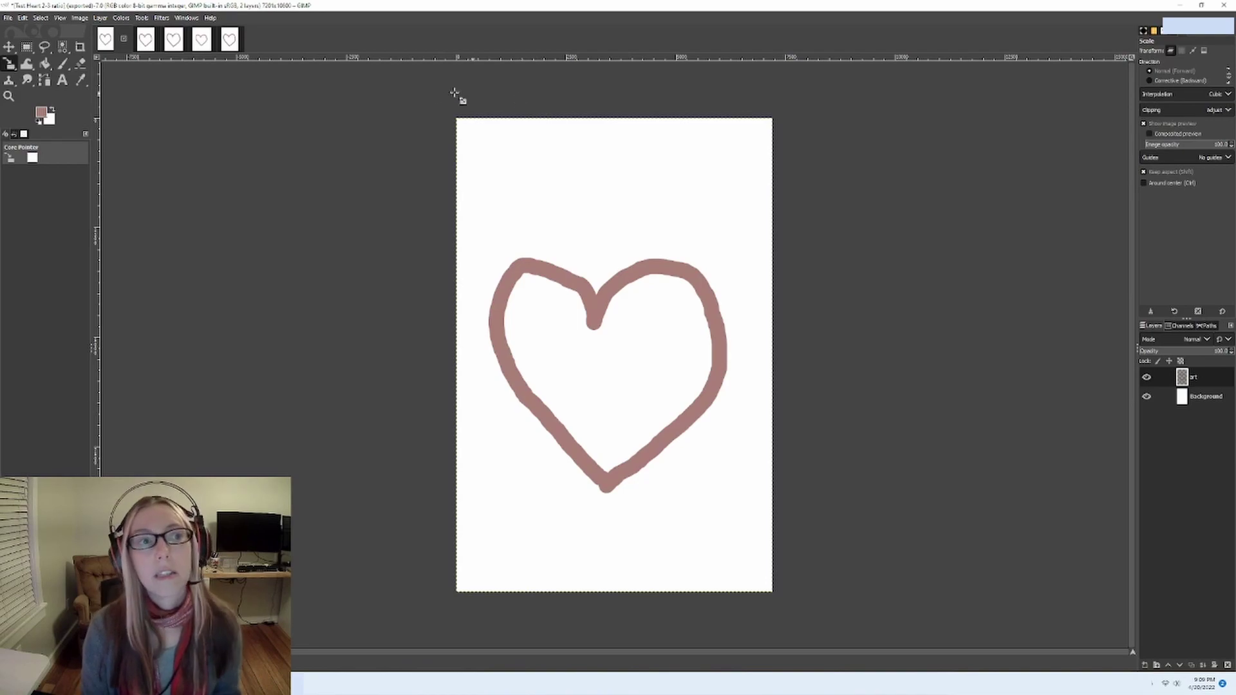
click(123, 39)
click(152, 39)
click(680, 390)
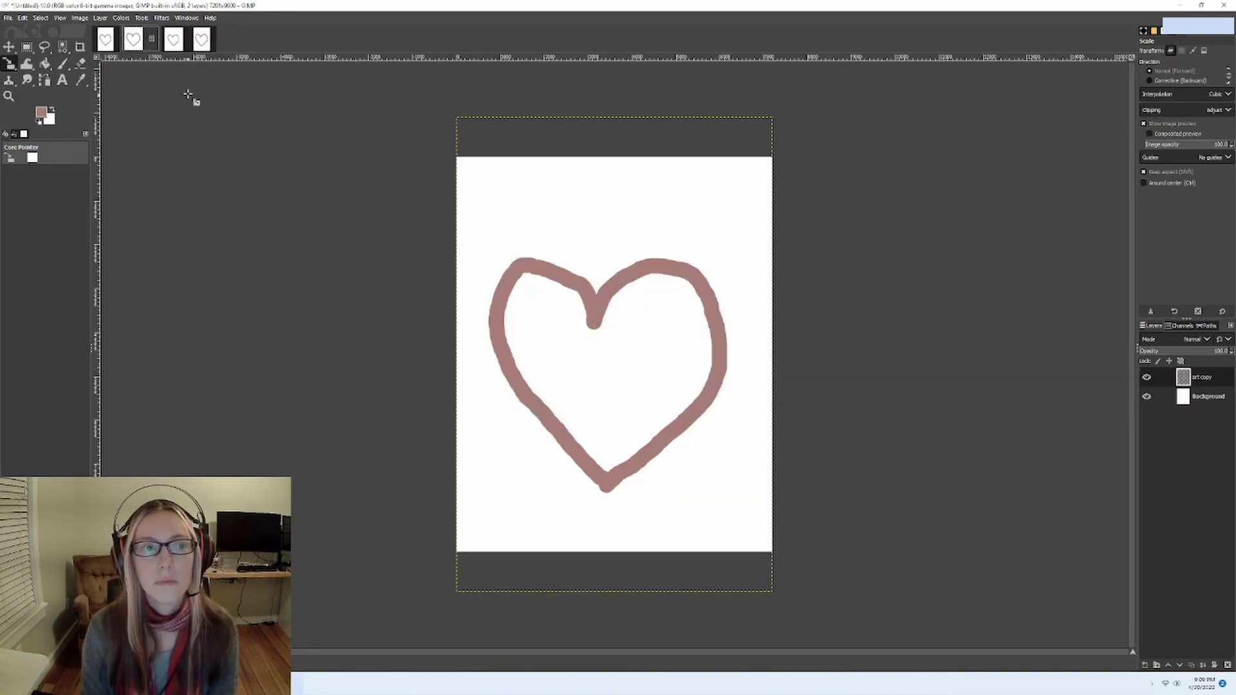
click(151, 38)
click(605, 394)
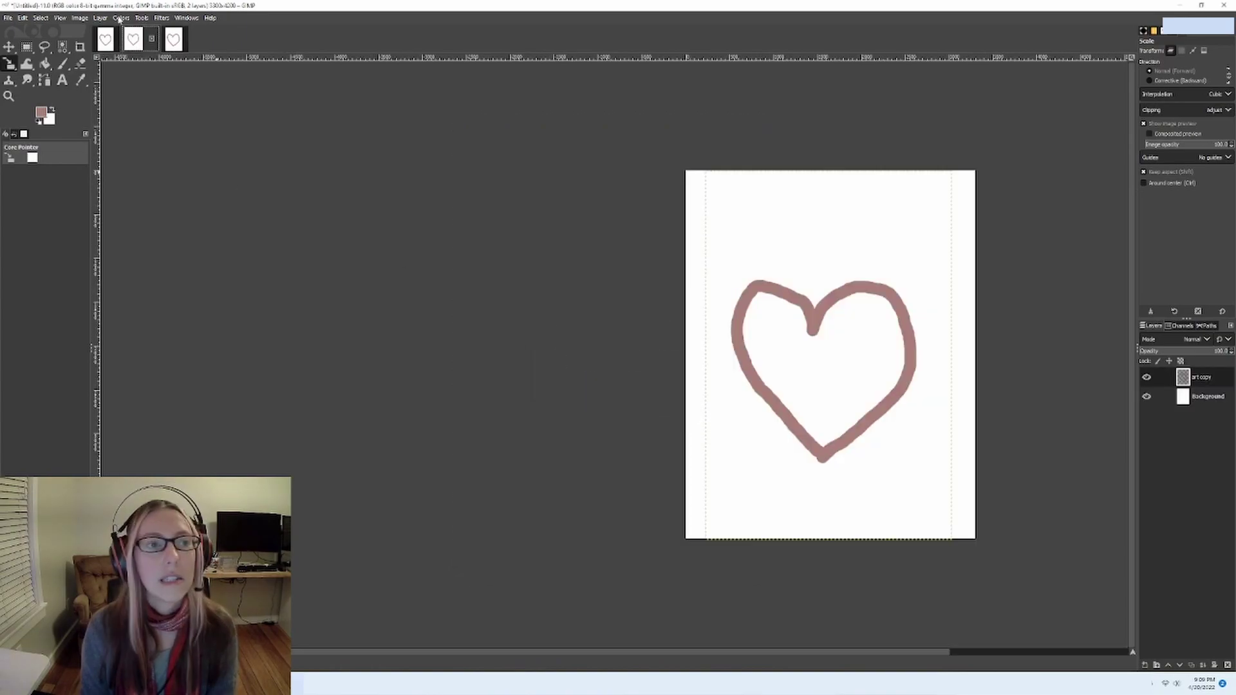
click(149, 39)
click(604, 388)
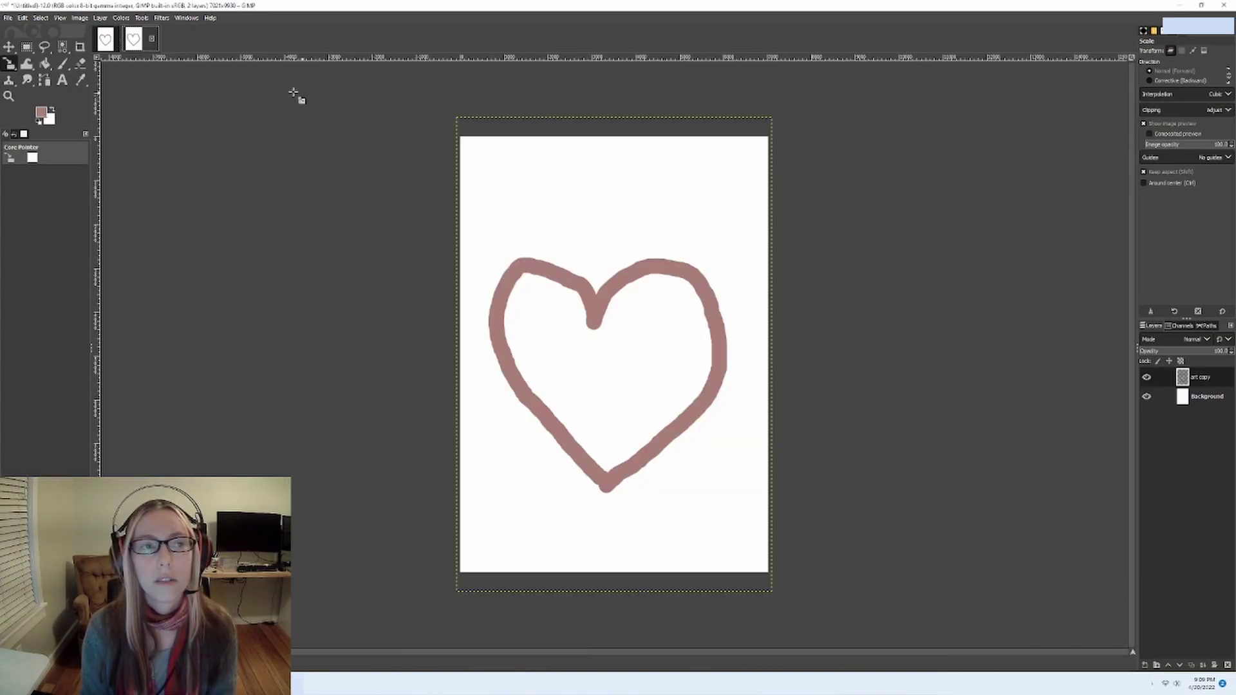
click(151, 38)
click(605, 389)
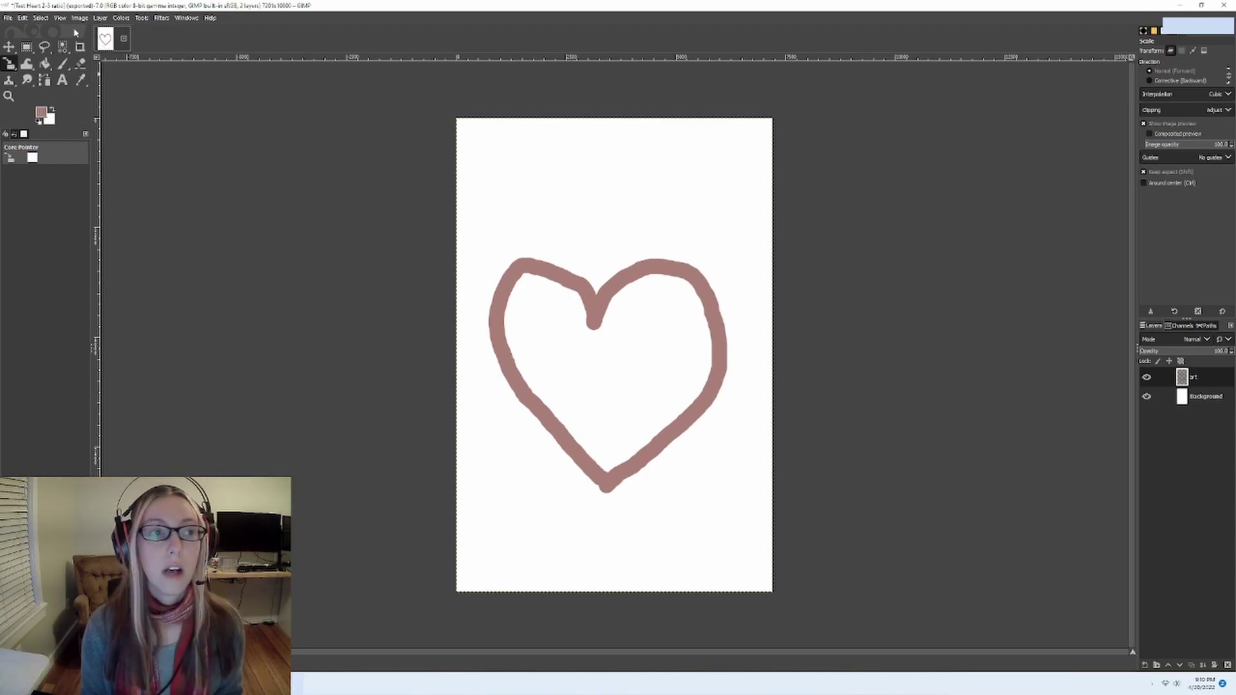
Step: Save the 2-3 ratio heart image as the GIMP file "Test Heart.xcf" in the "digital art" folder
click(9, 18)
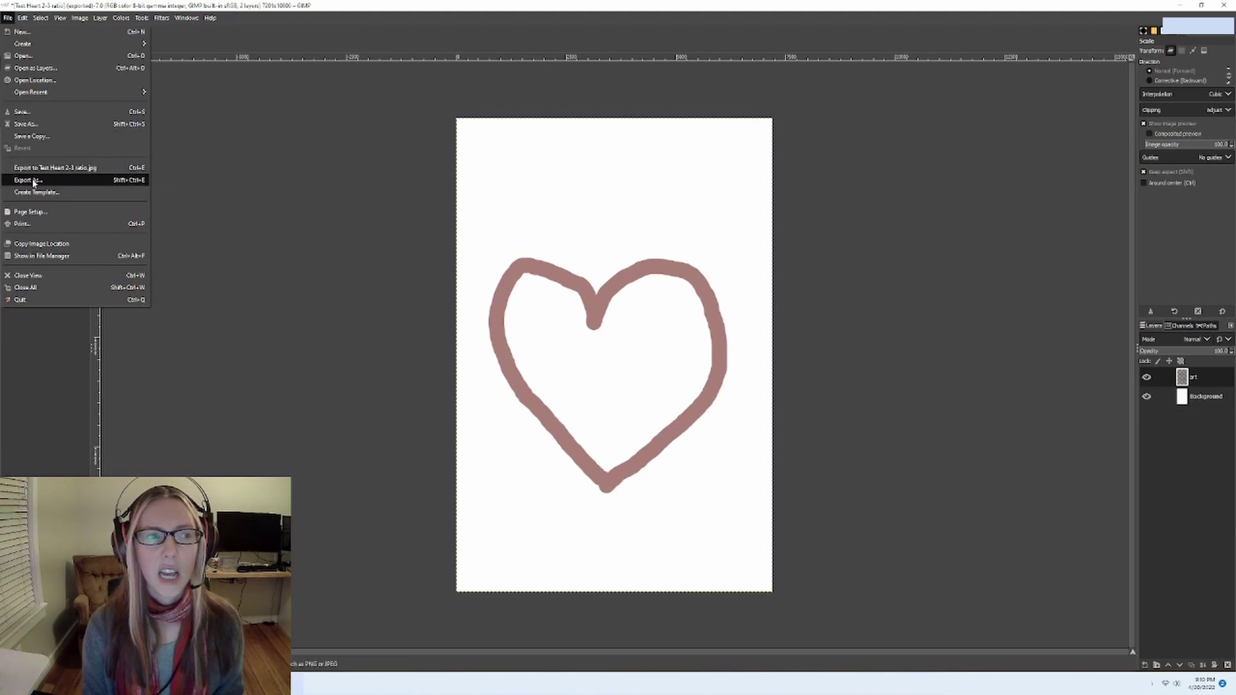
click(38, 113)
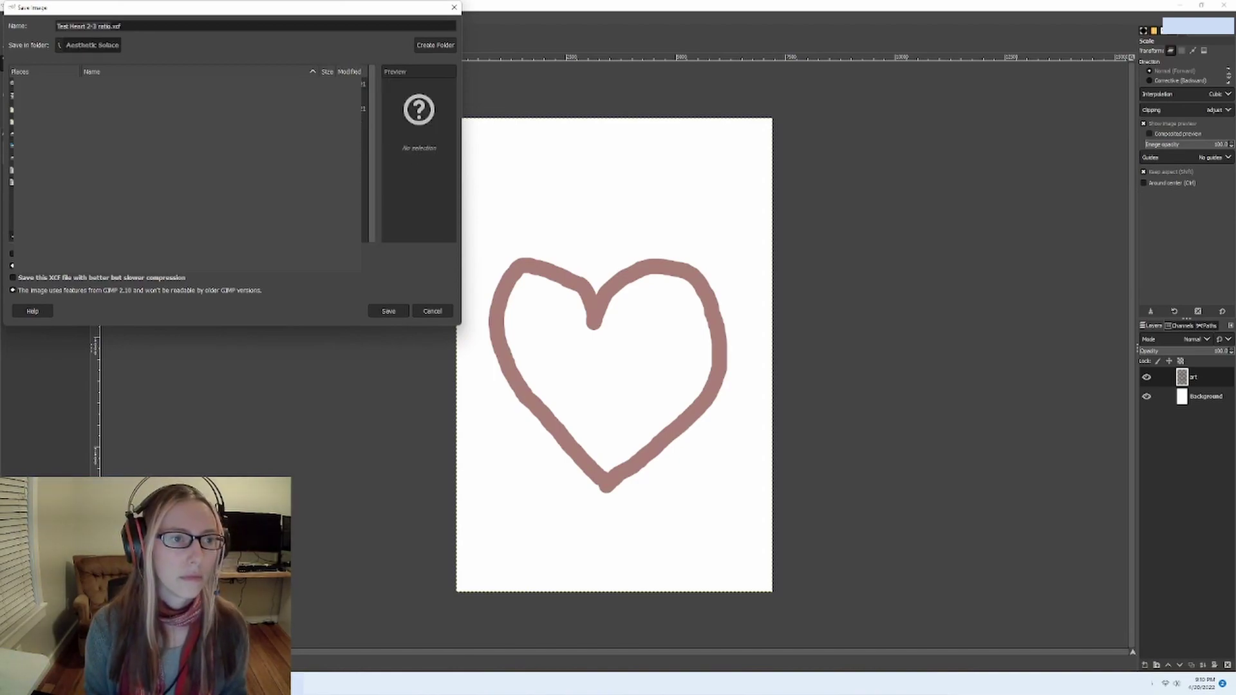
click(121, 27)
key(BackSpace)
key(BackSpace)
key(BackSpace)
key(BackSpace)
key(BackSpace)
key(BackSpace)
key(BackSpace)
key(BackSpace)
key(BackSpace)
key(BackSpace)
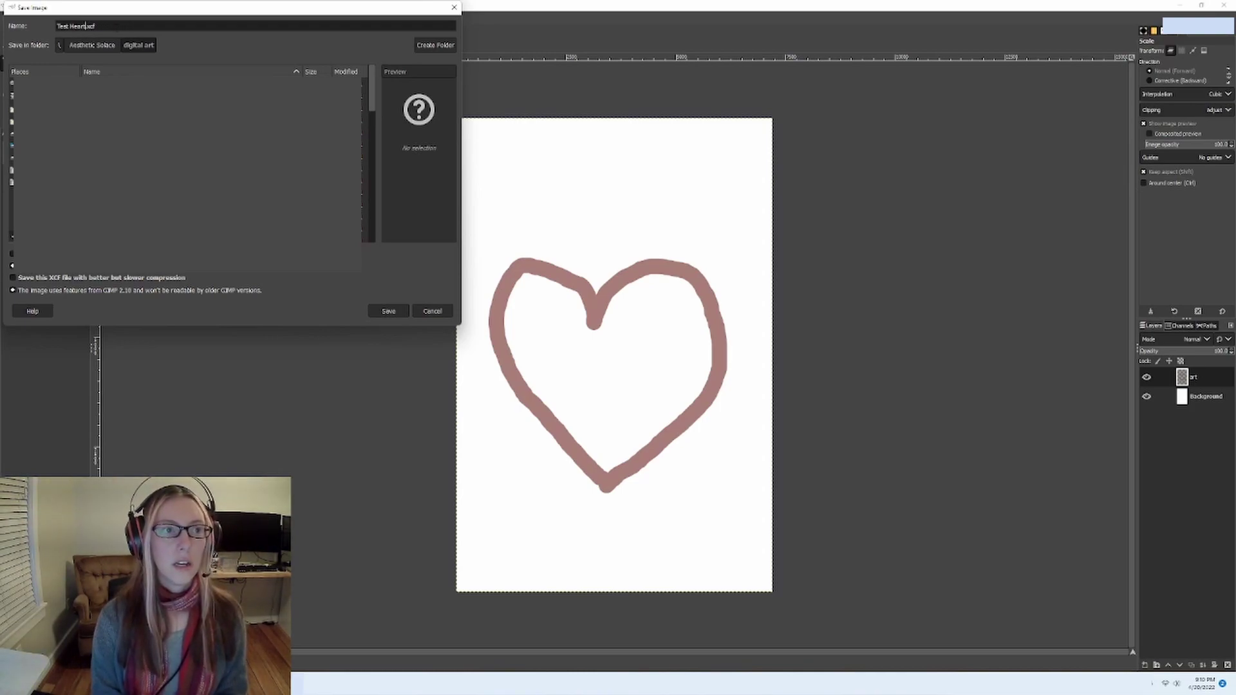
click(117, 14)
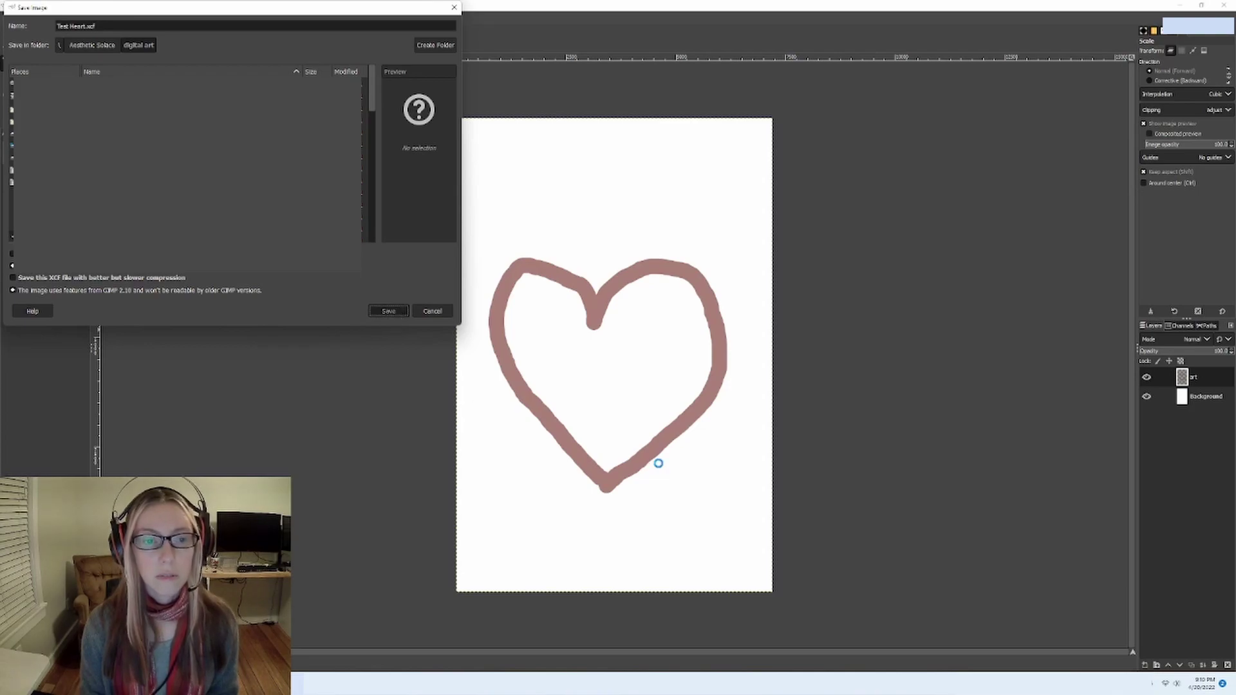
key(Return)
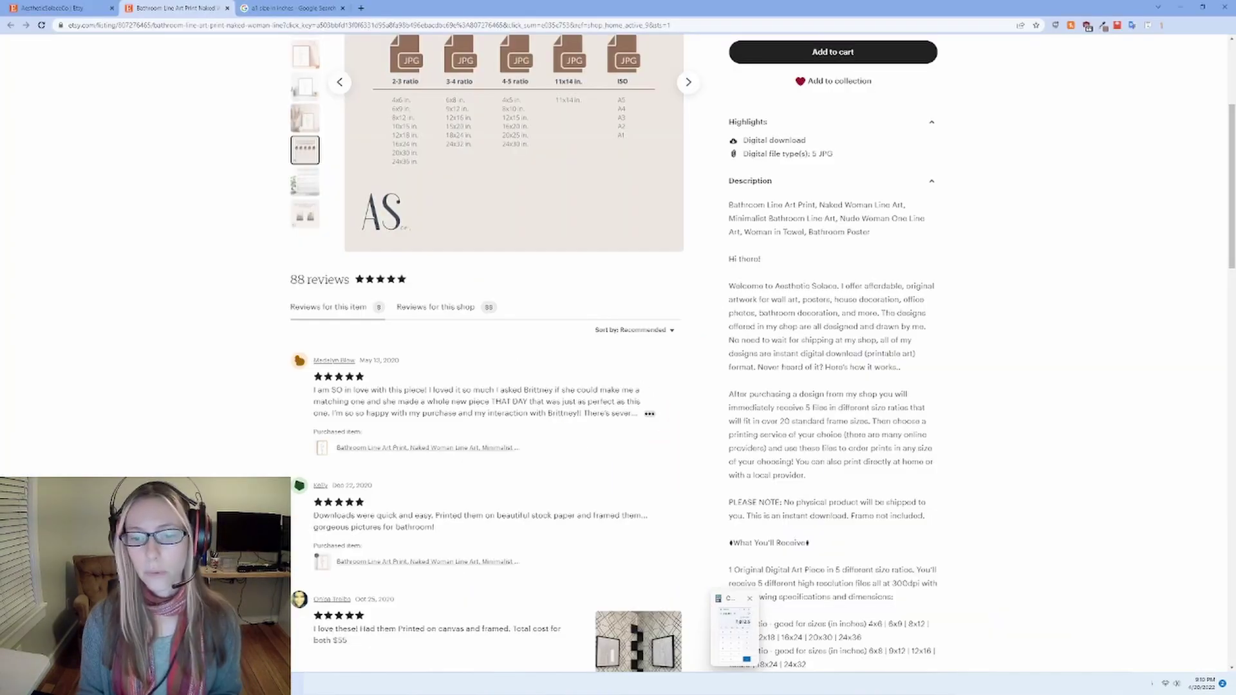
Step: Start GIMP again and open the recently saved file "Test Heart.xcf"
mouse_move(745, 662)
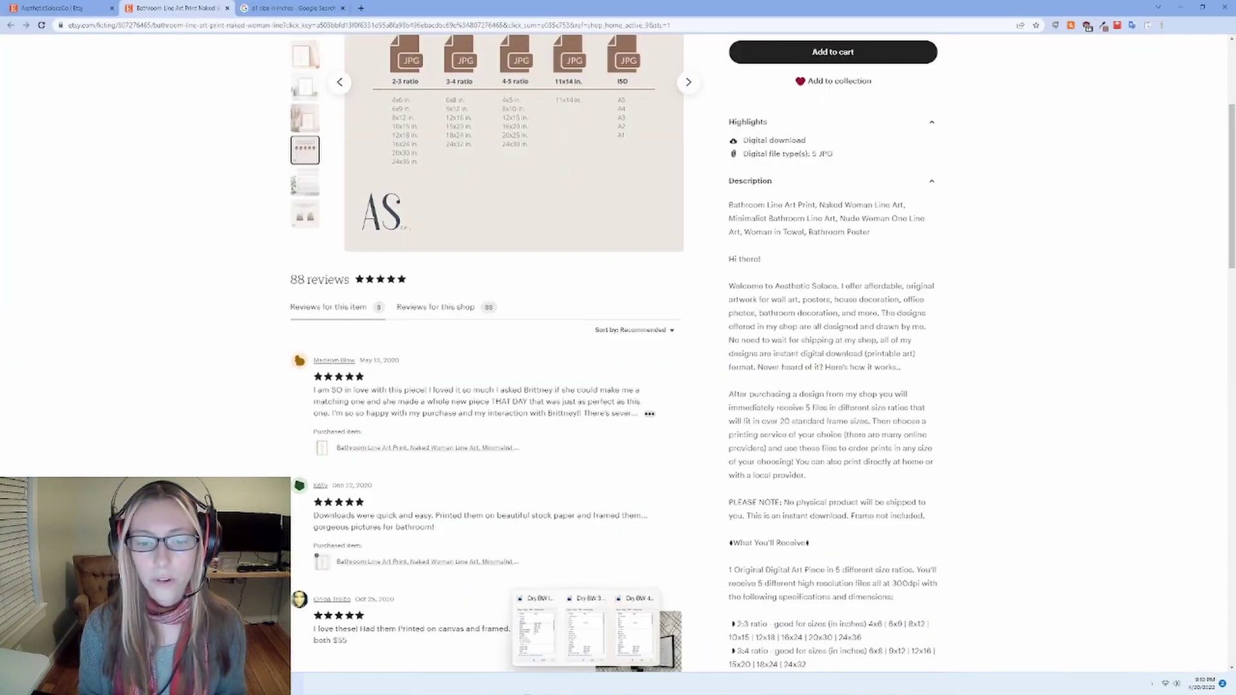
click(526, 691)
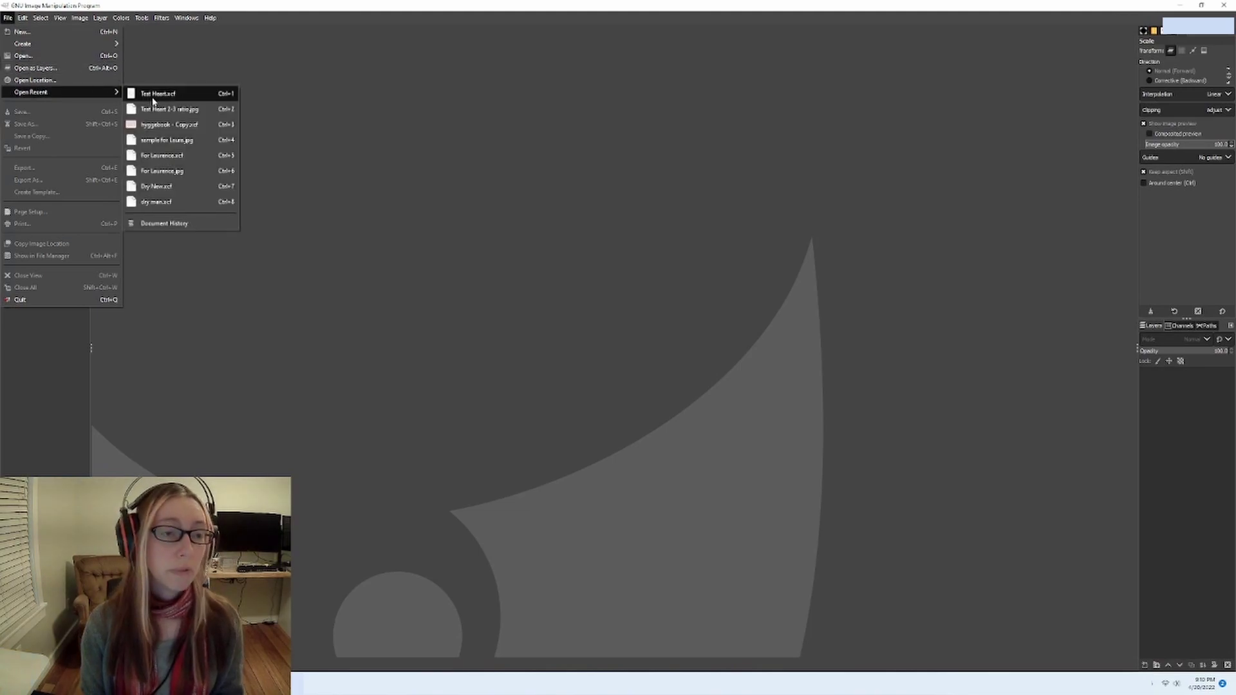
click(156, 96)
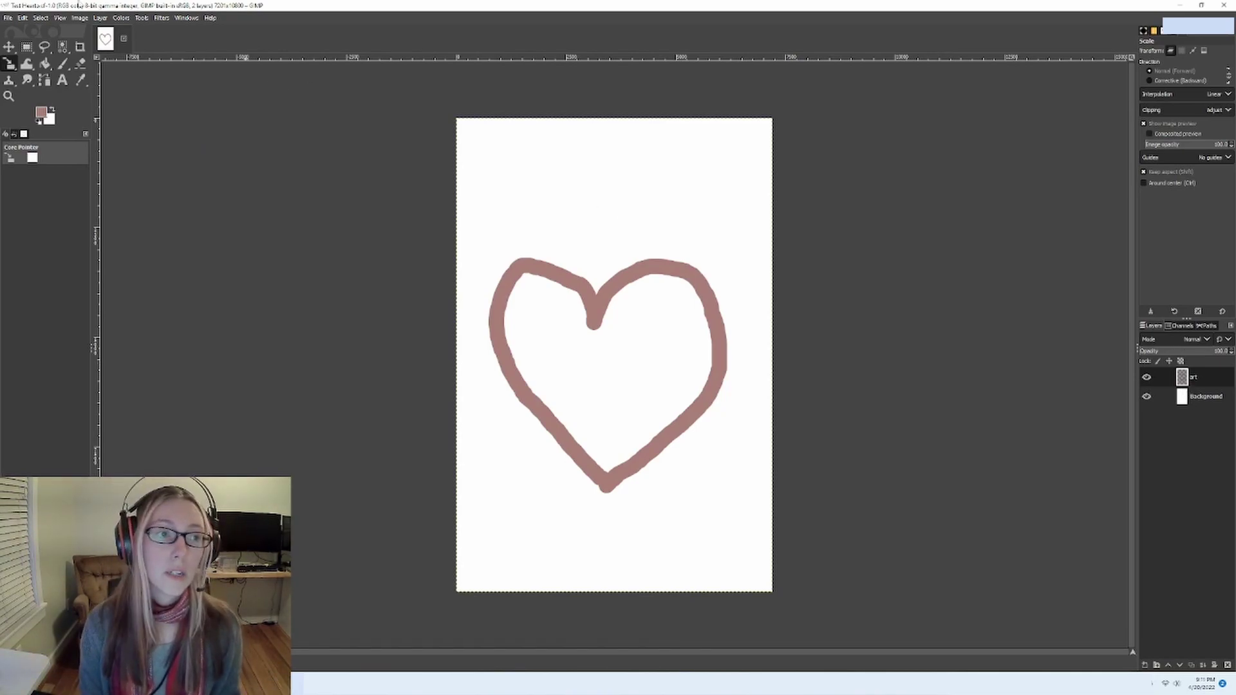
Step: Use Color Exchange on the "art" layer to replace the heart's dusty pink, sampled from the image, with black
click(121, 18)
mouse_move(145, 241)
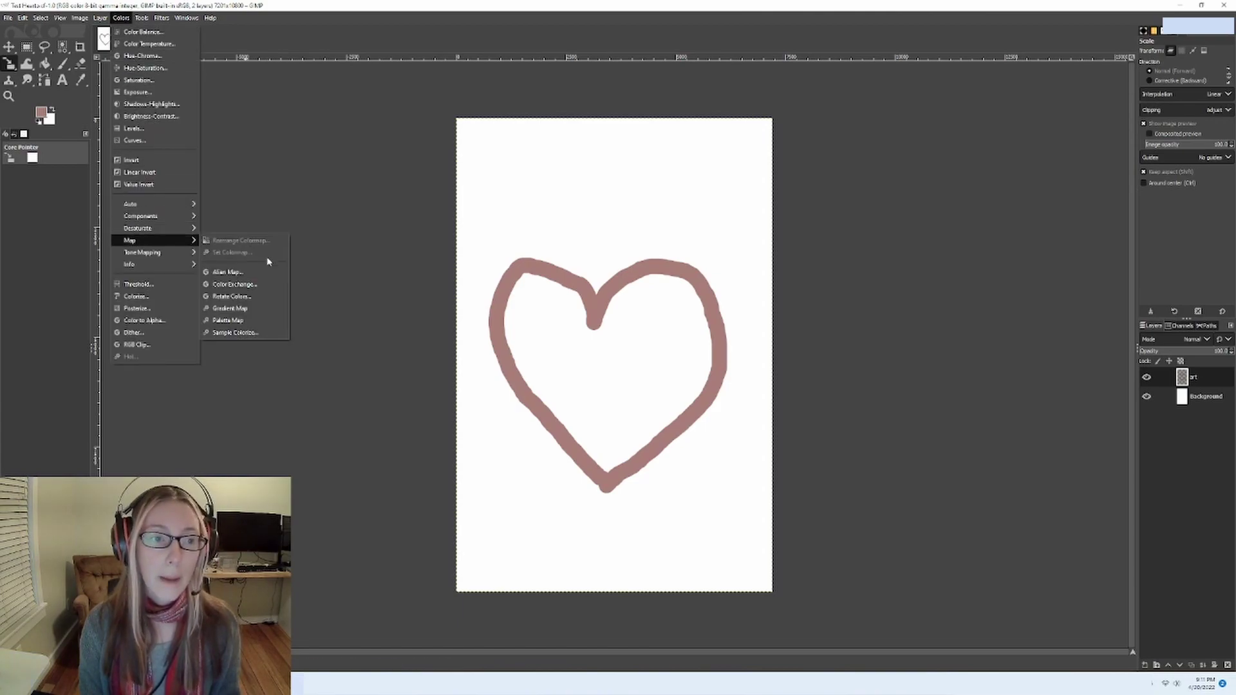
click(266, 289)
click(337, 301)
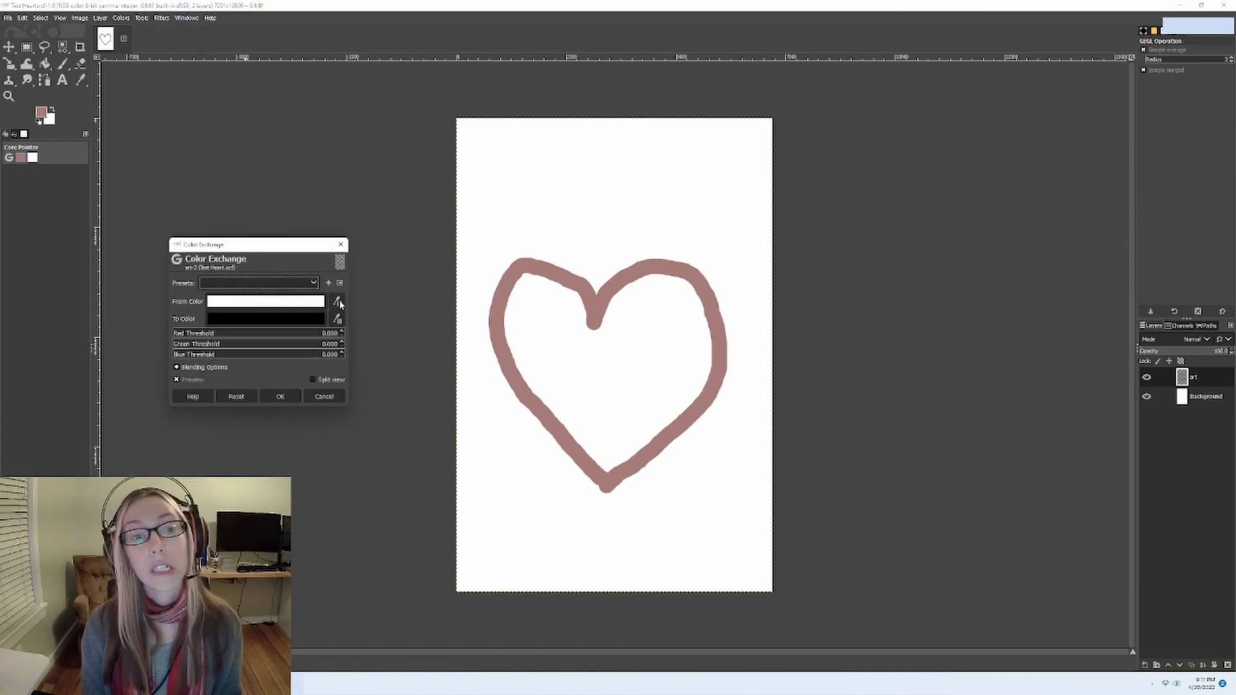
click(583, 293)
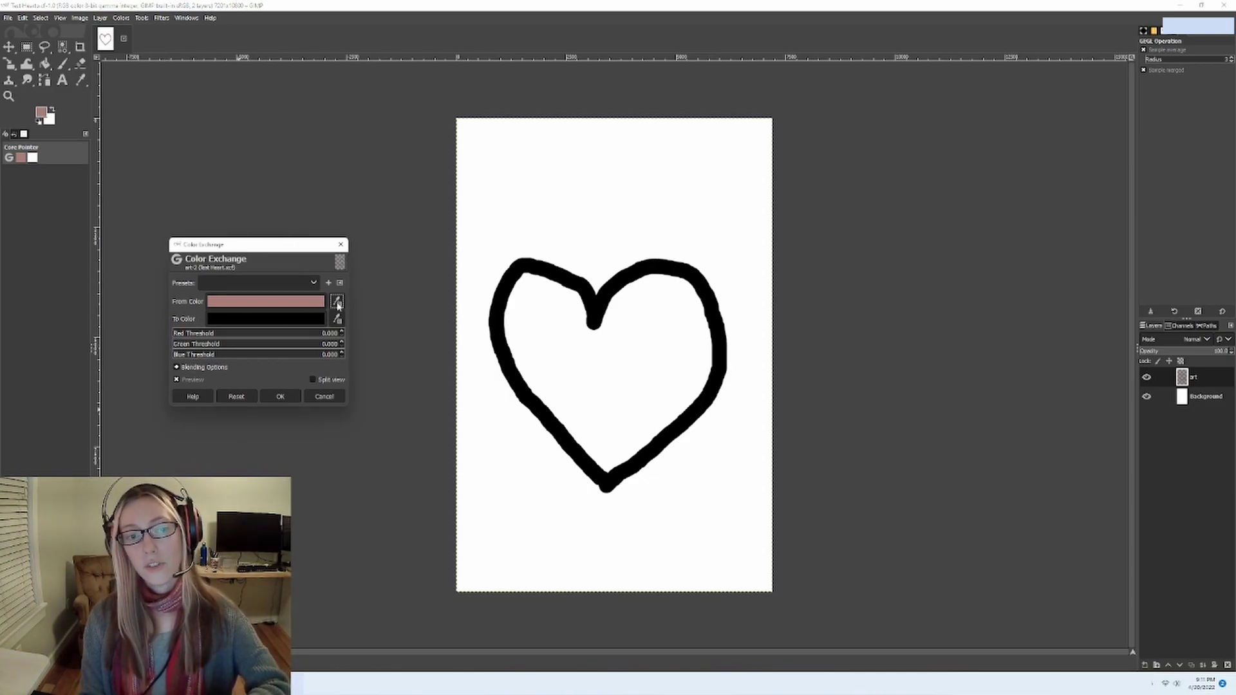
click(244, 396)
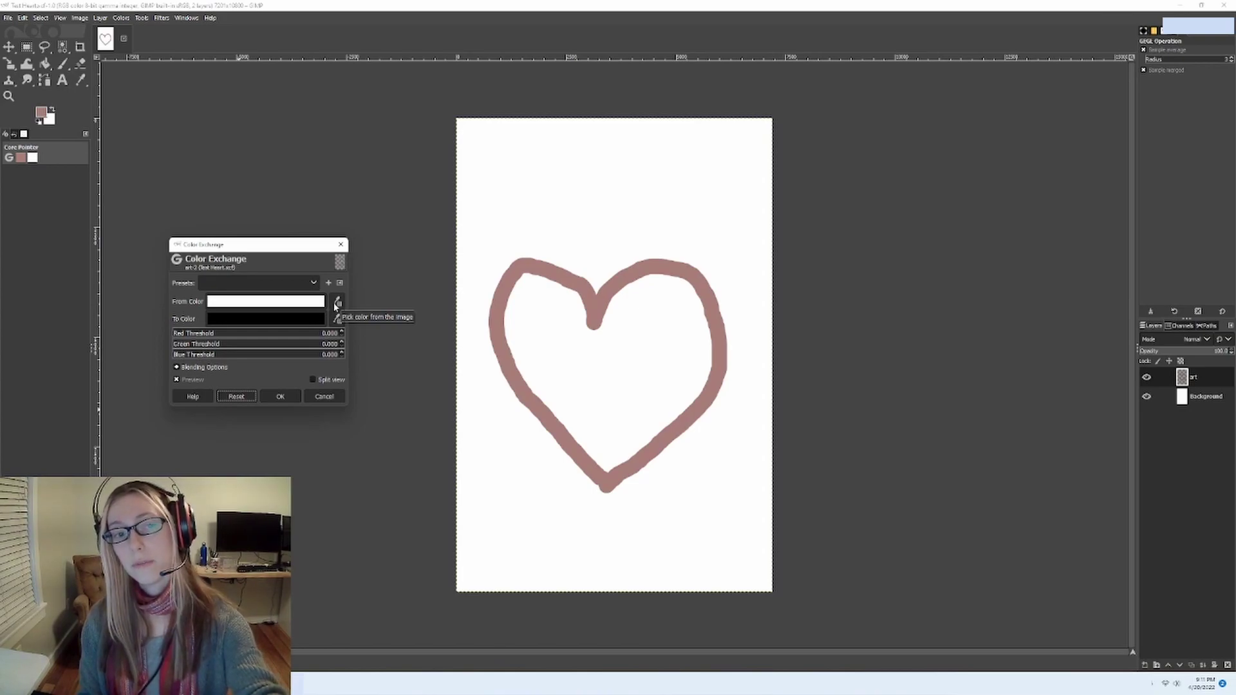
click(336, 302)
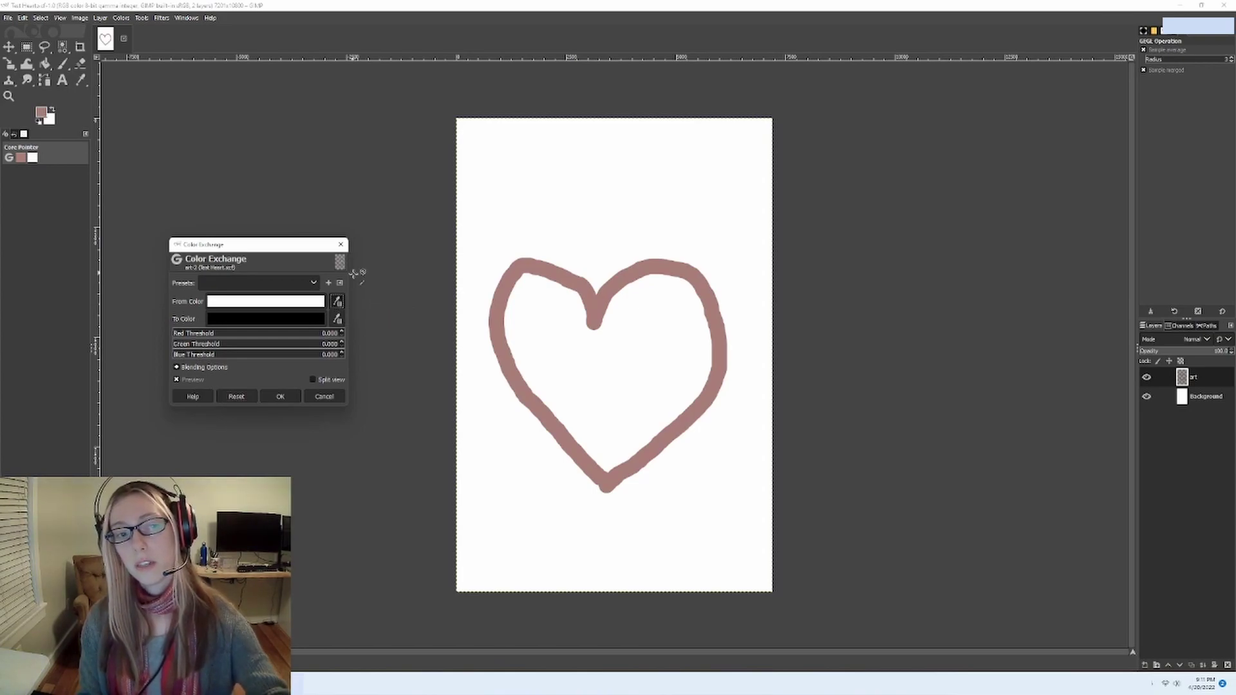
click(522, 264)
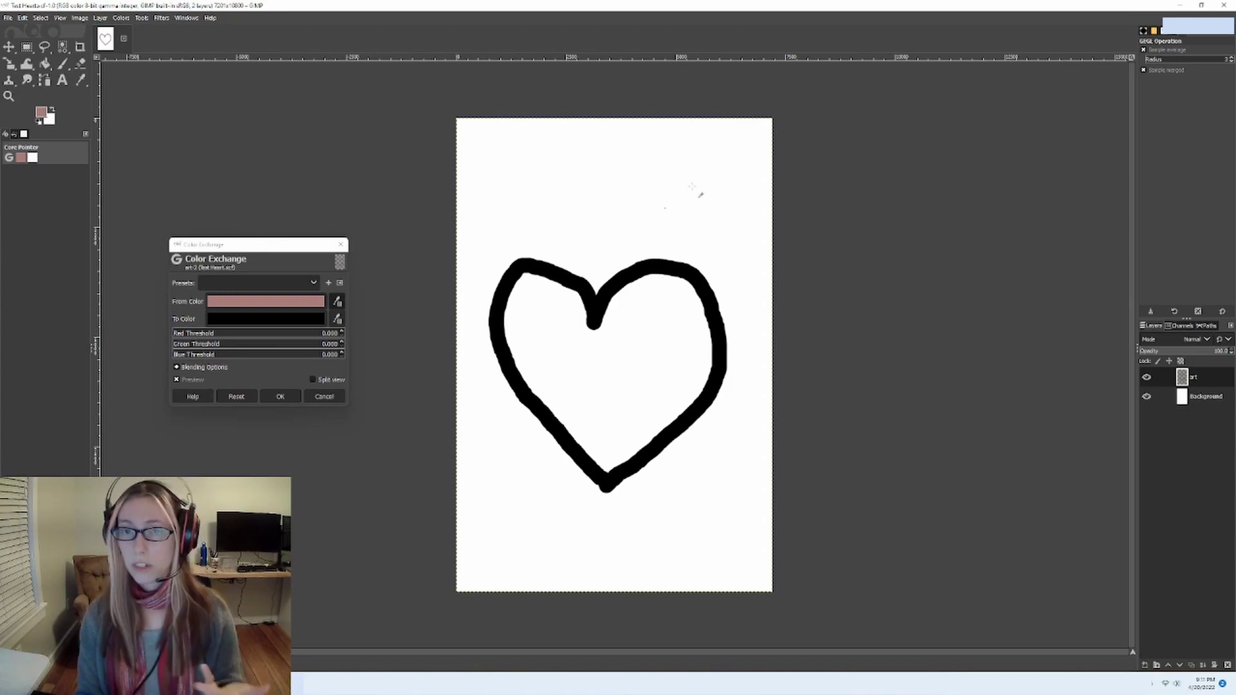
click(279, 395)
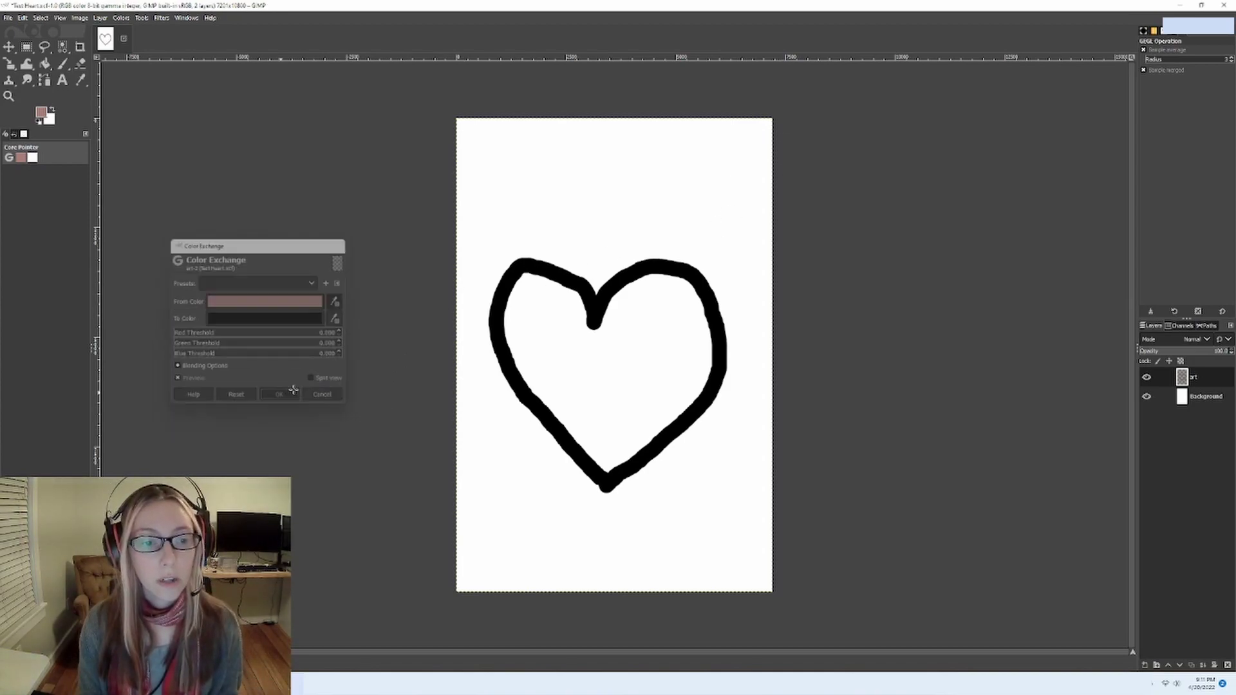
Step: Toggle the visibility of the "art" layer to compare it with the white background, leaving the layer visible
click(1146, 378)
click(1147, 378)
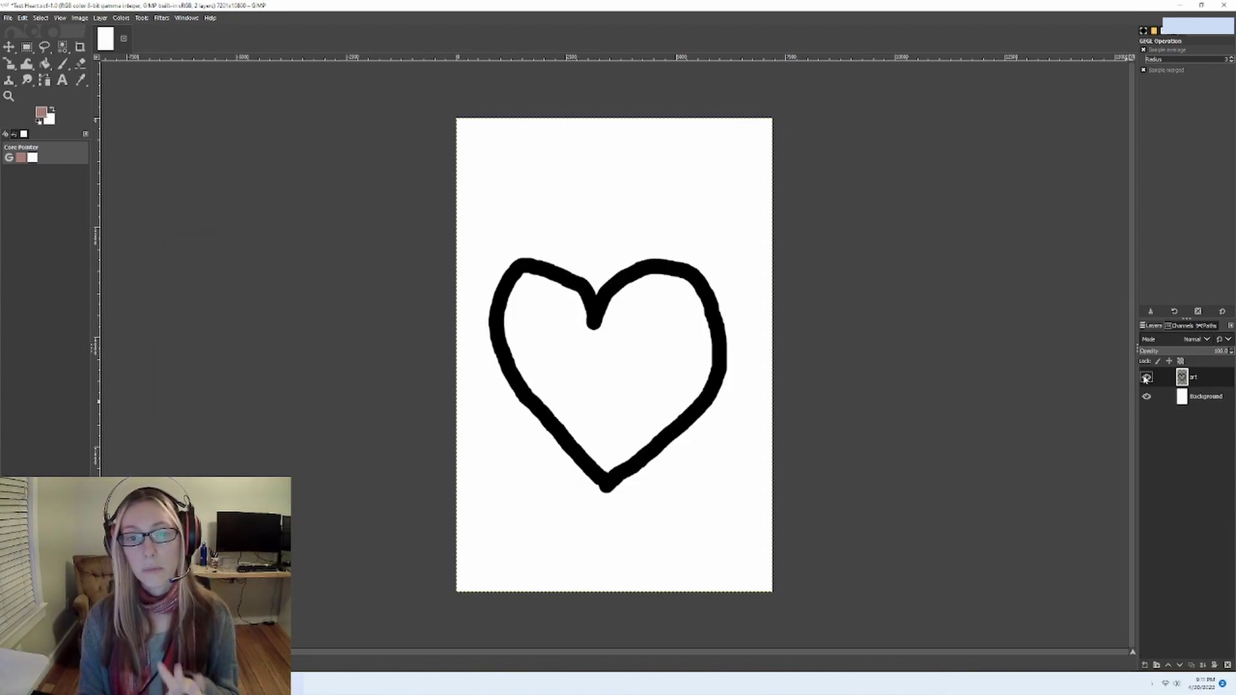
click(1146, 377)
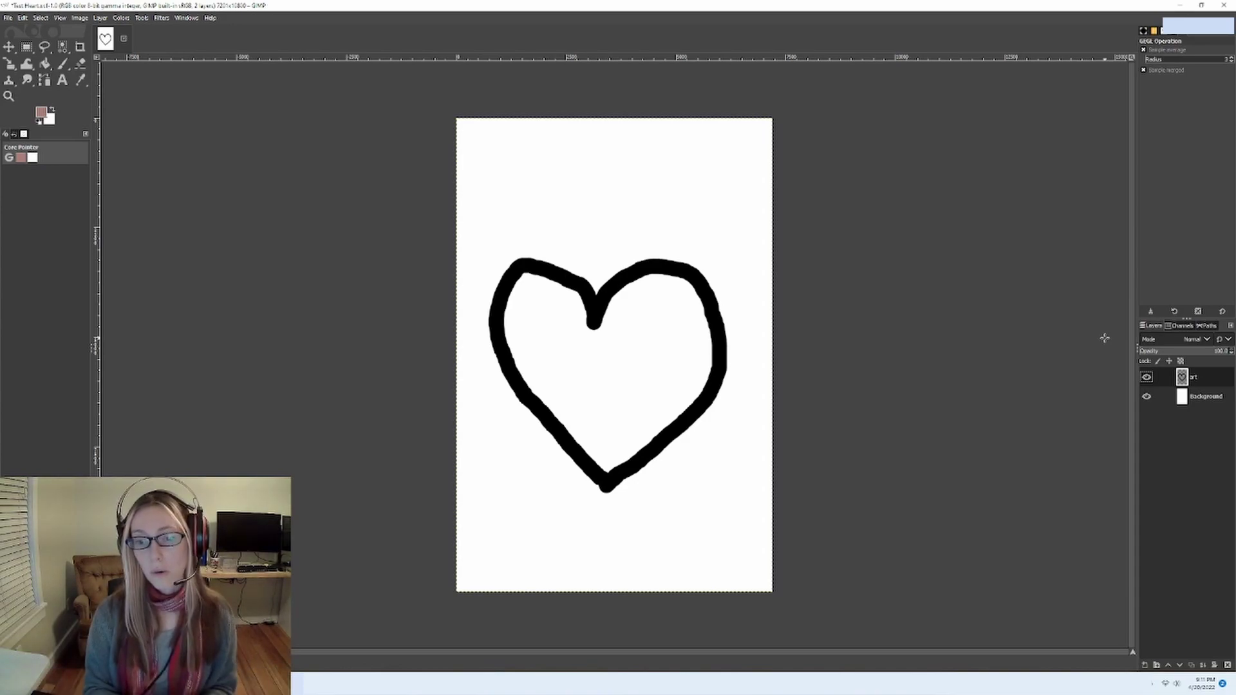
Step: Switch to Notepad to review the topic outline on size guide, file types and workflow, and minimize it
click(799, 683)
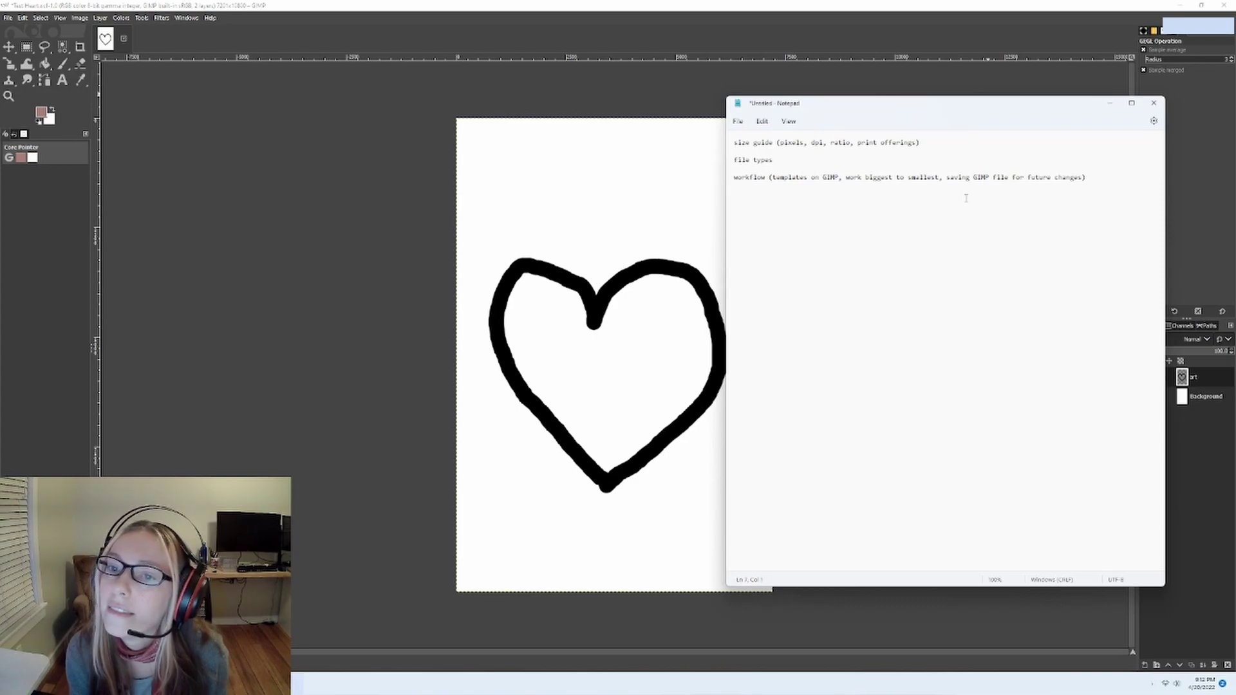
click(1109, 103)
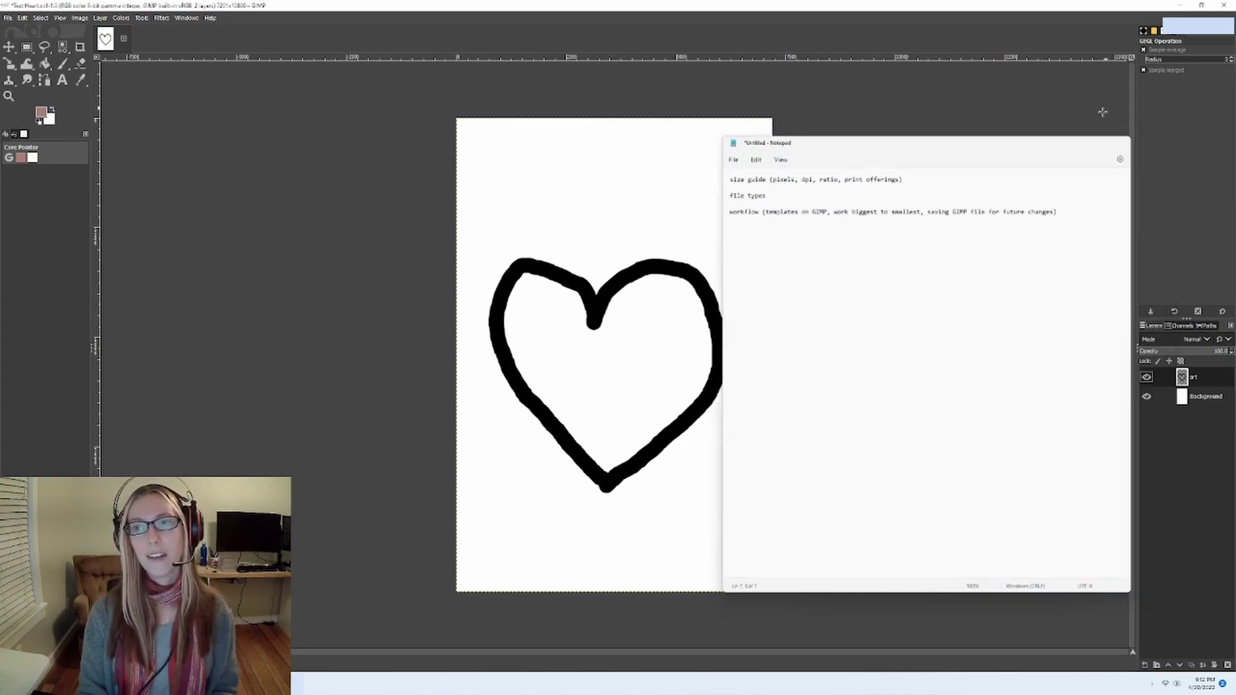